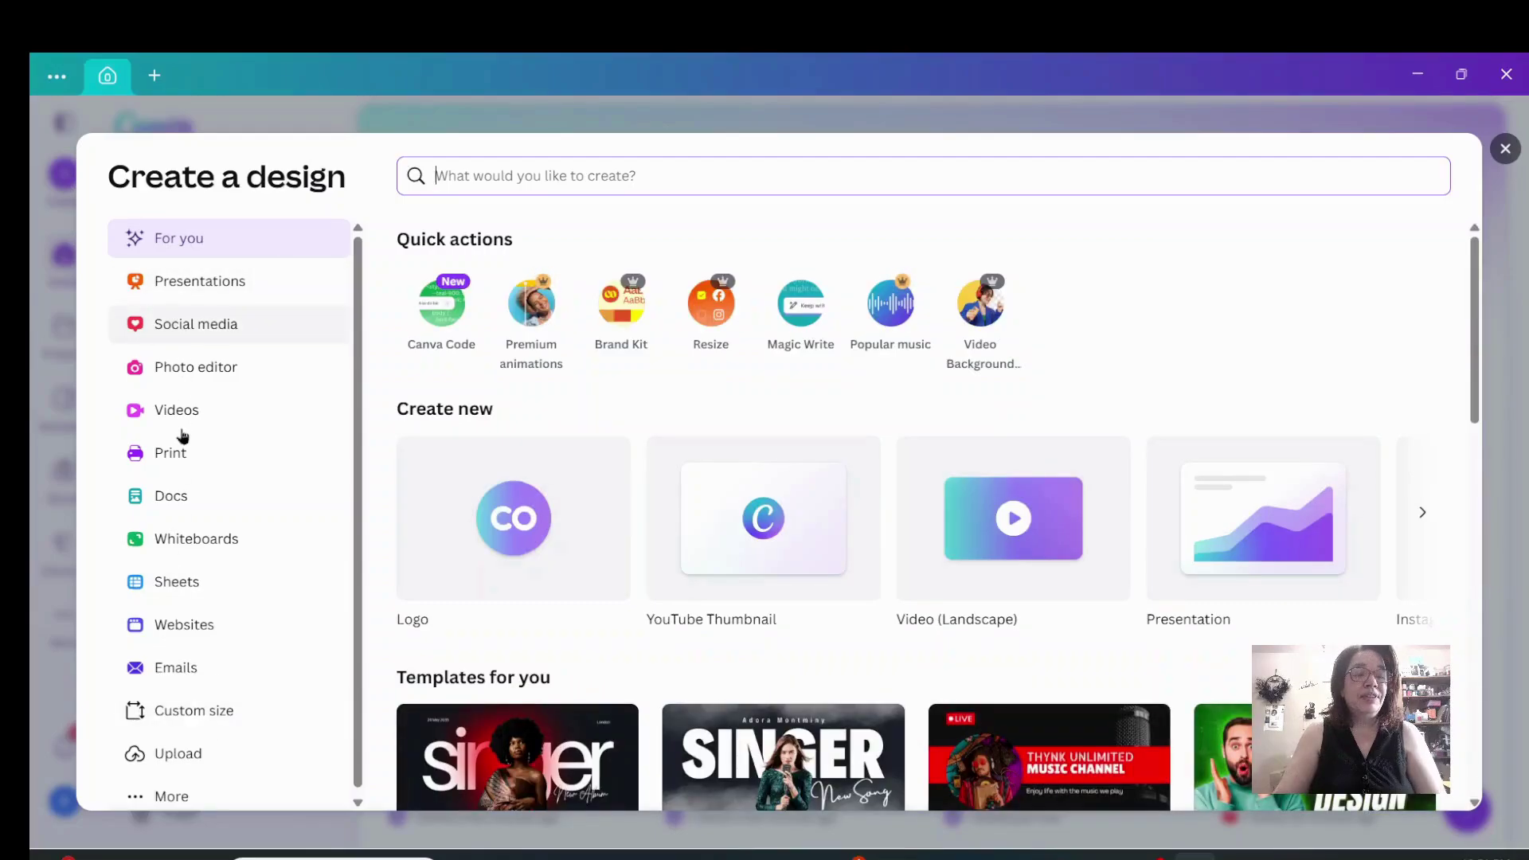
# Create a new custom-size design measuring 8.5 inches wide by 11 inches high
pyautogui.click(171, 722)
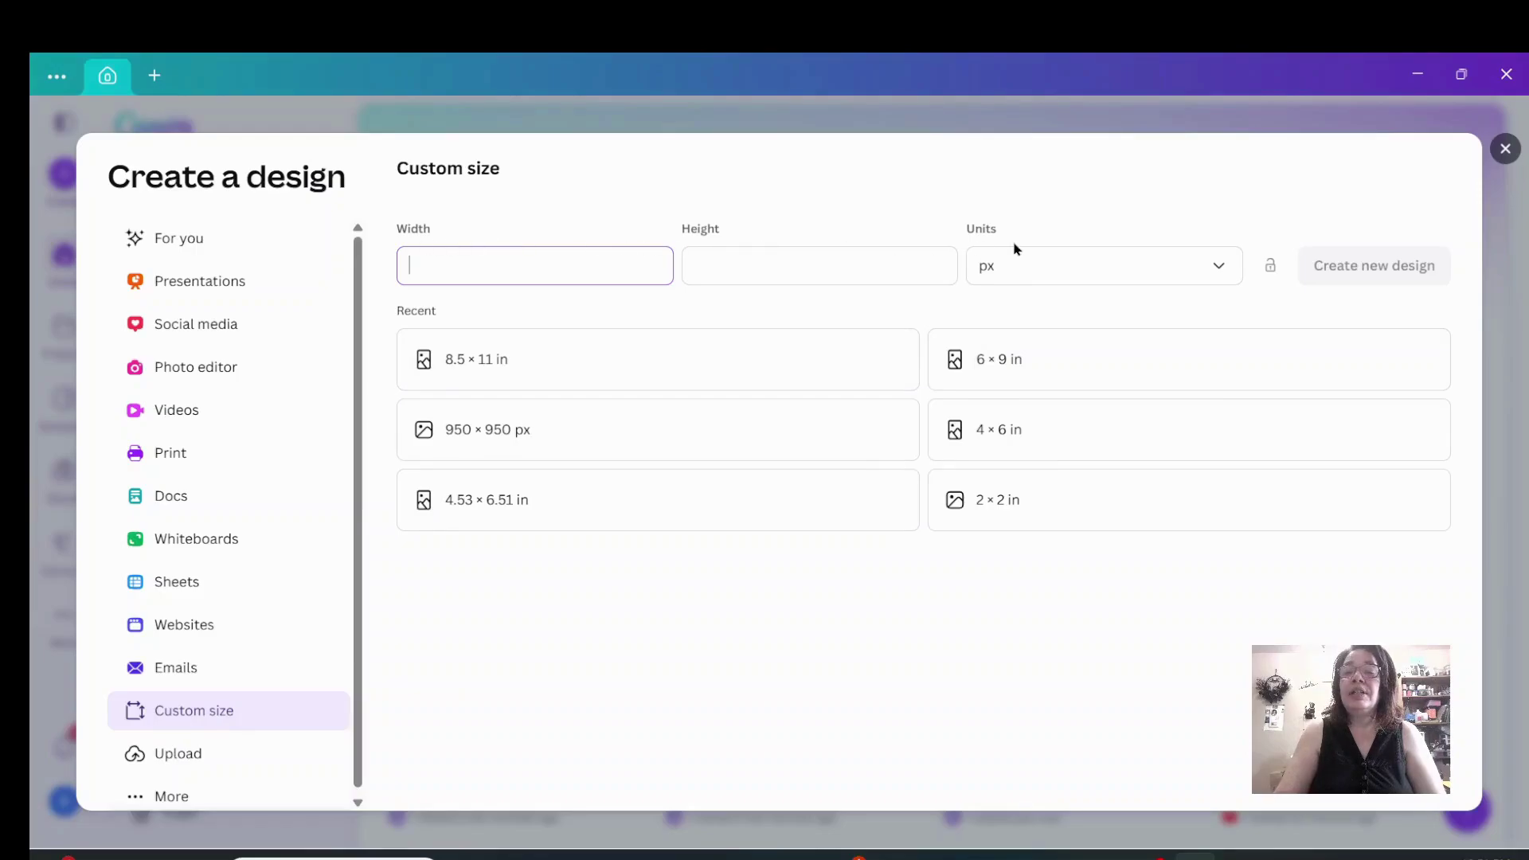
pyautogui.click(1211, 267)
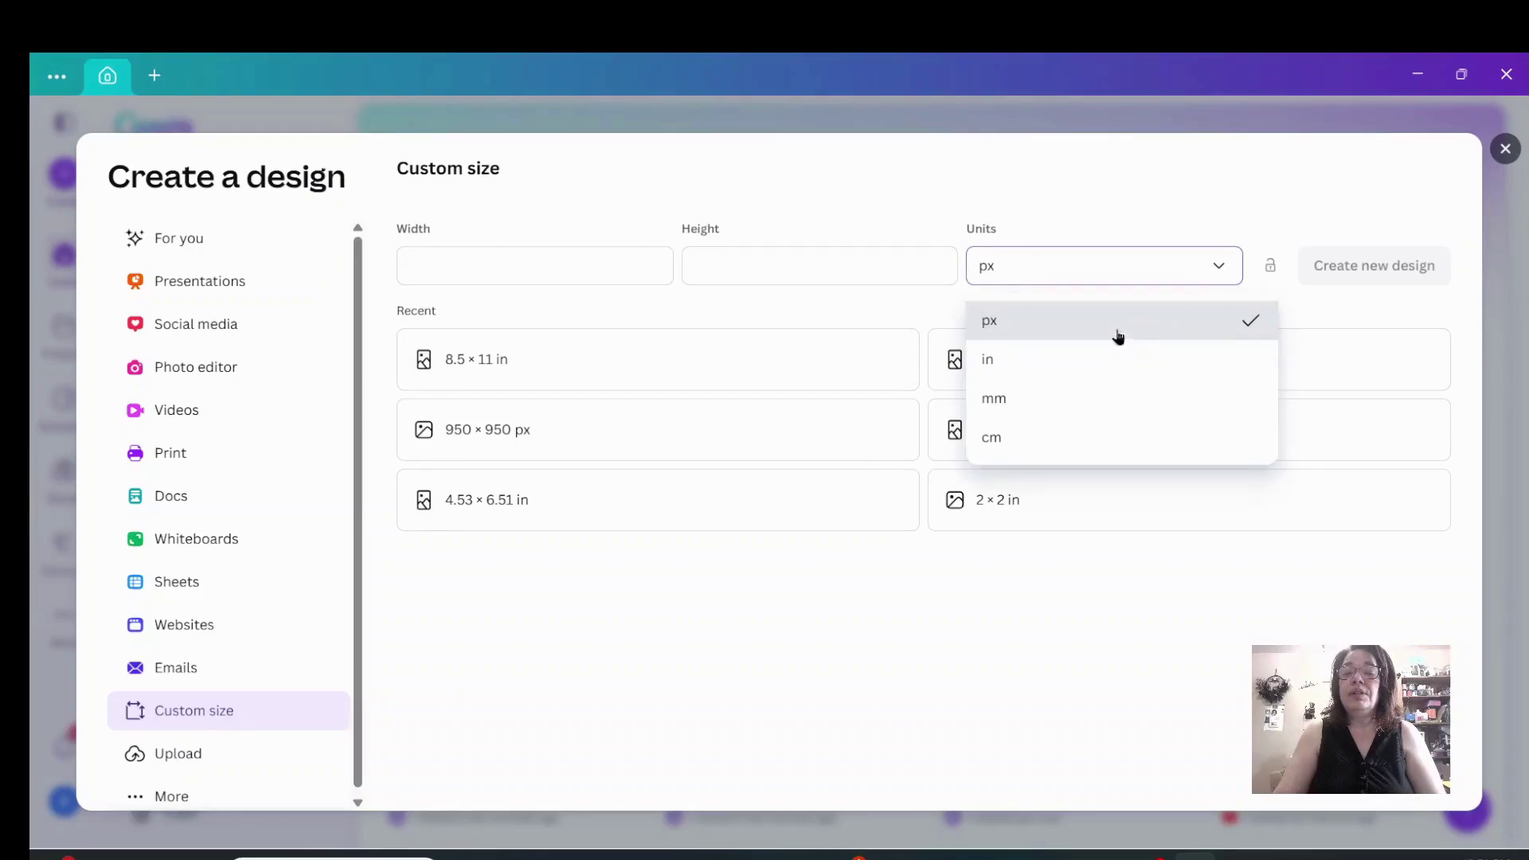
pyautogui.click(1079, 360)
pyautogui.click(587, 273)
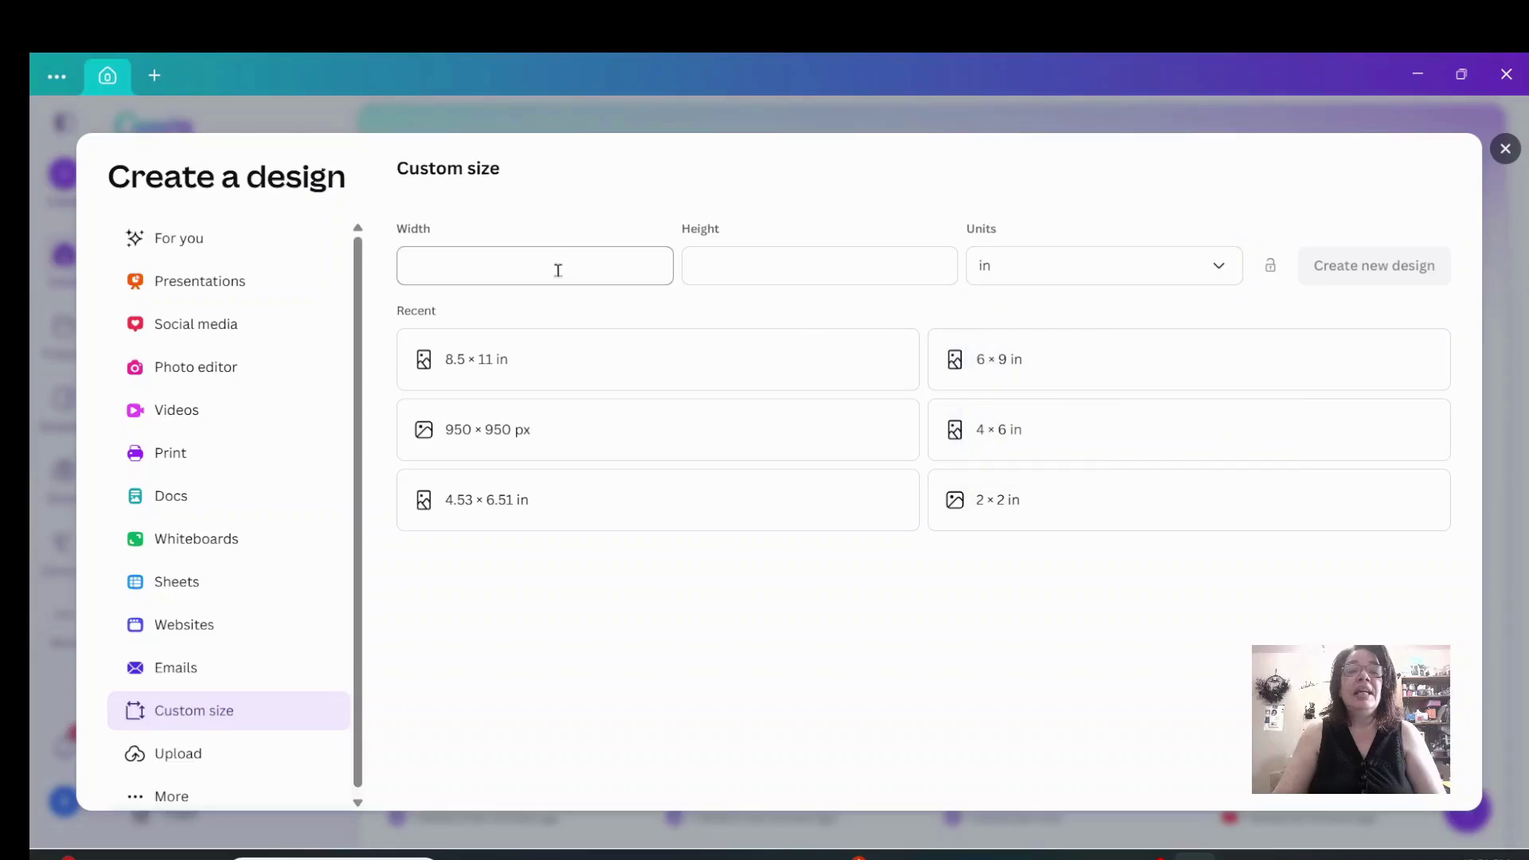
pyautogui.click(558, 271)
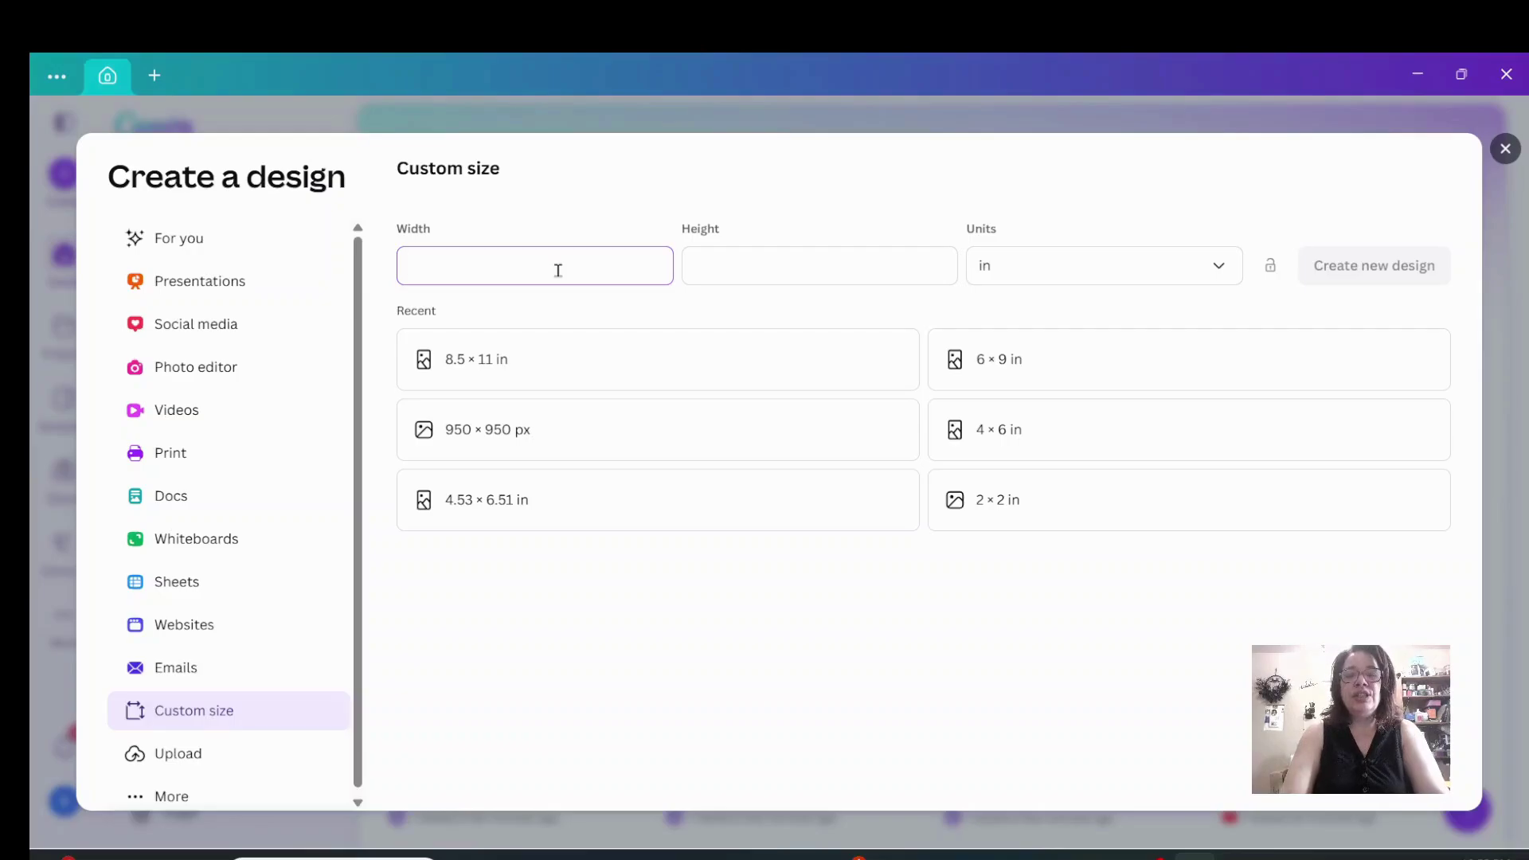
pyautogui.write('.5')
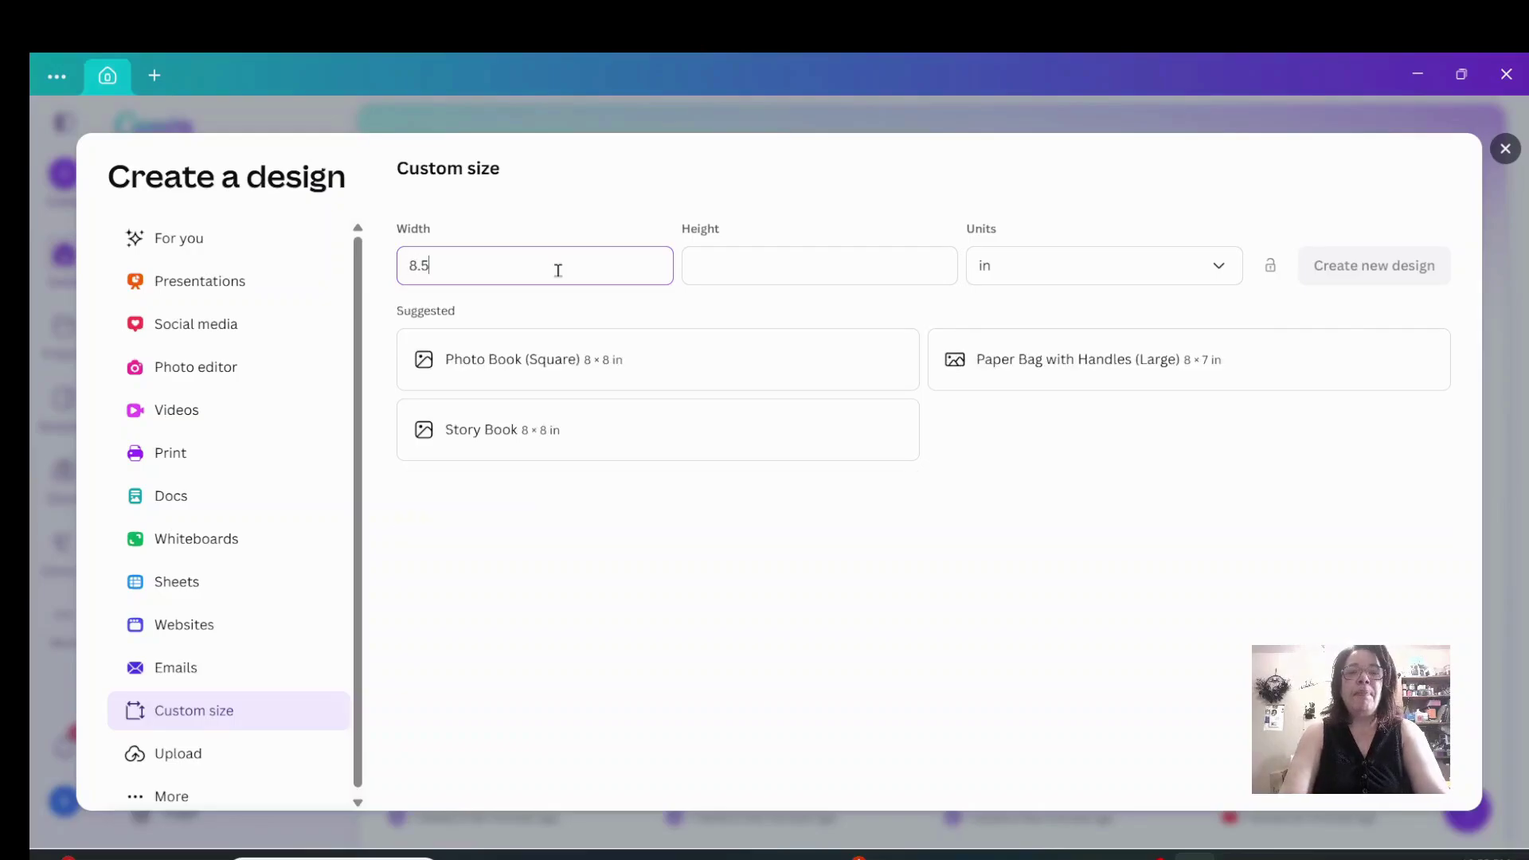
pyautogui.press('Tab')
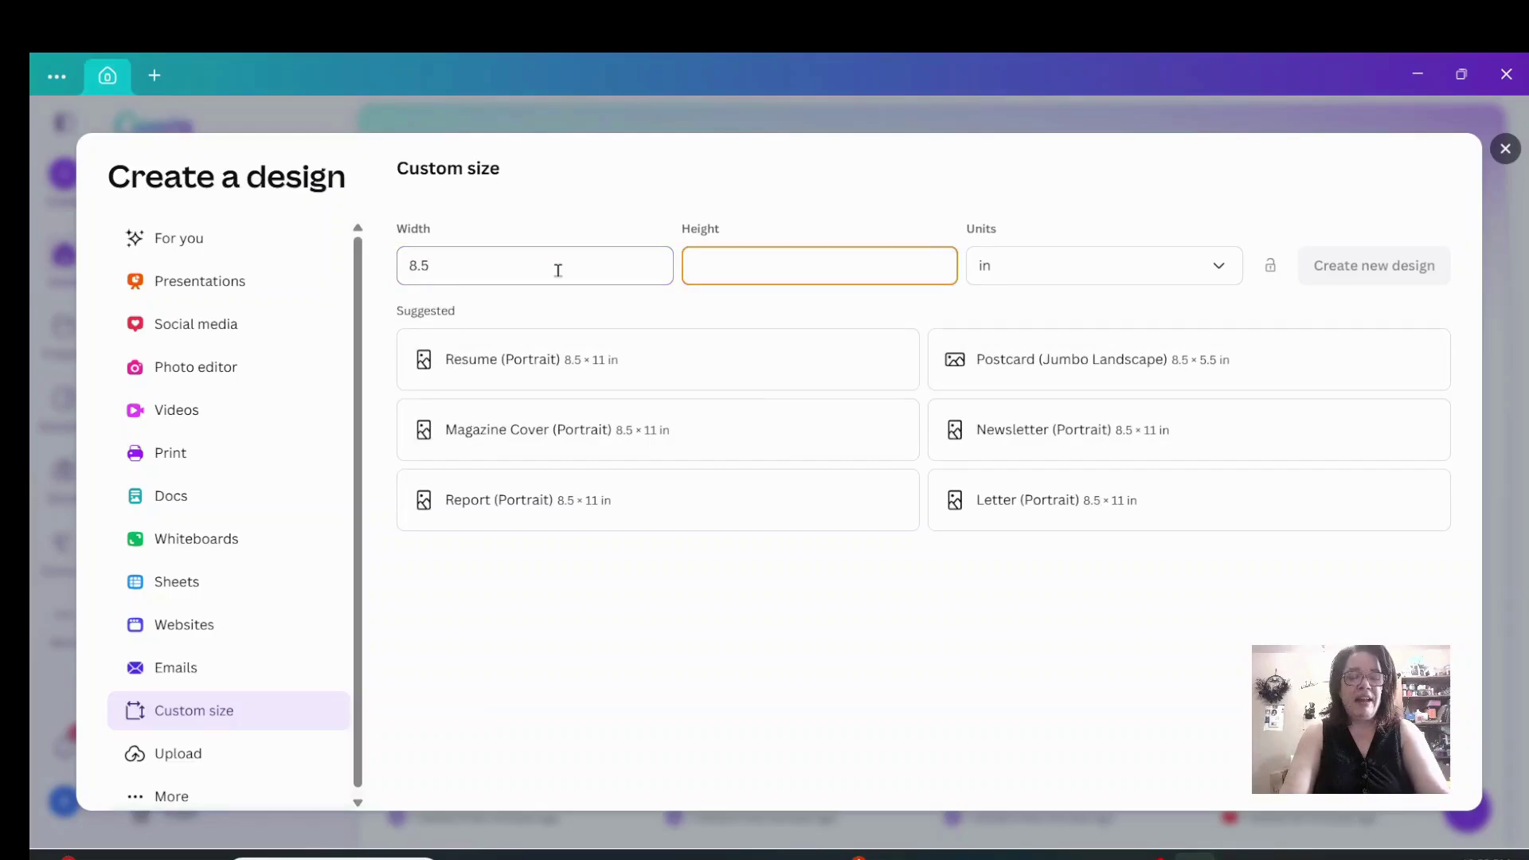
pyautogui.write('11')
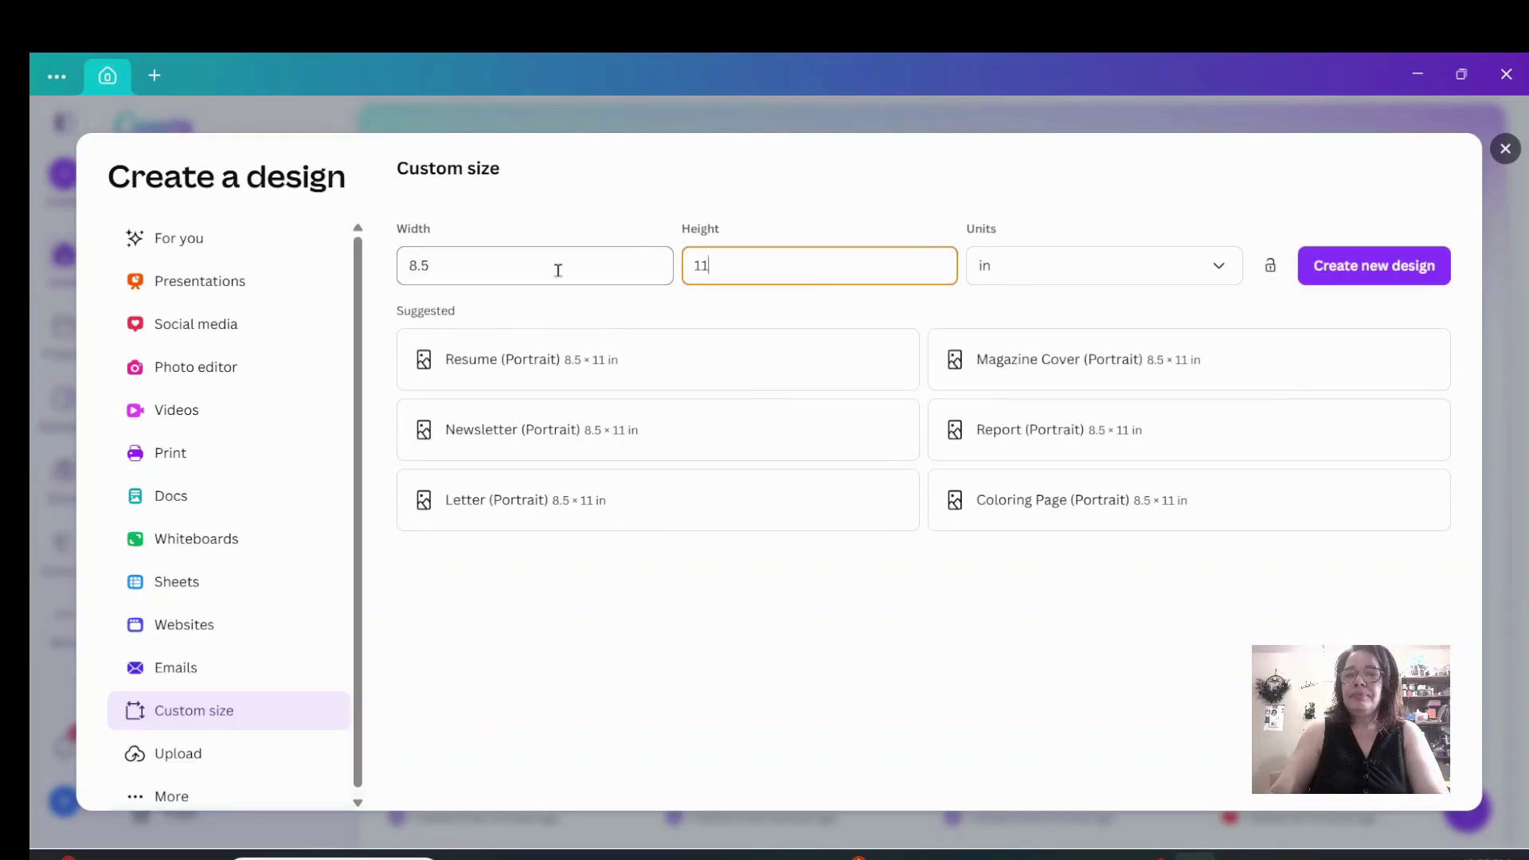
pyautogui.click(1347, 275)
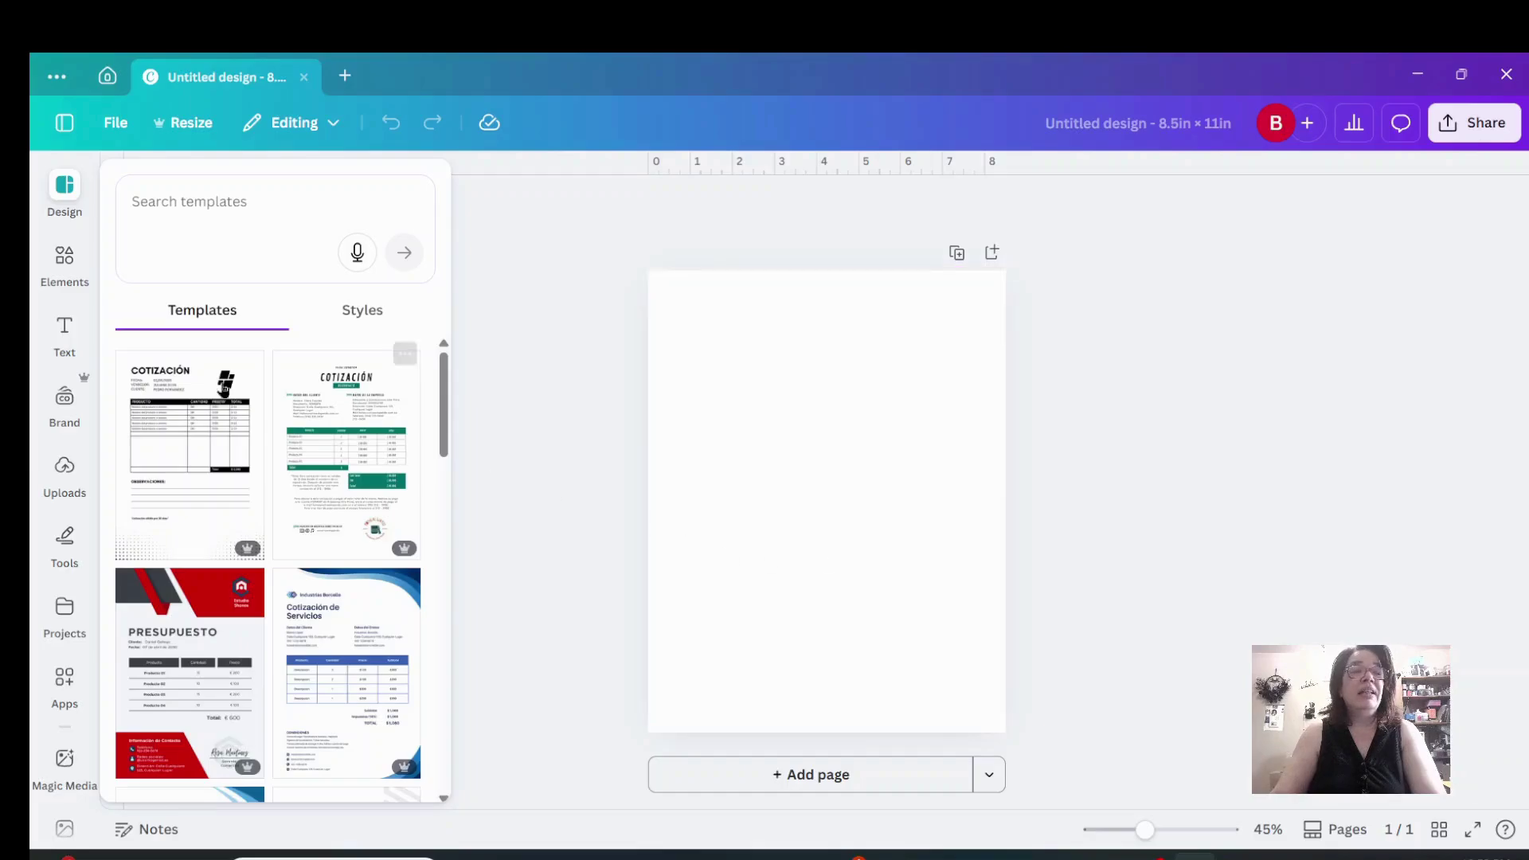
# Search the elements for "Flowers", limit the results to graphics and browse them
pyautogui.click(65, 267)
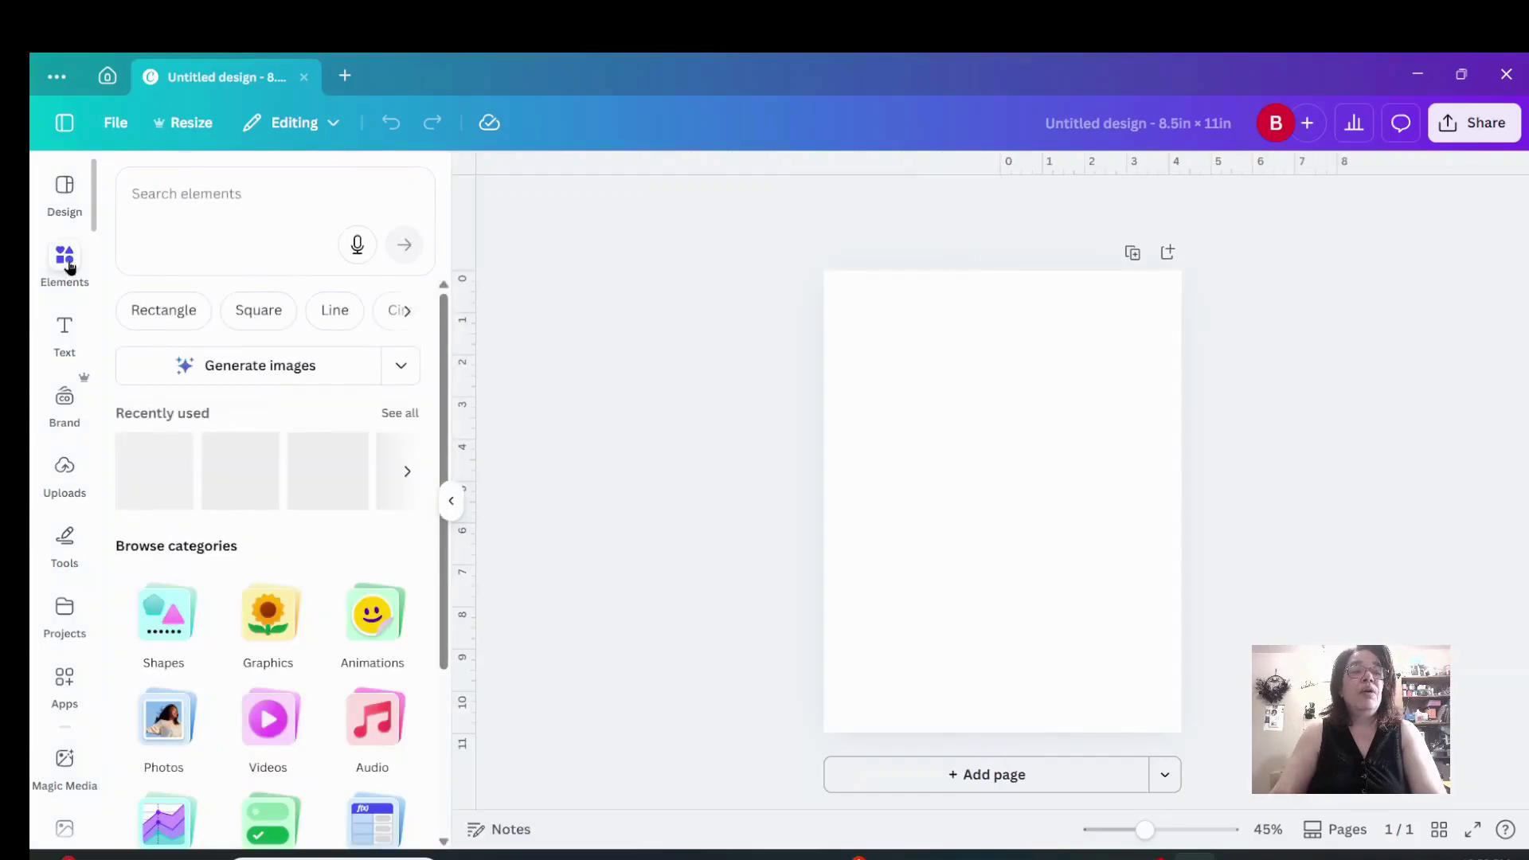
pyautogui.click(261, 207)
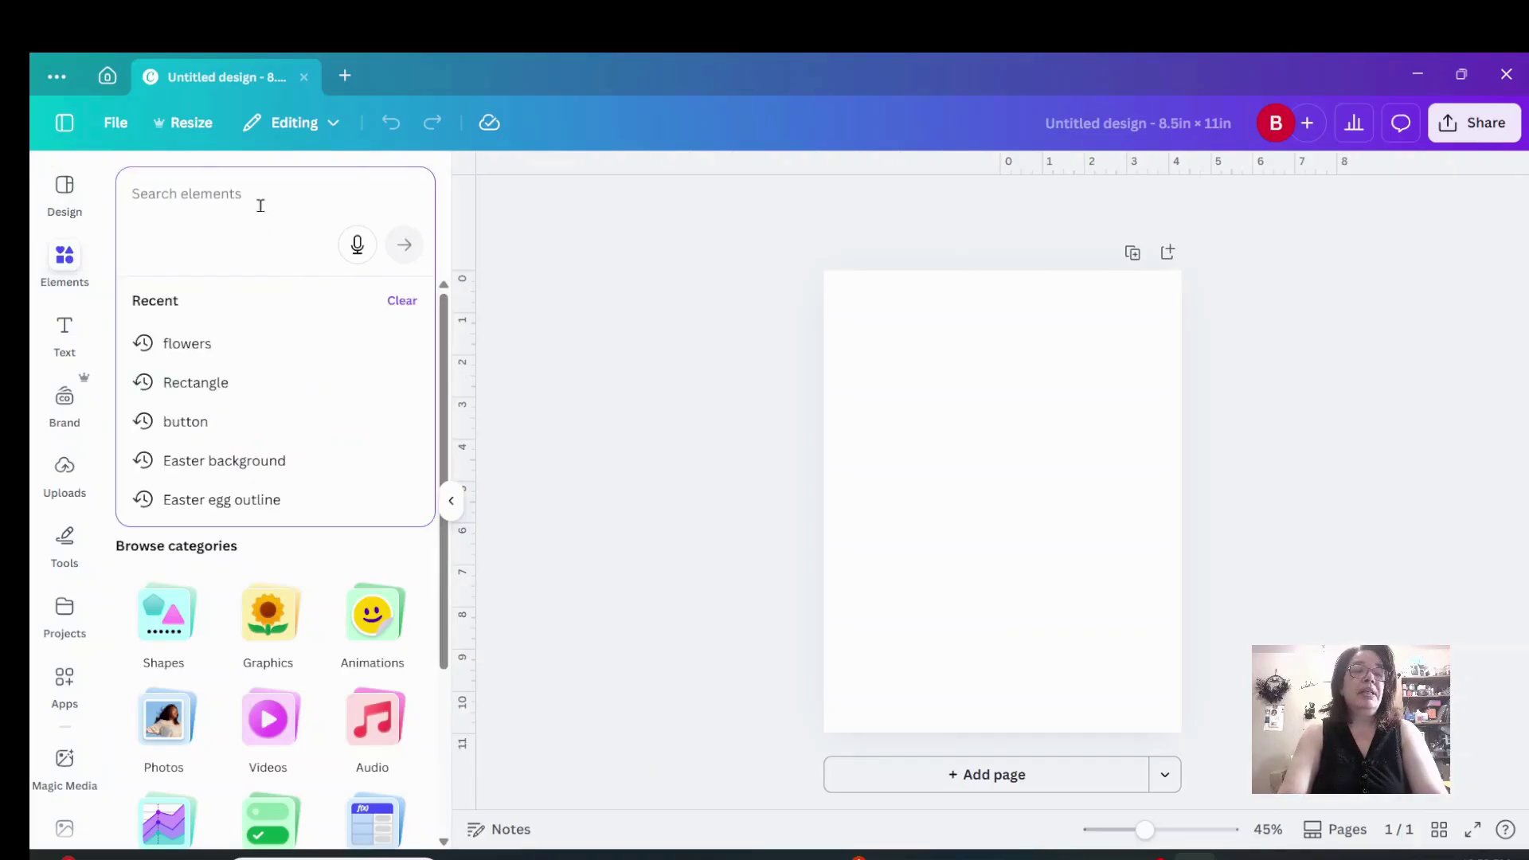
pyautogui.write('Flowers')
pyautogui.press('Return')
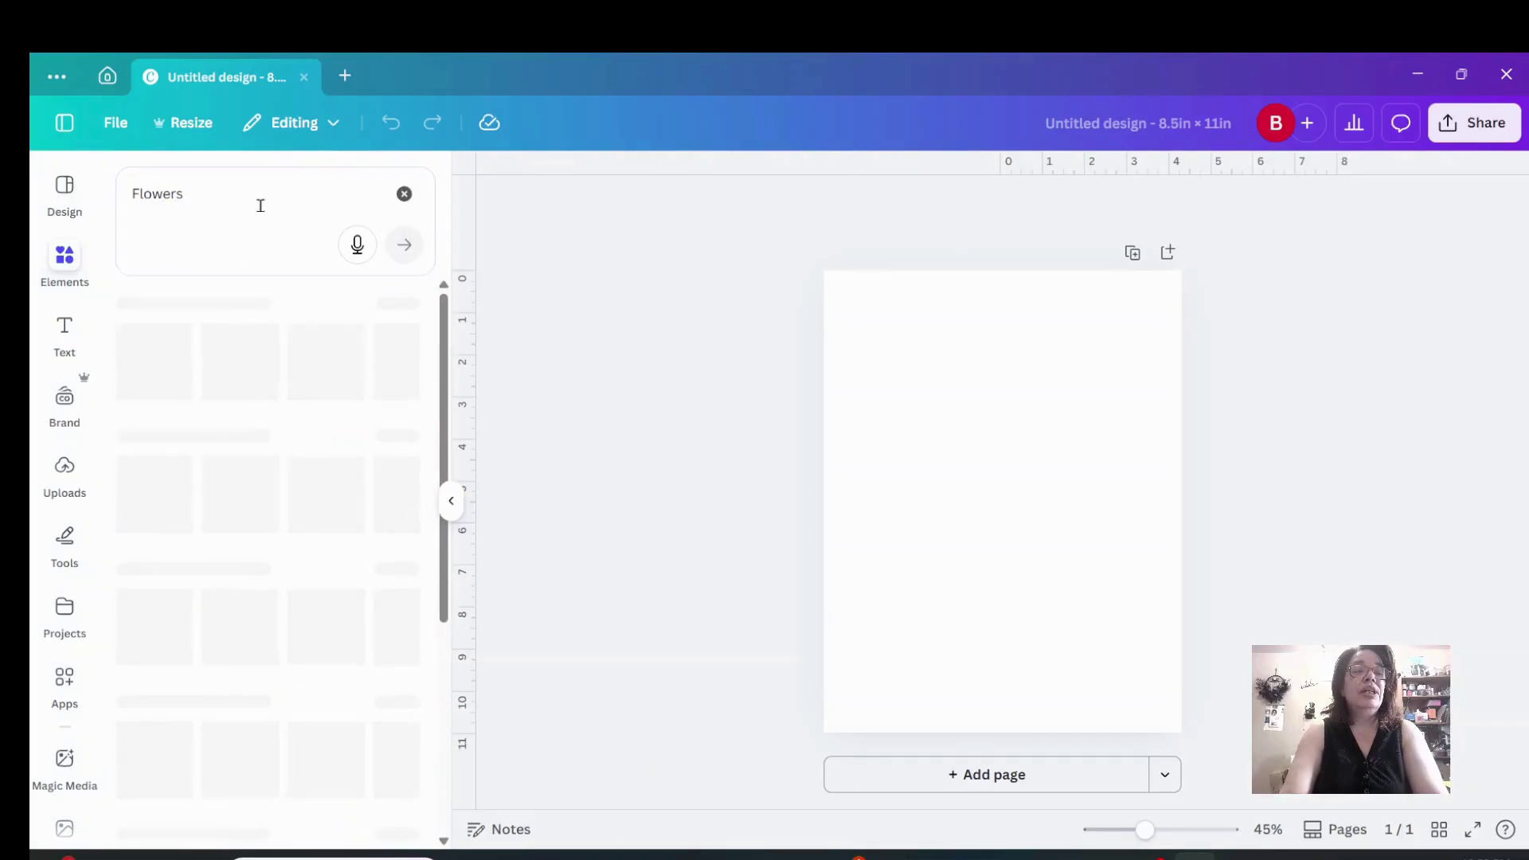
pyautogui.click(382, 422)
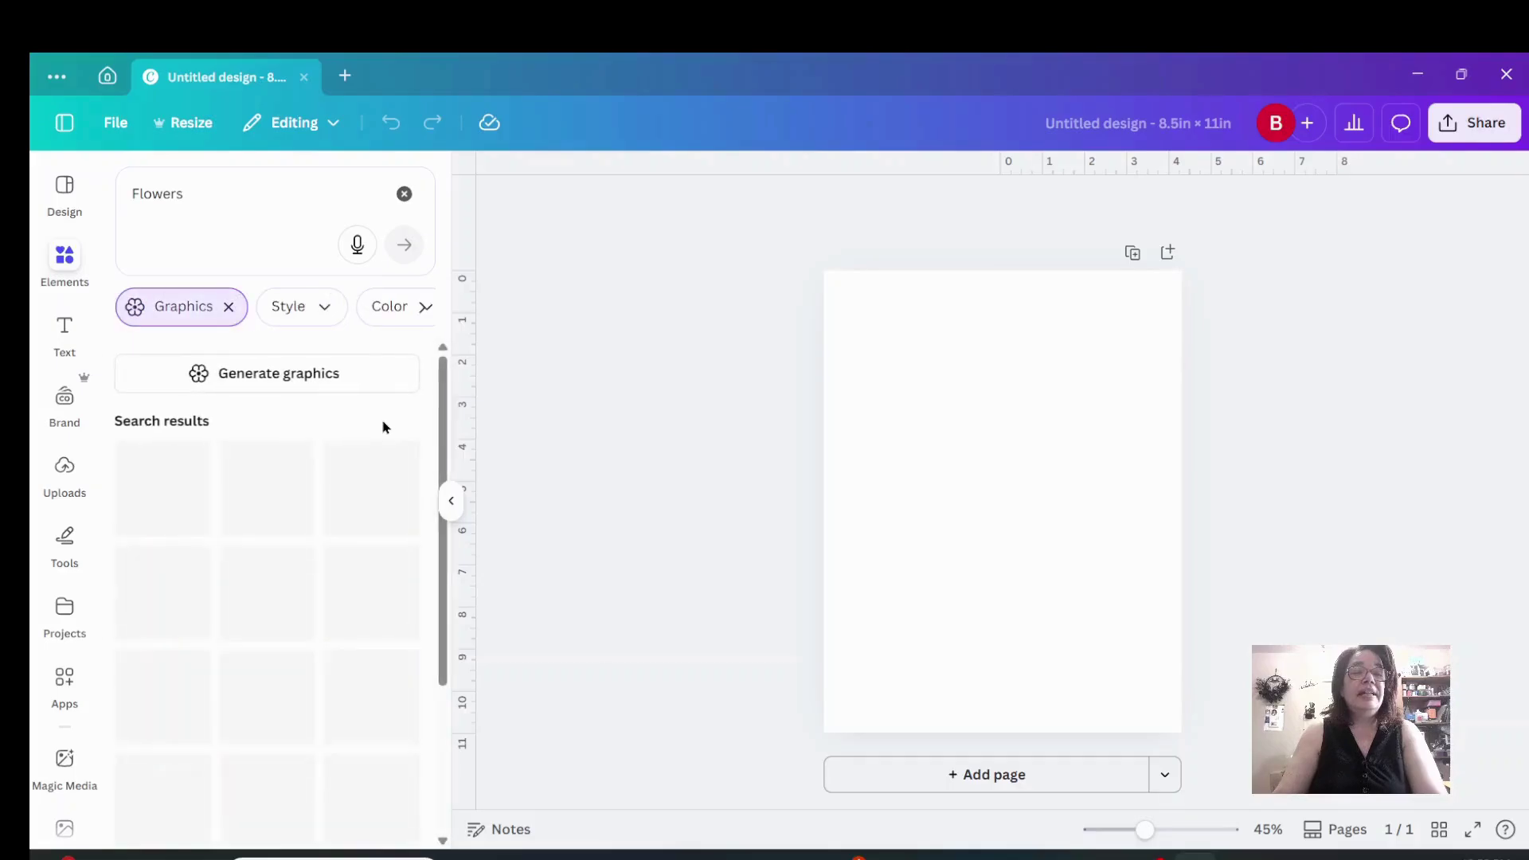
pyautogui.scroll(-1, 355, 456)
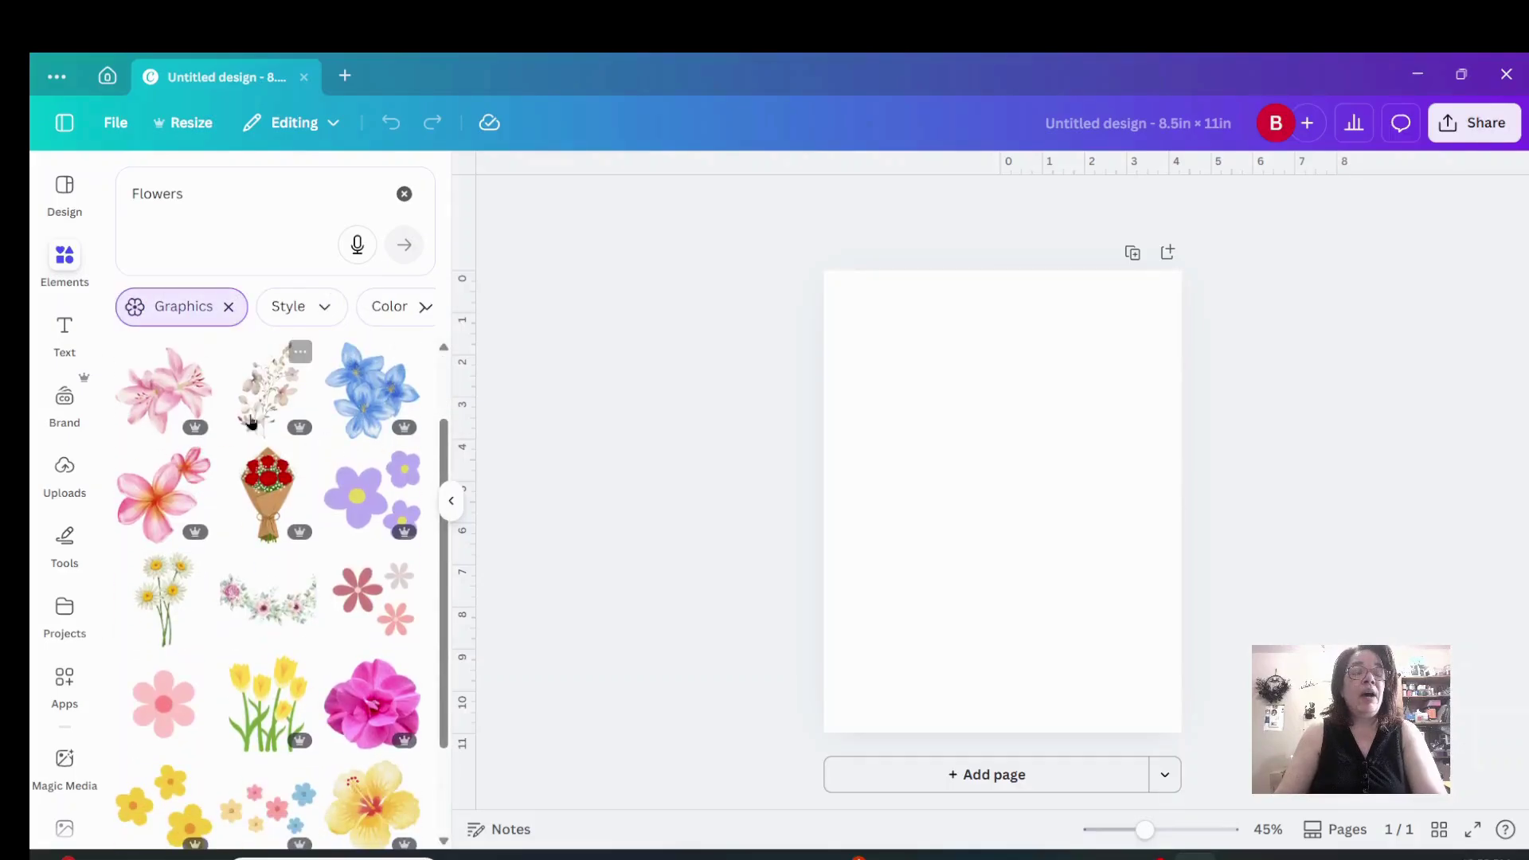
pyautogui.scroll(-4, 323, 428)
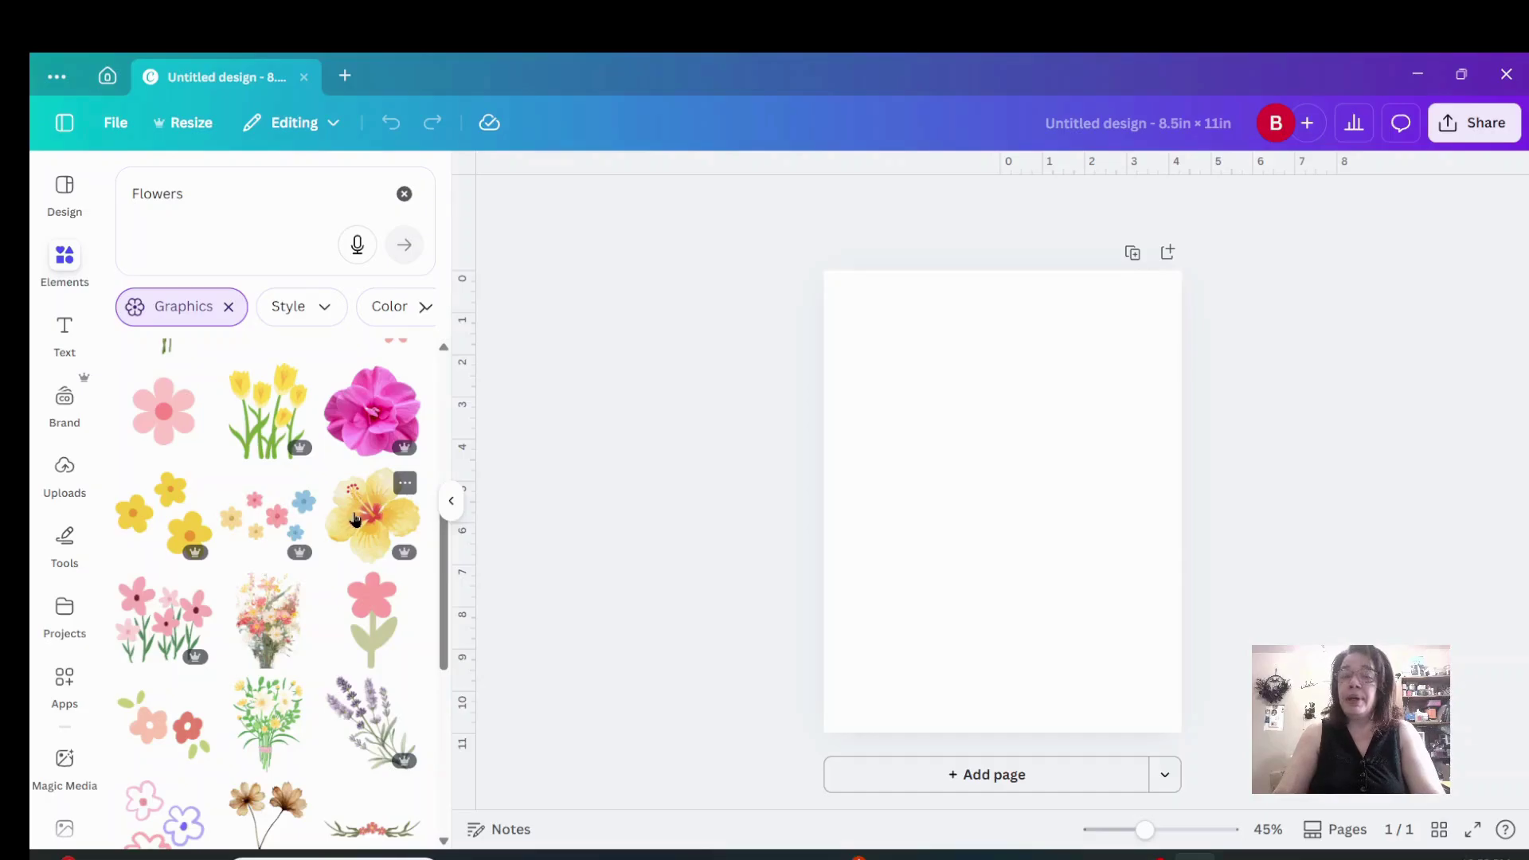
pyautogui.scroll(-4, 355, 520)
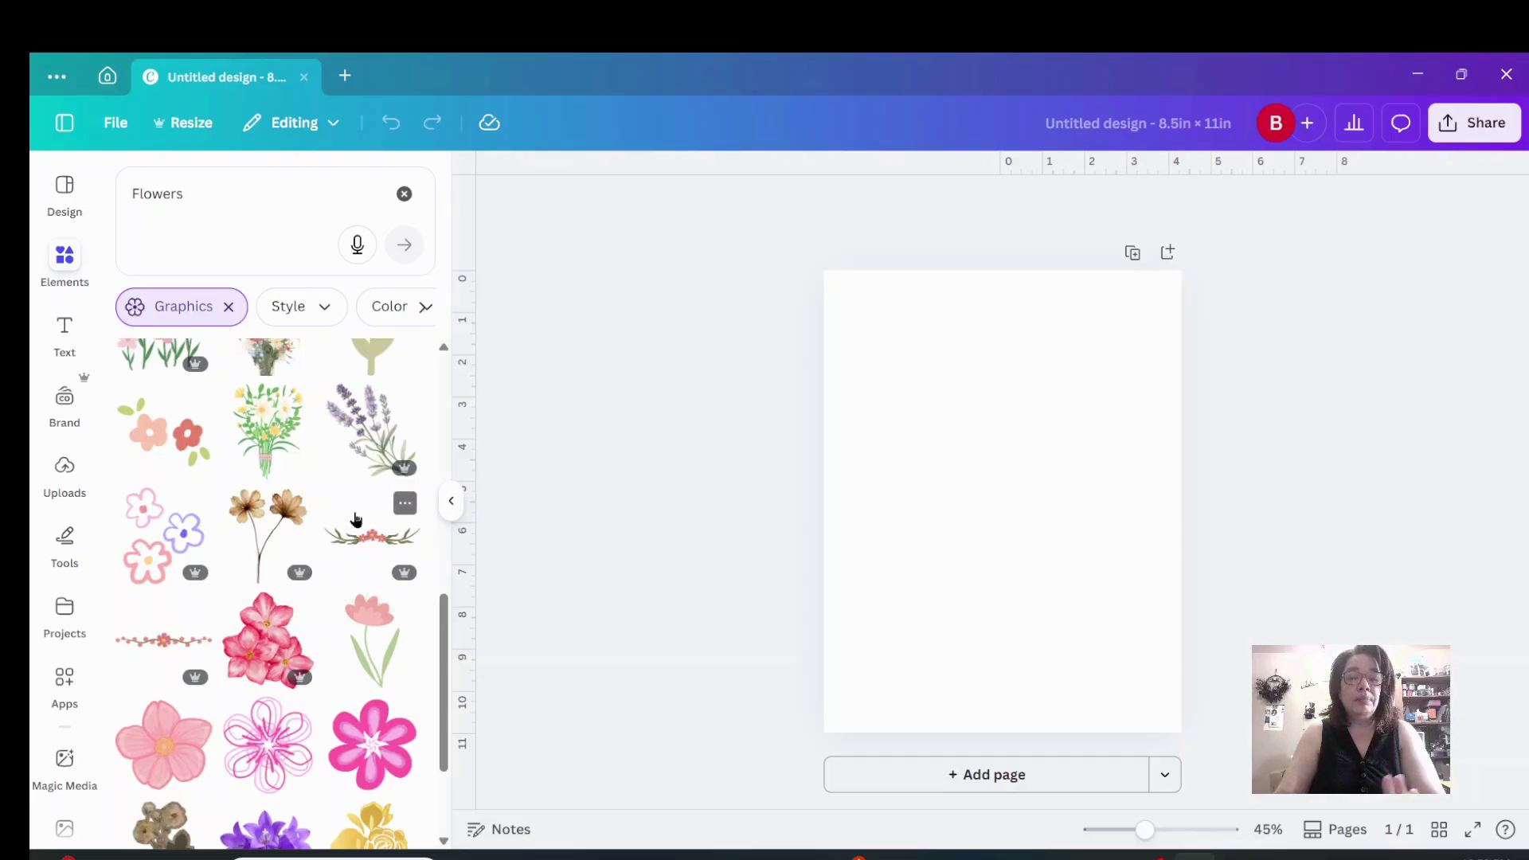
pyautogui.scroll(-4, 355, 519)
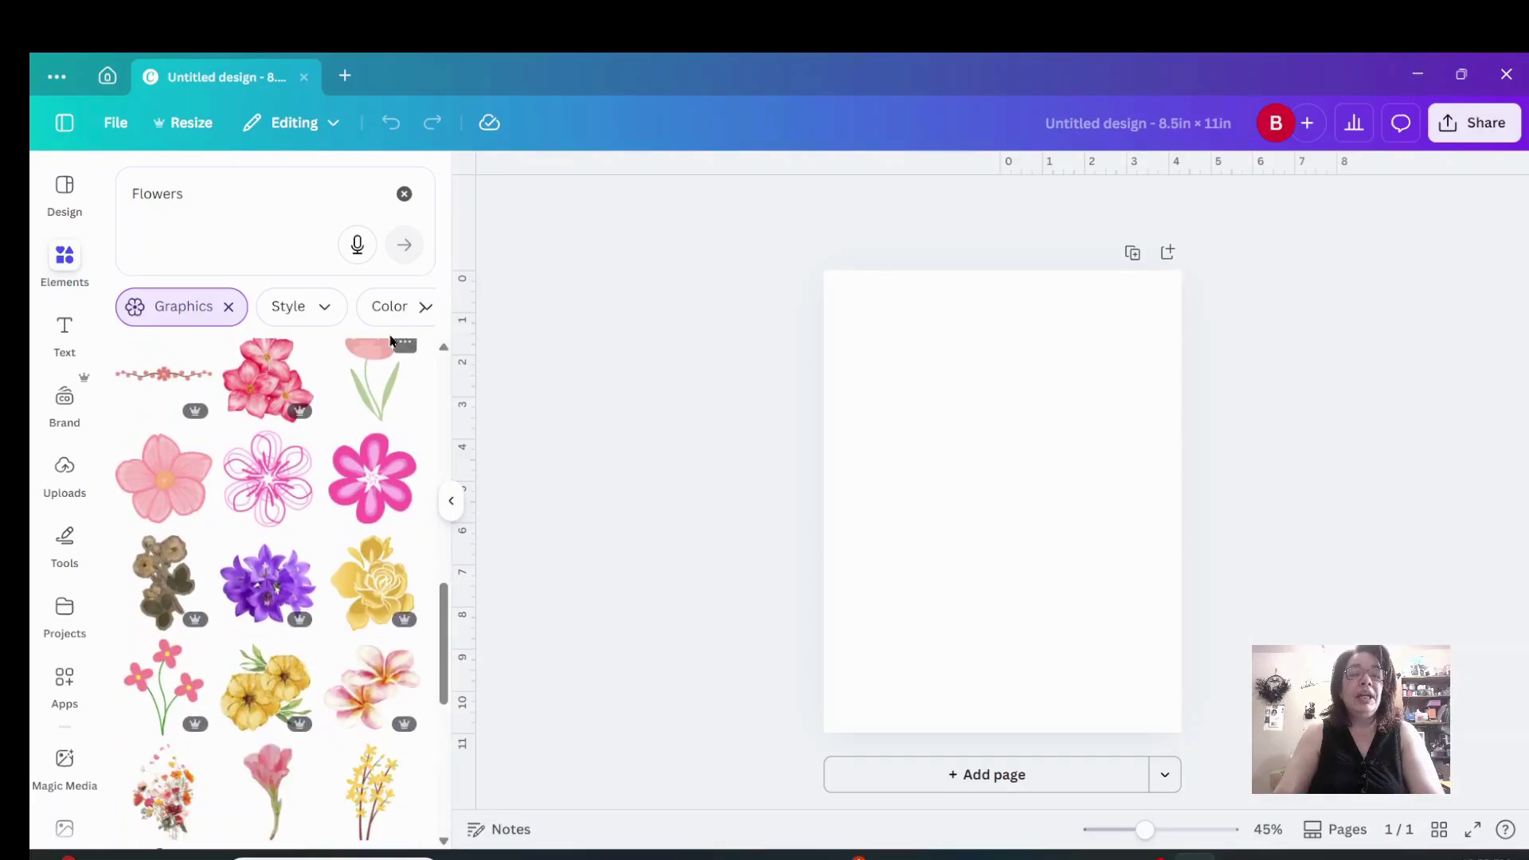
# Filter the flower graphics by price to show only free items
pyautogui.click(426, 309)
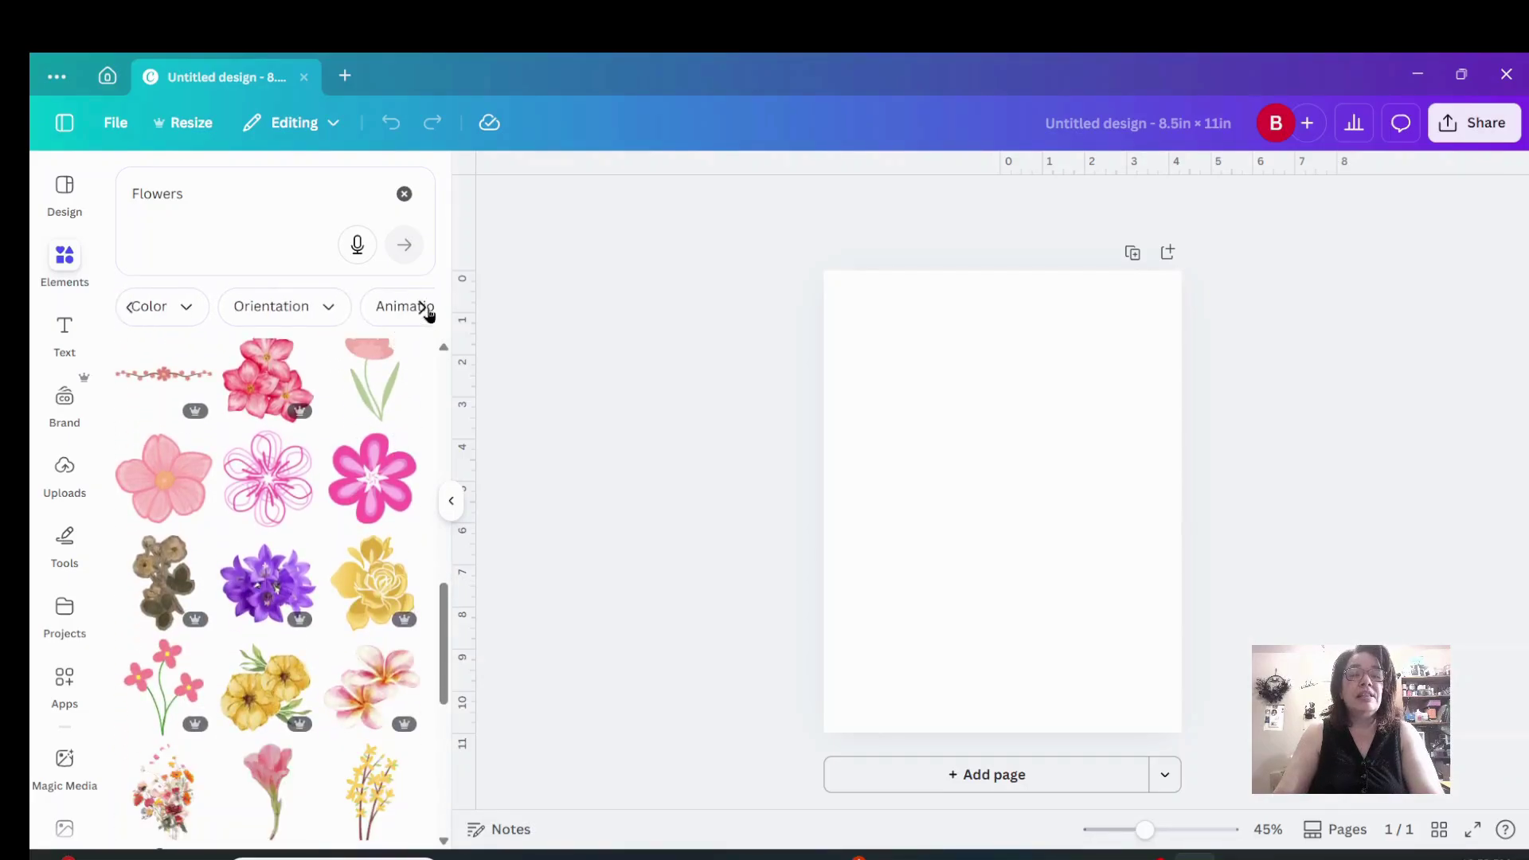
pyautogui.click(426, 311)
pyautogui.click(382, 316)
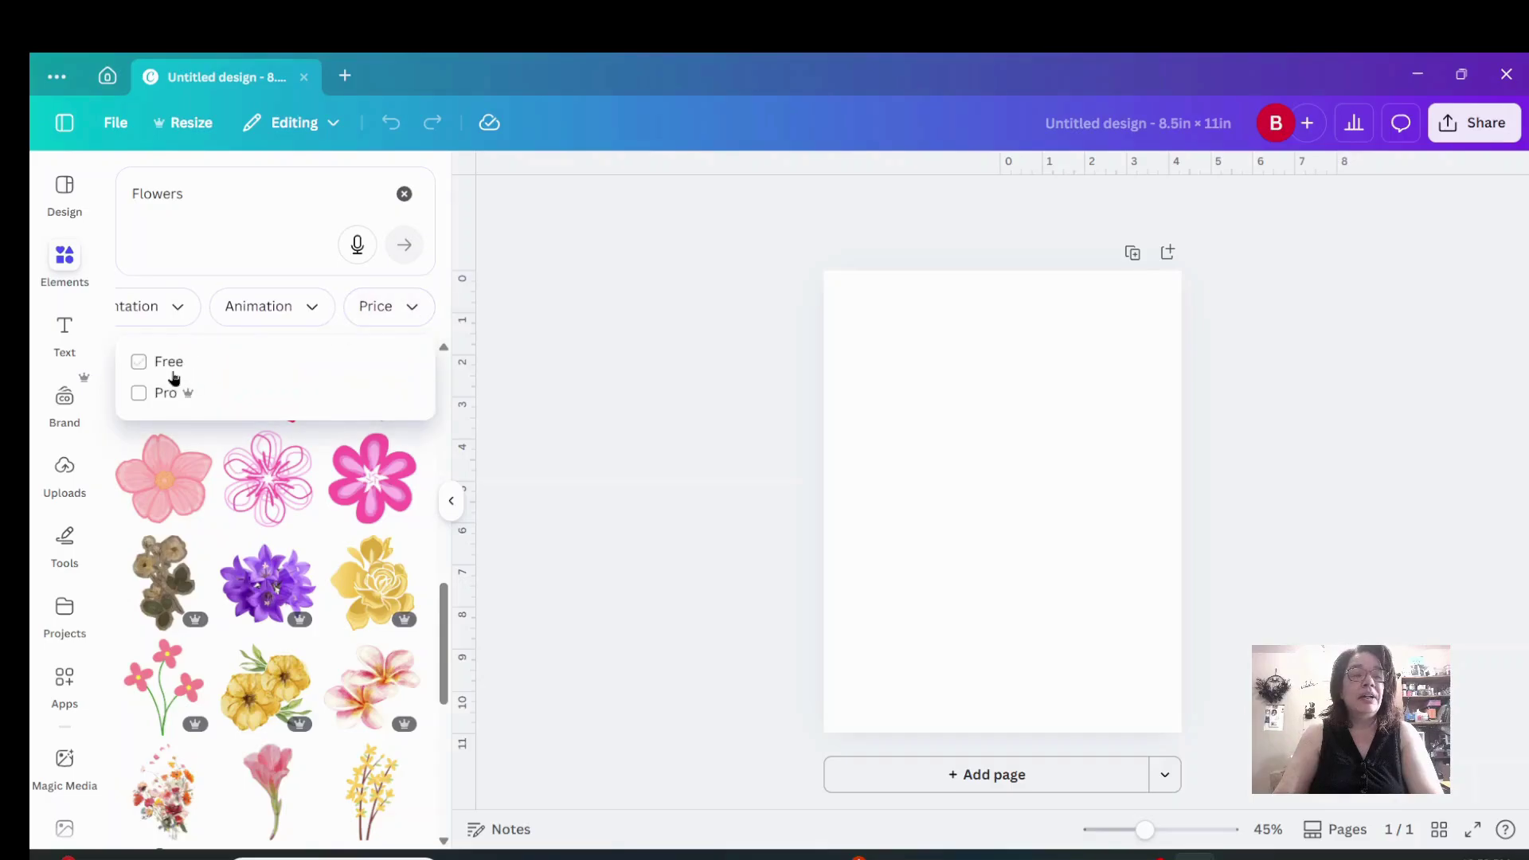
pyautogui.click(165, 366)
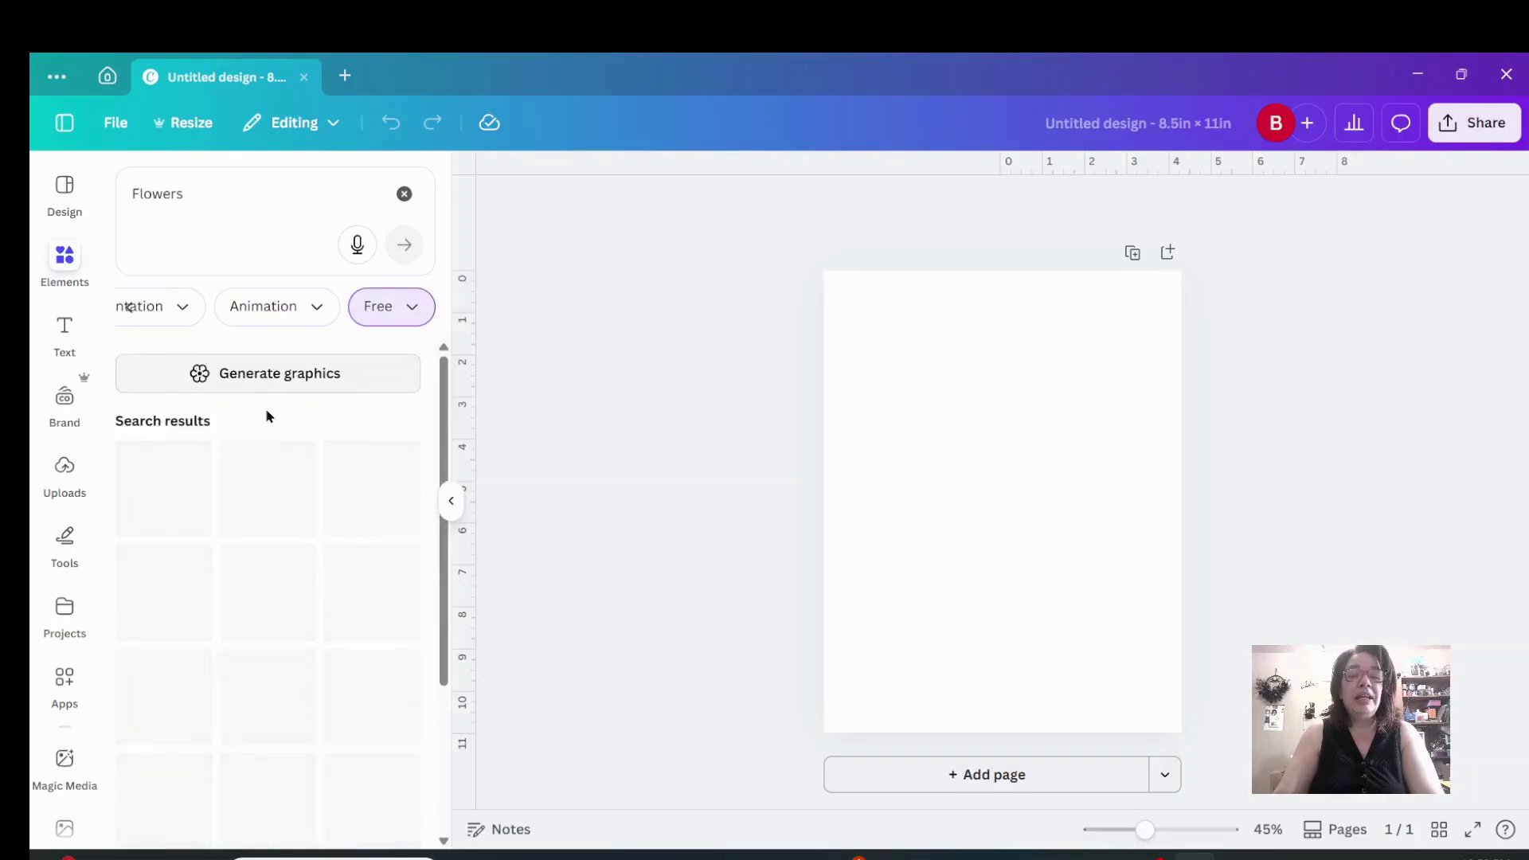
# Add the coral flower spray with green stems, shrink it to under half the page width and place it in the page's lower-left corner
pyautogui.scroll(-3, 298, 539)
pyautogui.scroll(1, 298, 538)
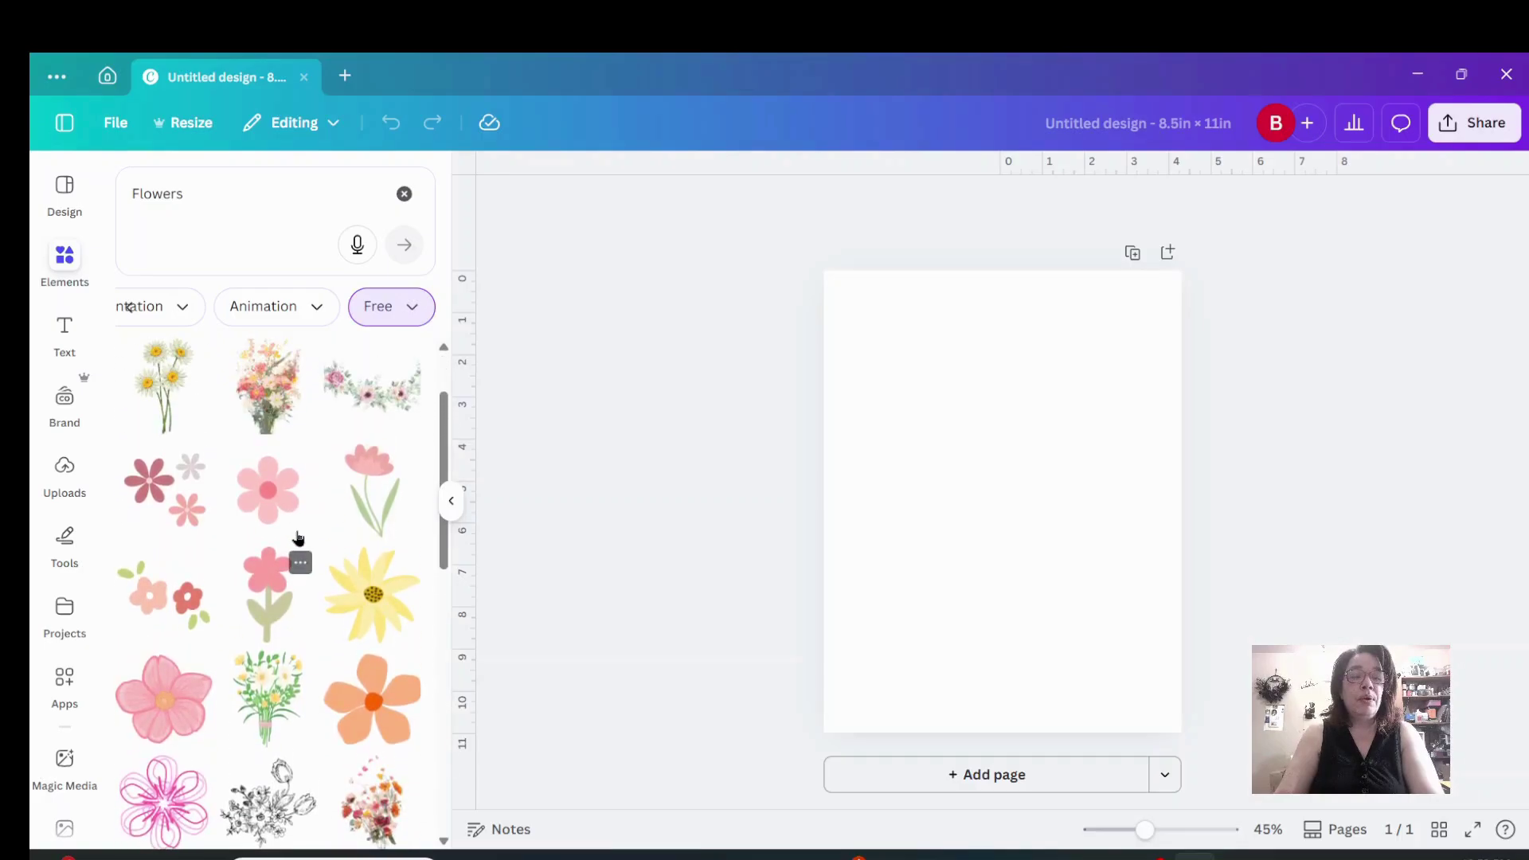
pyautogui.scroll(-1, 298, 538)
pyautogui.scroll(-2, 298, 538)
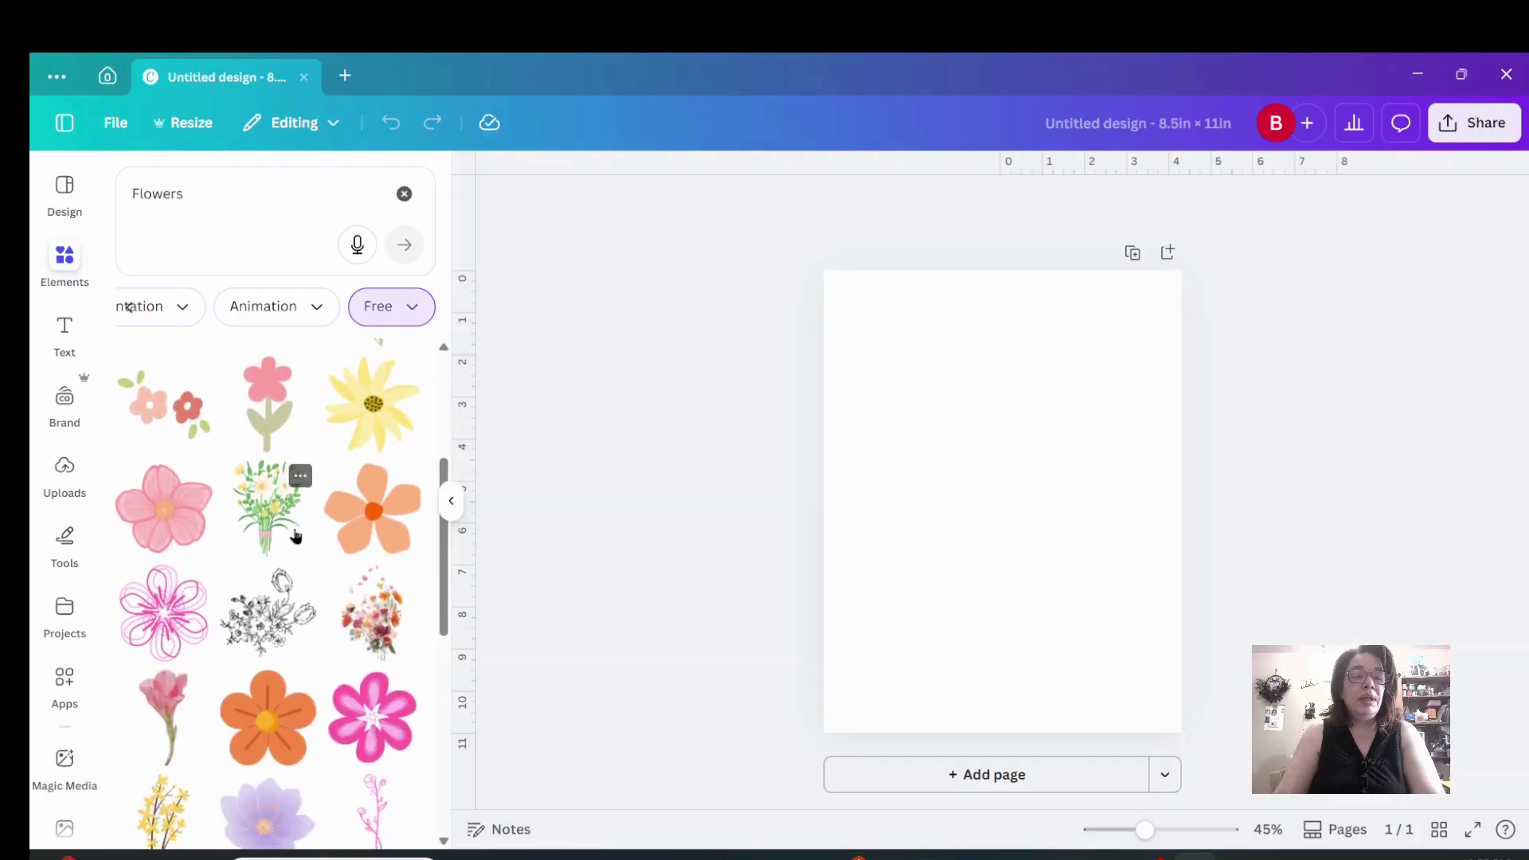
pyautogui.scroll(-9, 271, 521)
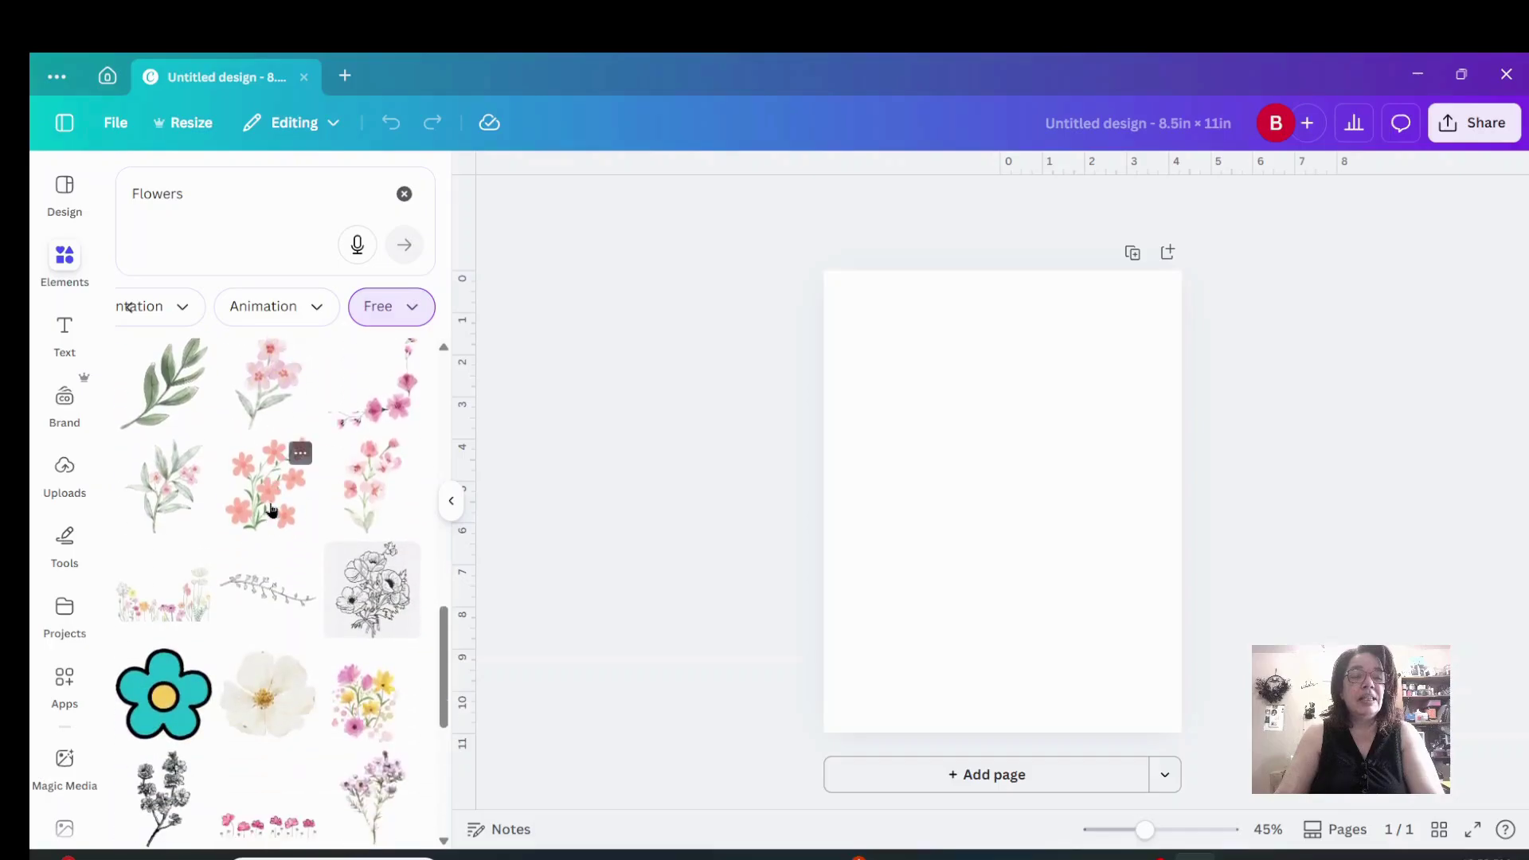
pyautogui.click(271, 522)
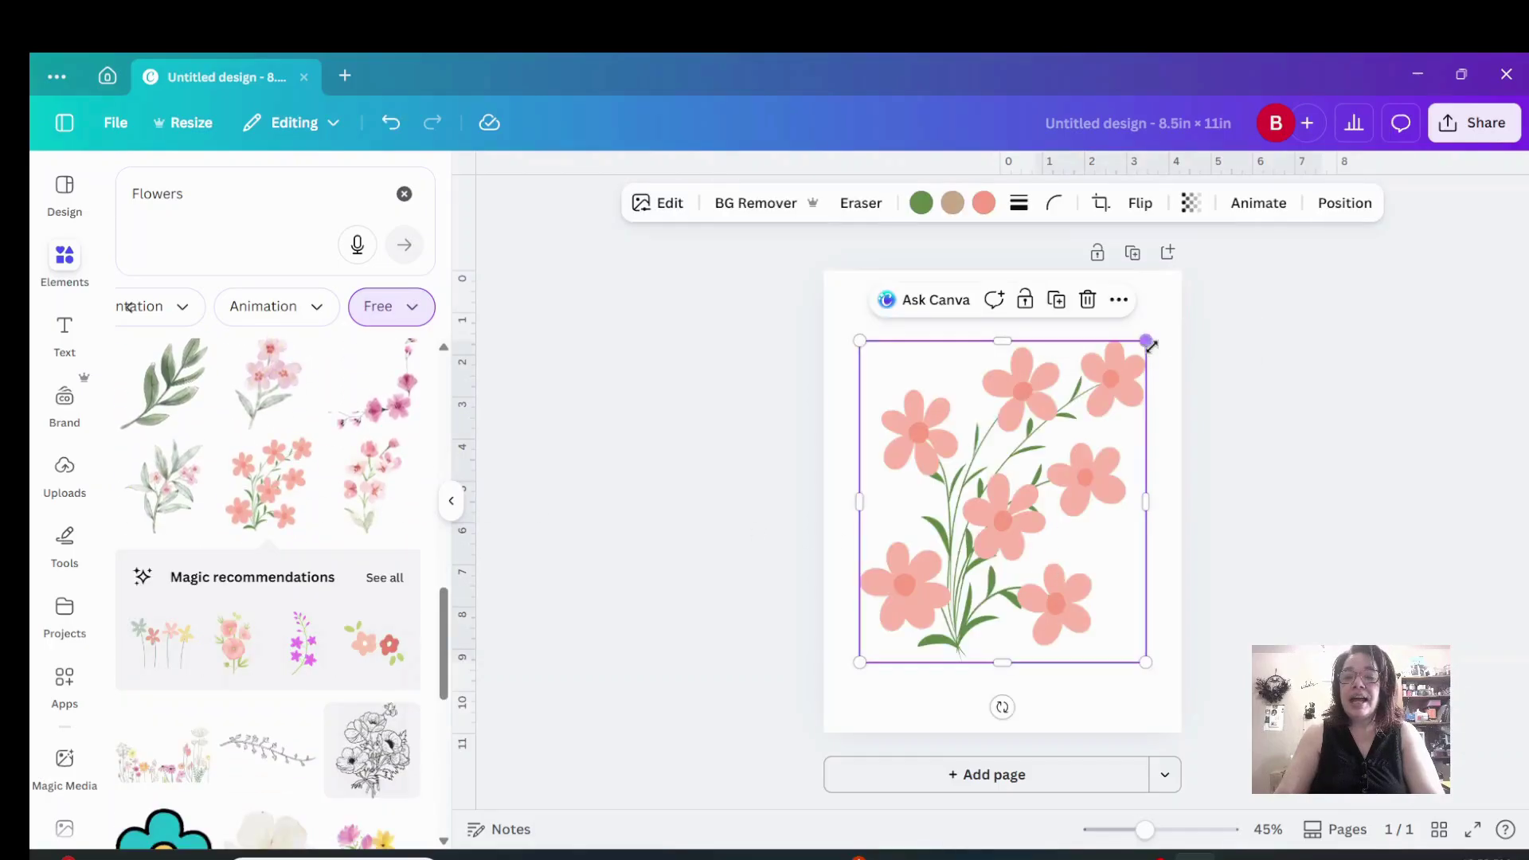
pyautogui.moveTo(1145, 340); pyautogui.dragTo(1012, 492)
pyautogui.moveTo(959, 598); pyautogui.dragTo(942, 660)
# Add the pink watercolor flower stem, shrink it and place it in the page's lower-right area beside the coral flowers
pyautogui.click(379, 516)
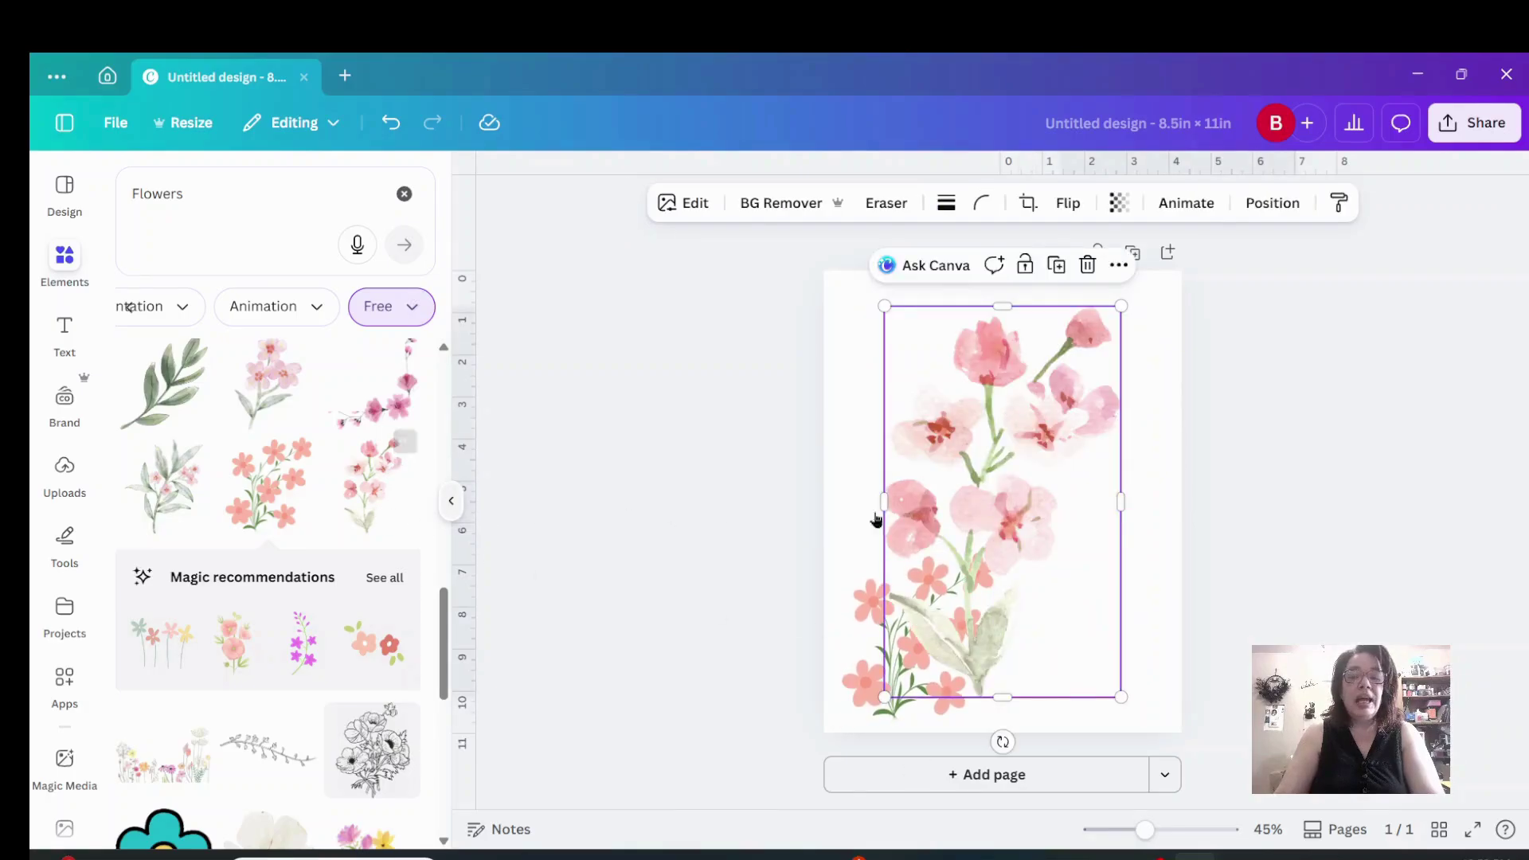
pyautogui.moveTo(1117, 303); pyautogui.dragTo(993, 440)
pyautogui.moveTo(953, 608); pyautogui.dragTo(1068, 629)
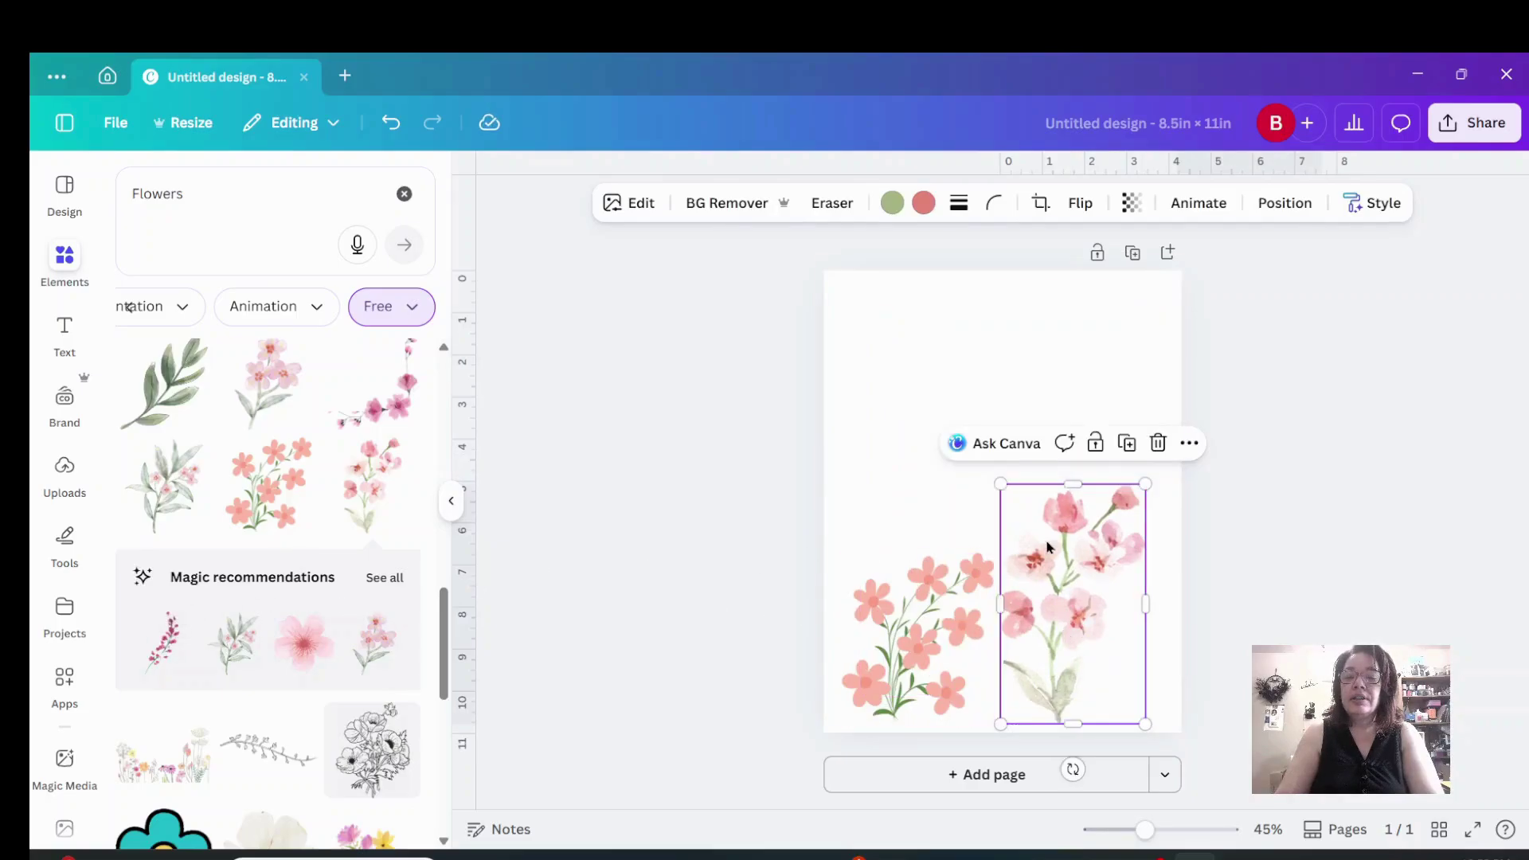
# Add the recommended dark pink blossom branch, shrink it, rotate it counterclockwise to nearly horizontal and place it across the page's upper area
pyautogui.click(165, 644)
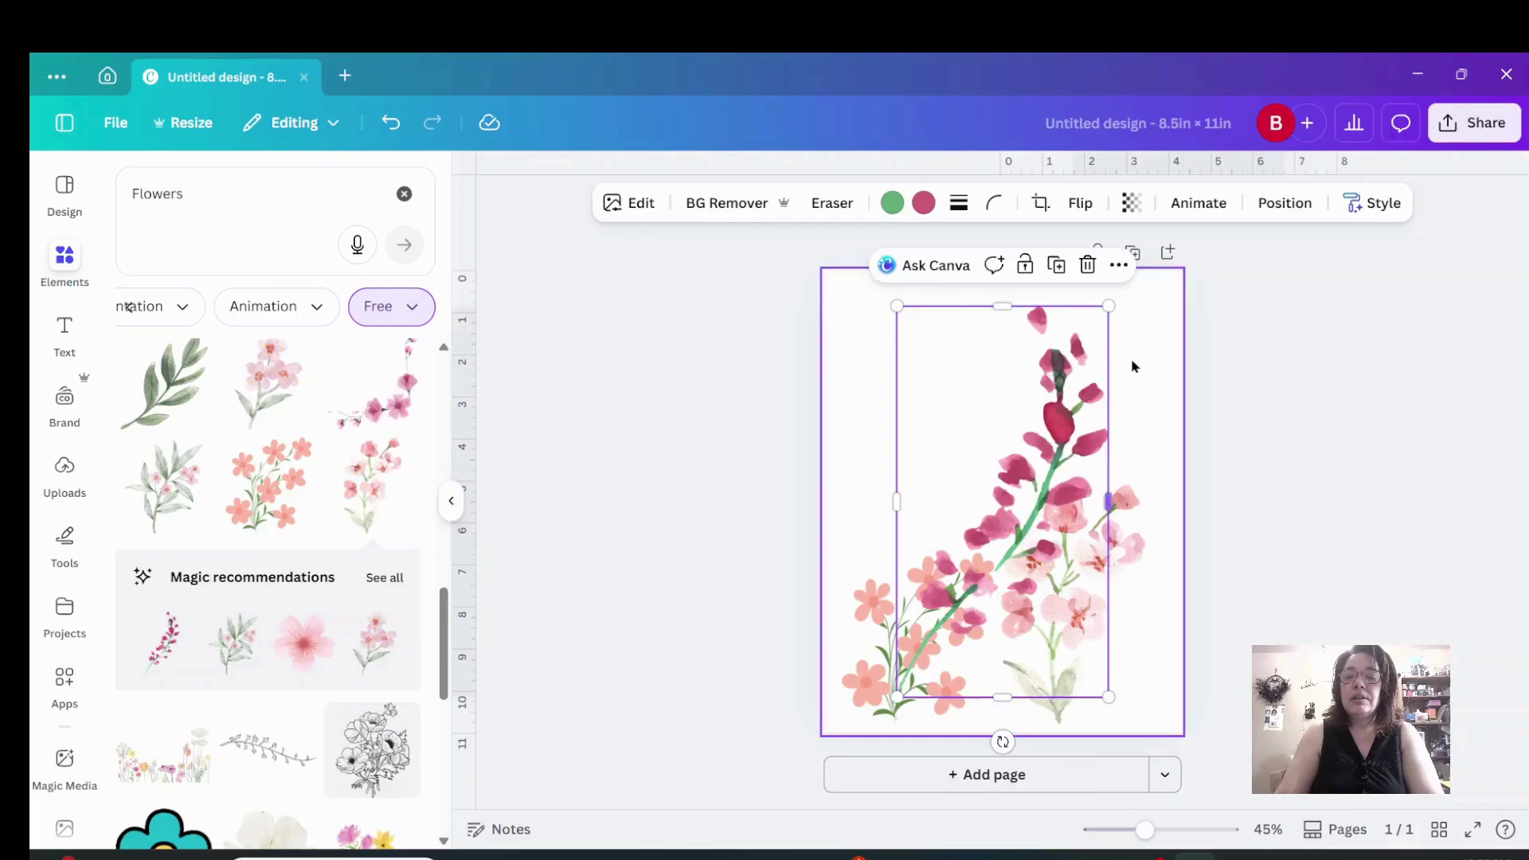
pyautogui.moveTo(1109, 306); pyautogui.dragTo(1046, 422)
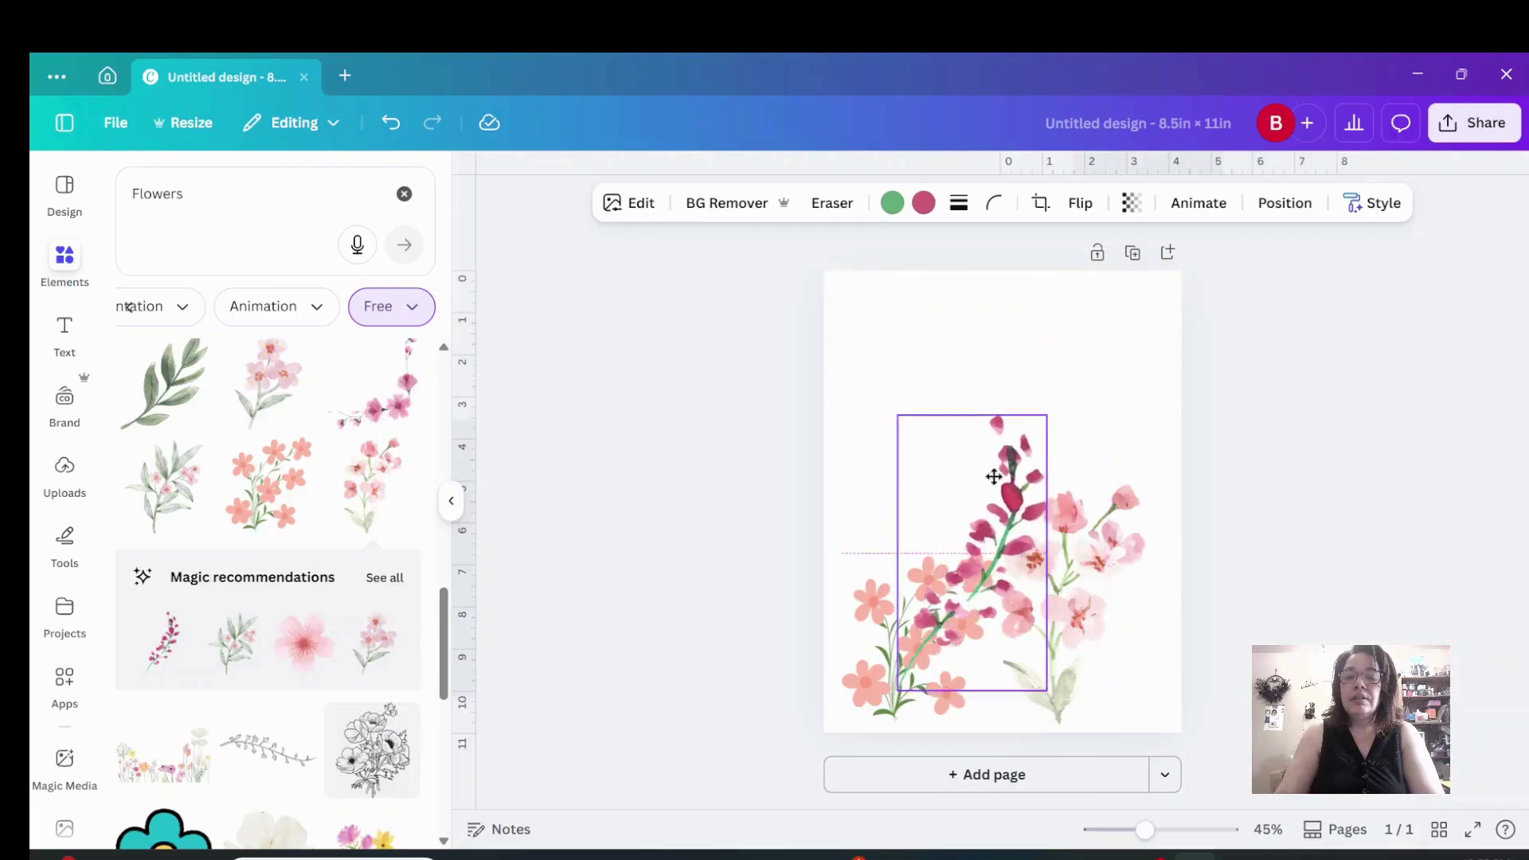
pyautogui.moveTo(993, 478); pyautogui.dragTo(1024, 308)
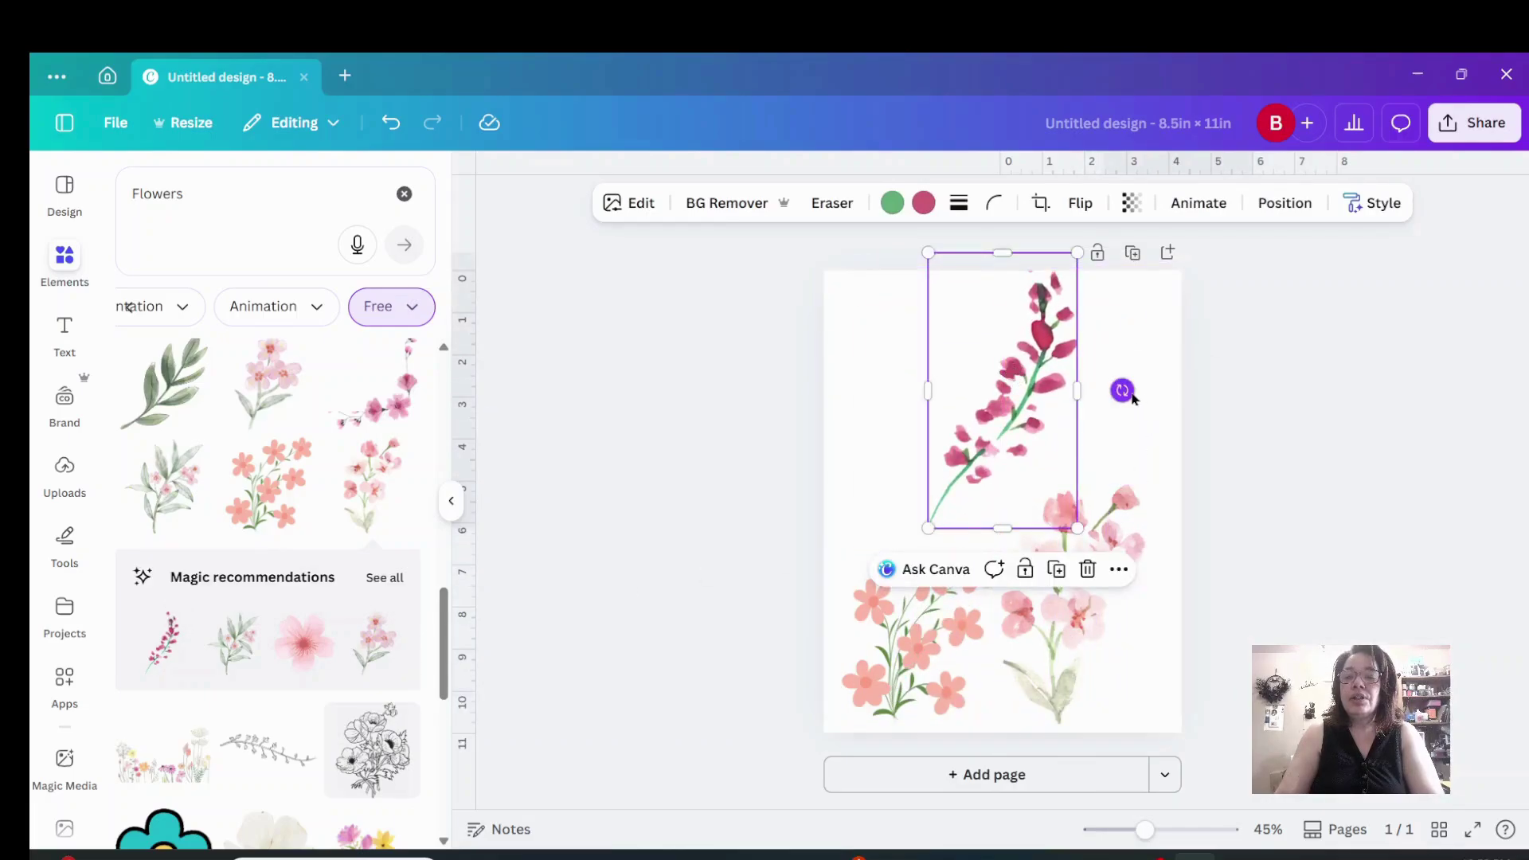
pyautogui.moveTo(1122, 390); pyautogui.dragTo(1006, 359)
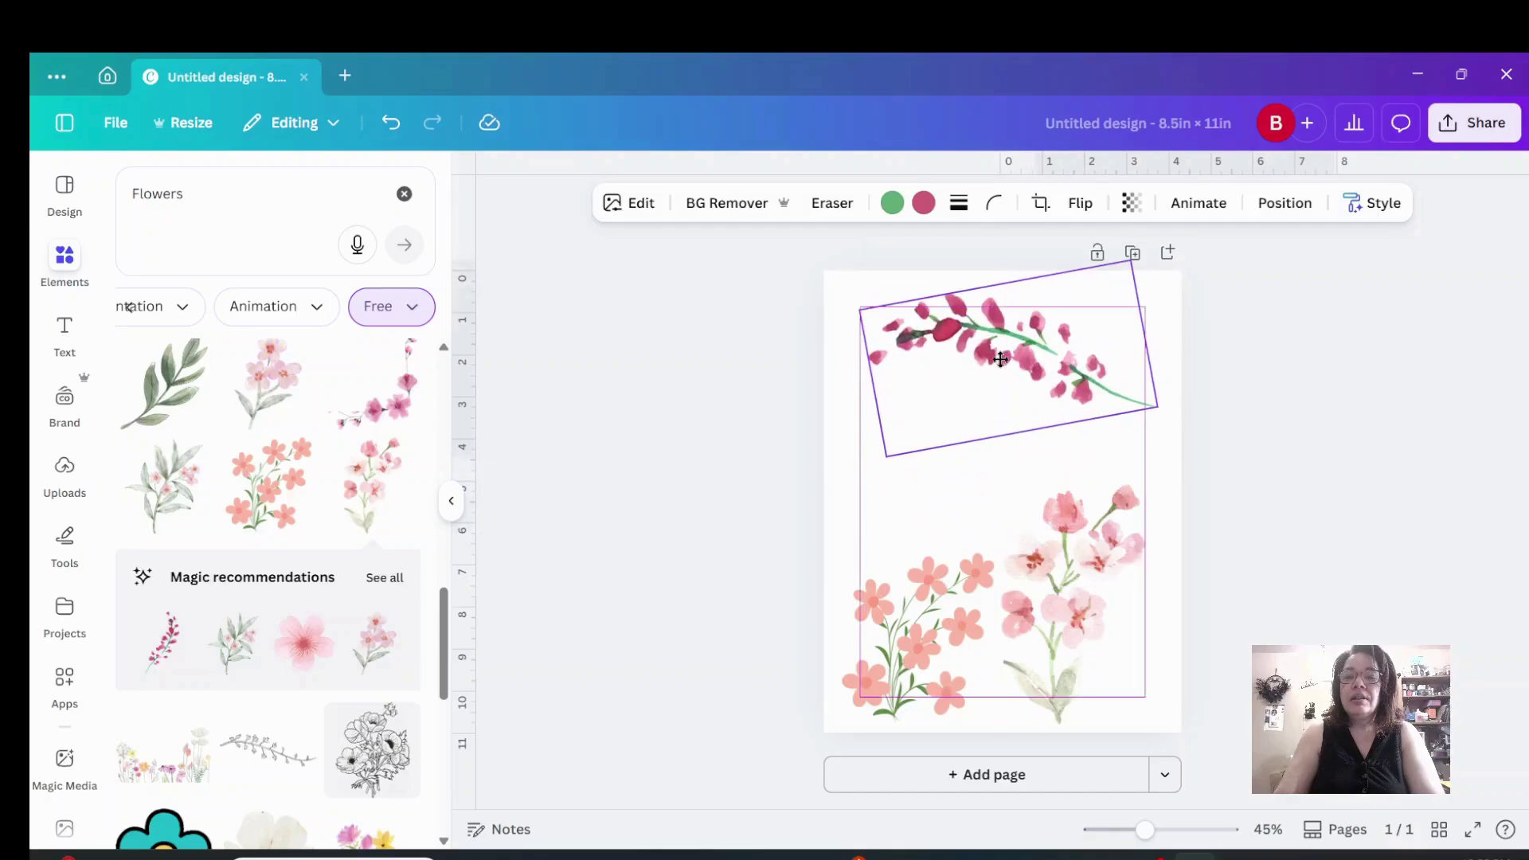
# Add a subtitle-style text in the middle of the page reading "Flowers in Bloom"
pyautogui.click(64, 333)
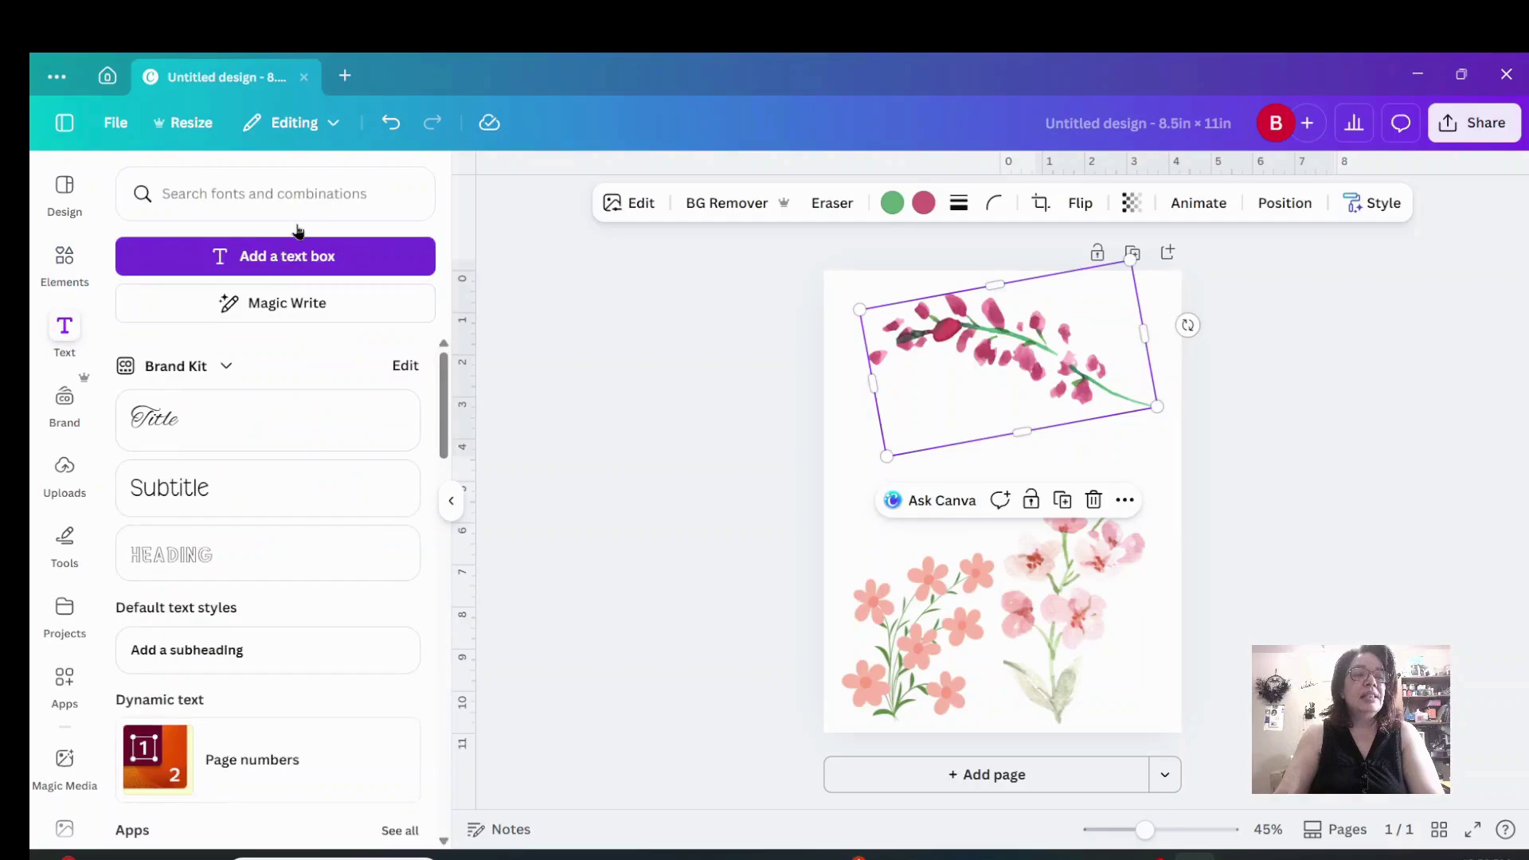
pyautogui.click(268, 494)
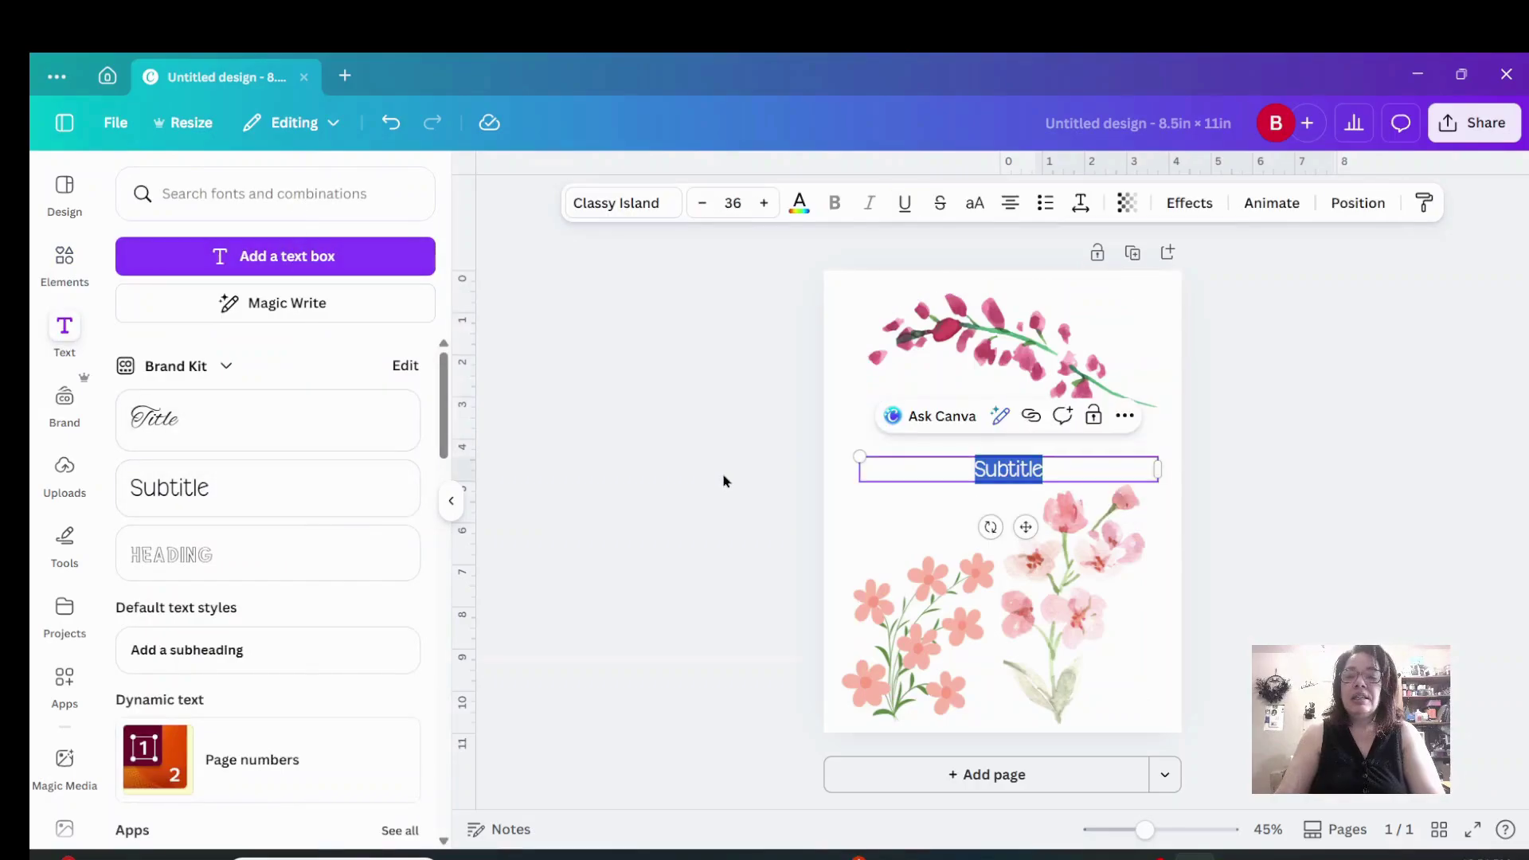
pyautogui.write('Flower')
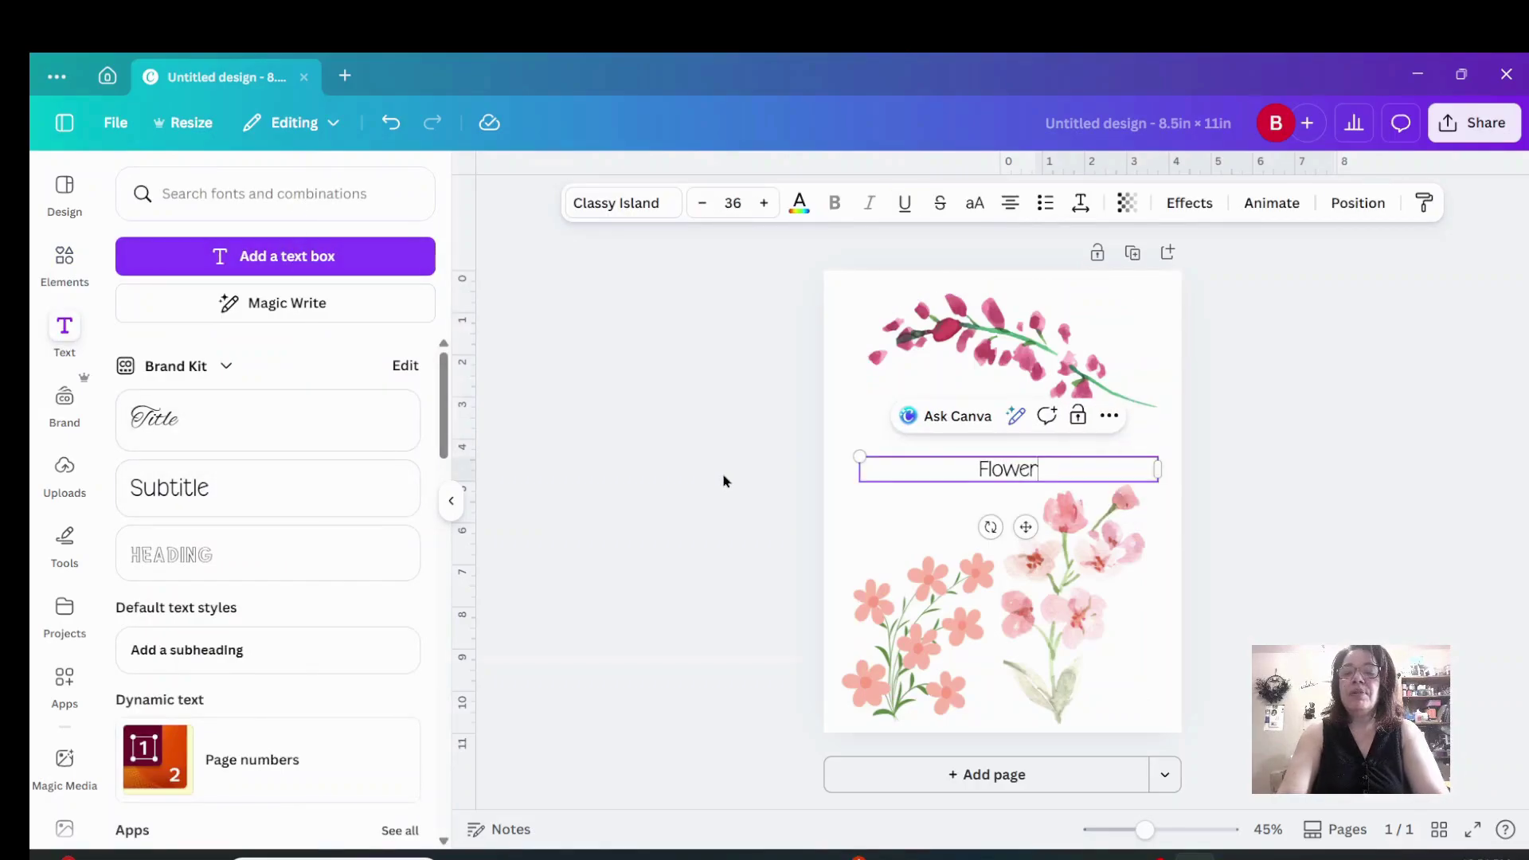
pyautogui.write('s in Bloom')
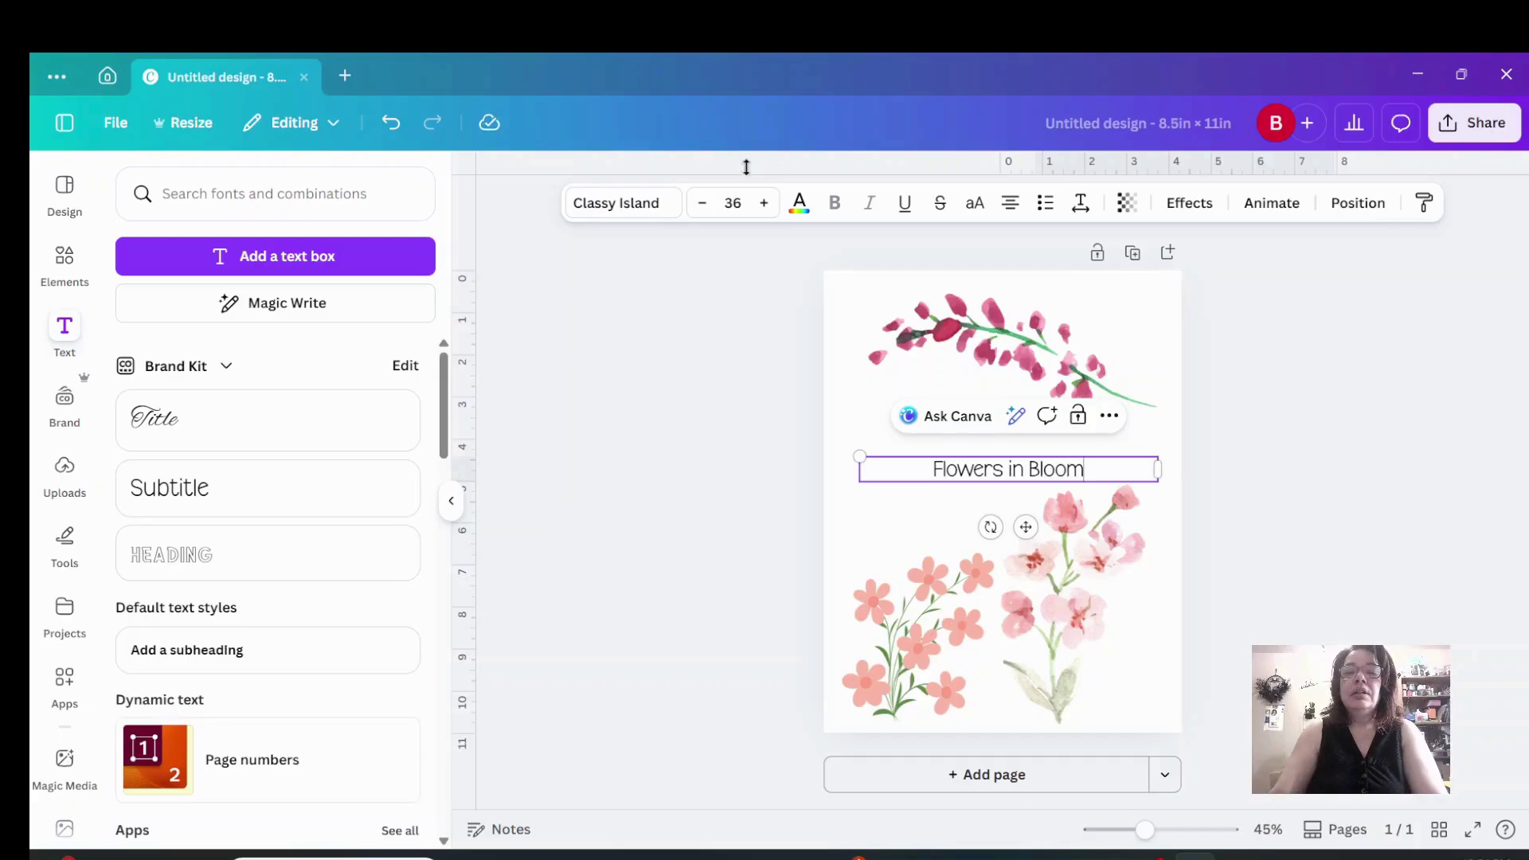
# Try font sizes 48 and 72 on the "Flowers in Bloom" text
pyautogui.click(701, 202)
pyautogui.click(729, 202)
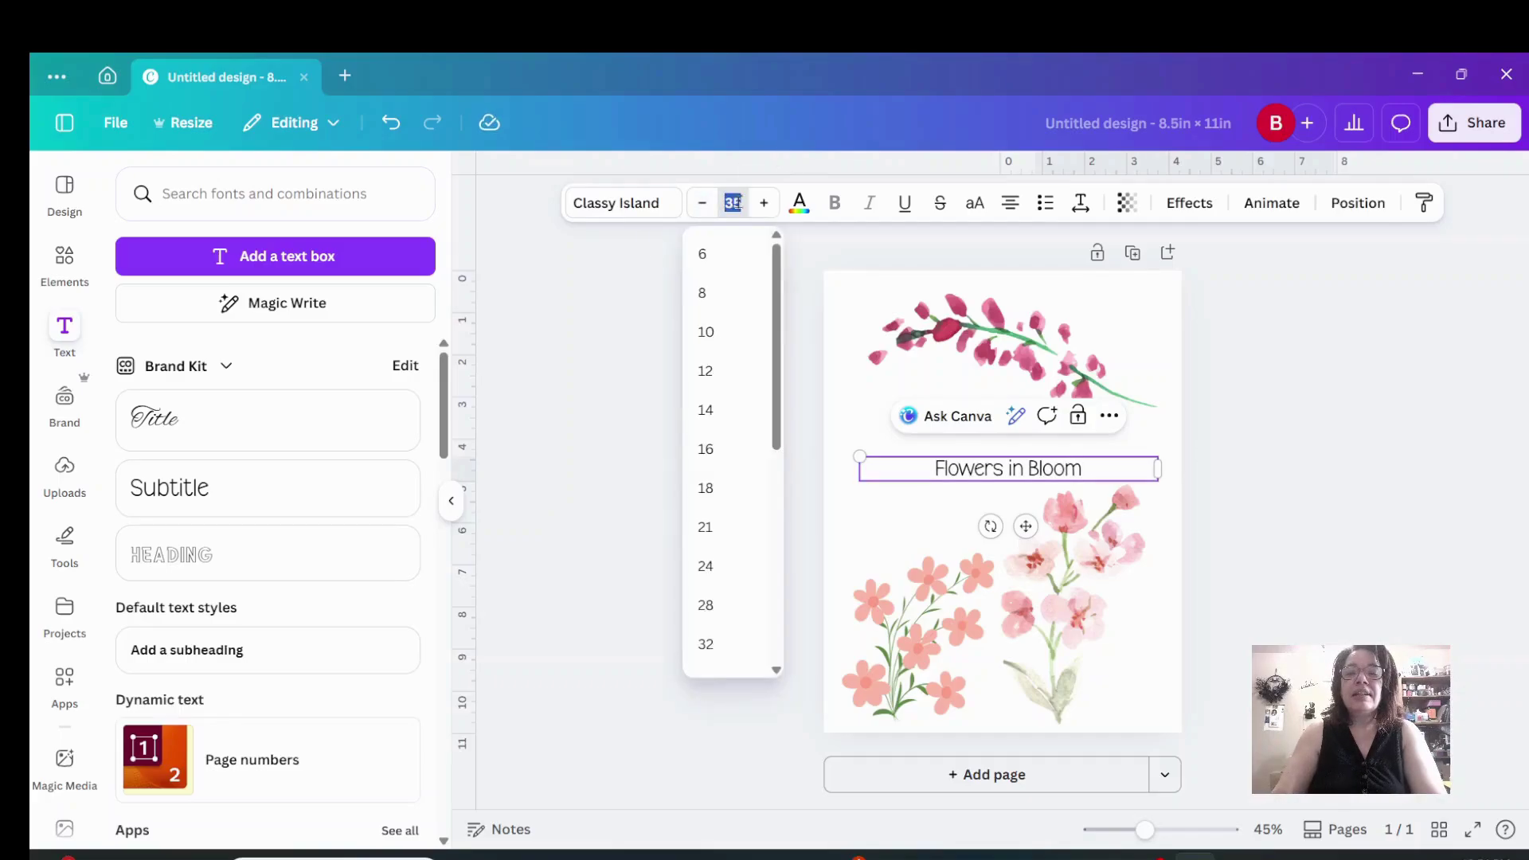
pyautogui.scroll(-3, 720, 573)
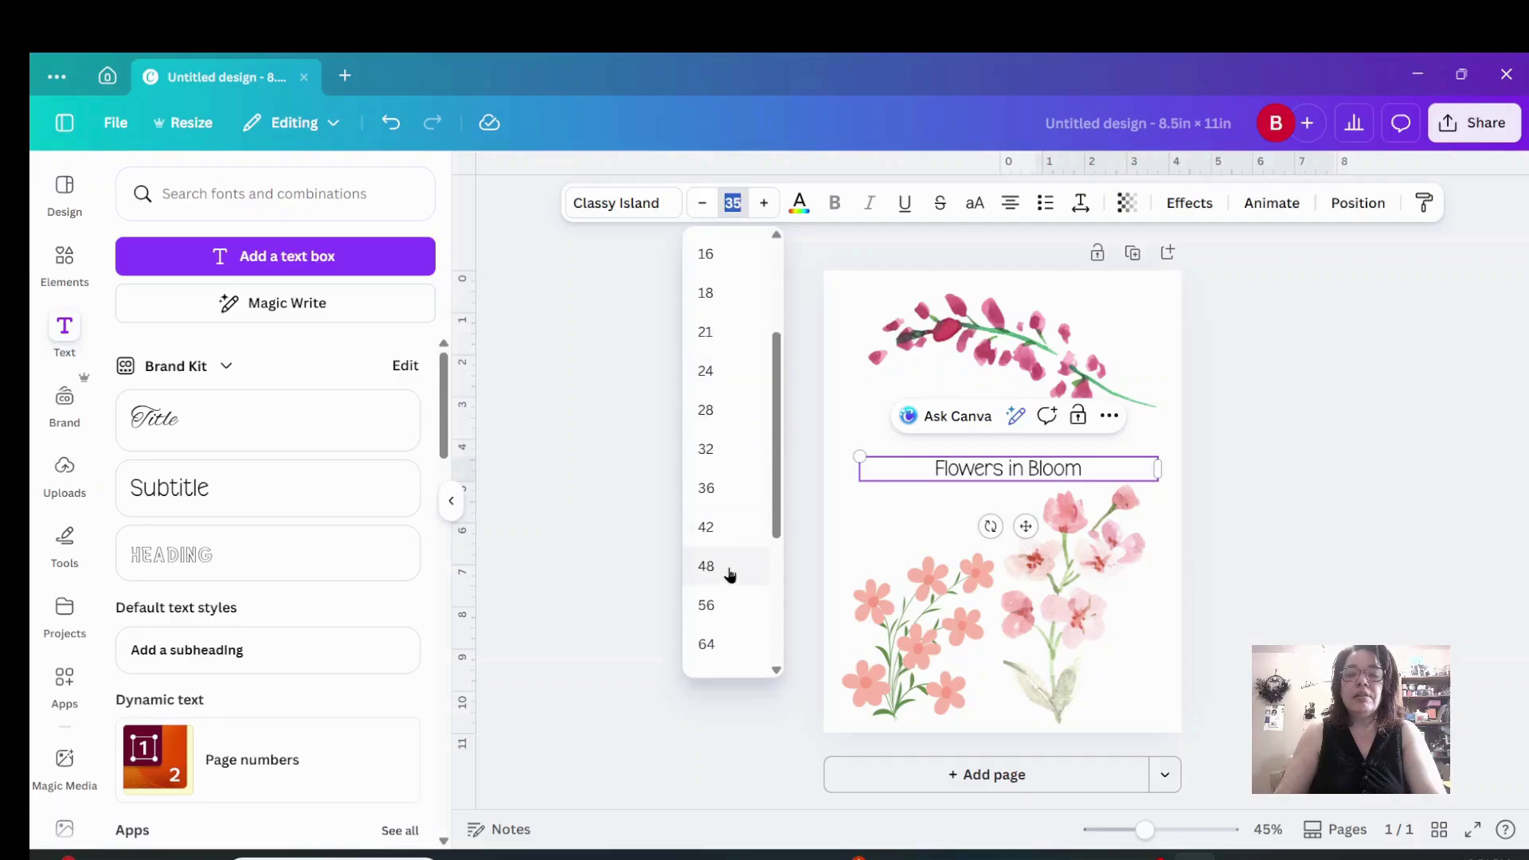
pyautogui.click(725, 567)
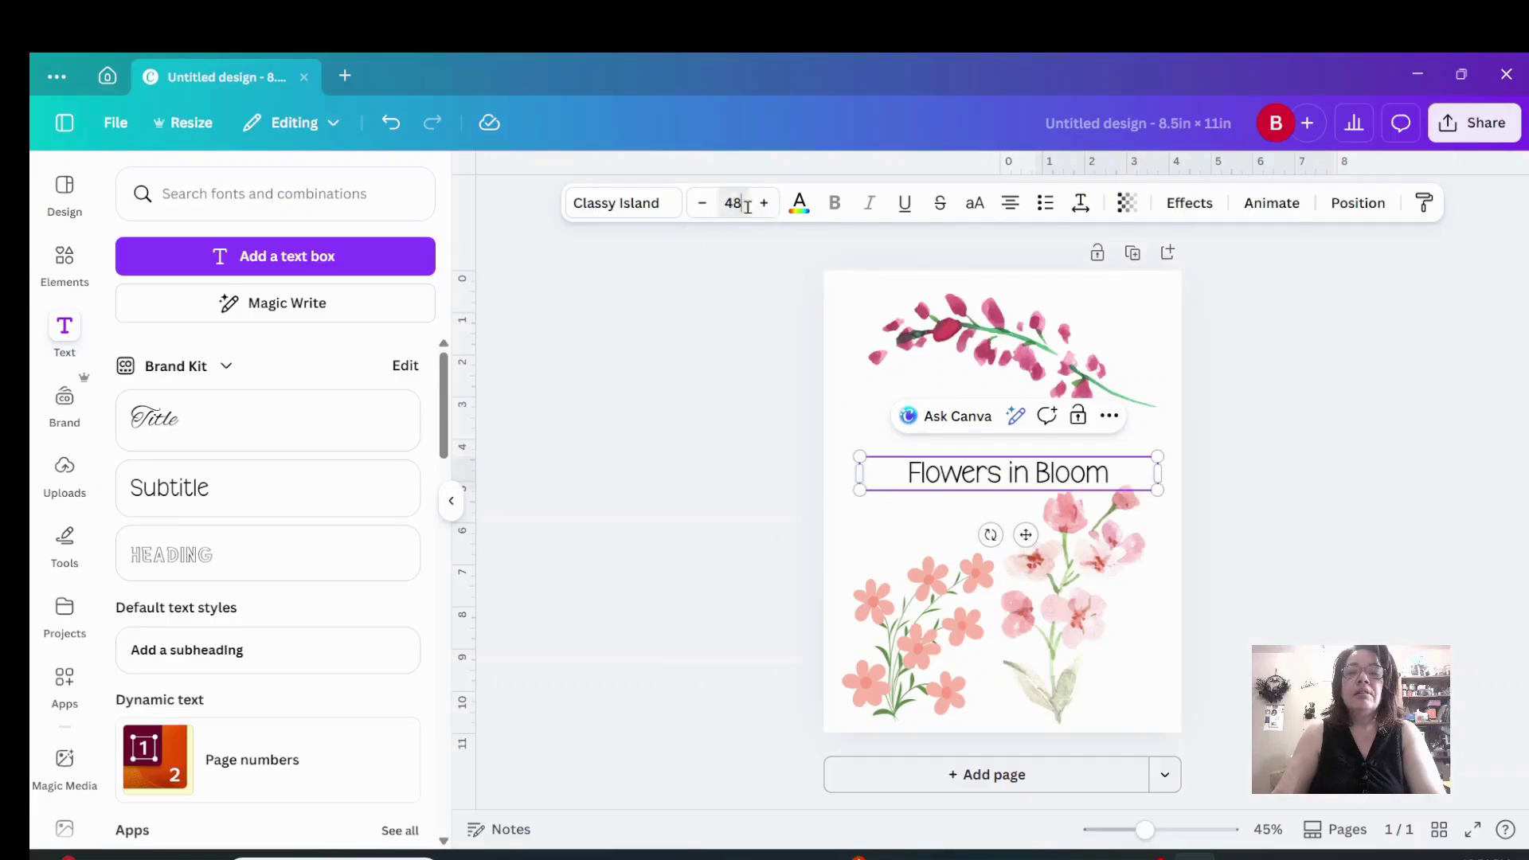
pyautogui.click(733, 203)
pyautogui.click(711, 567)
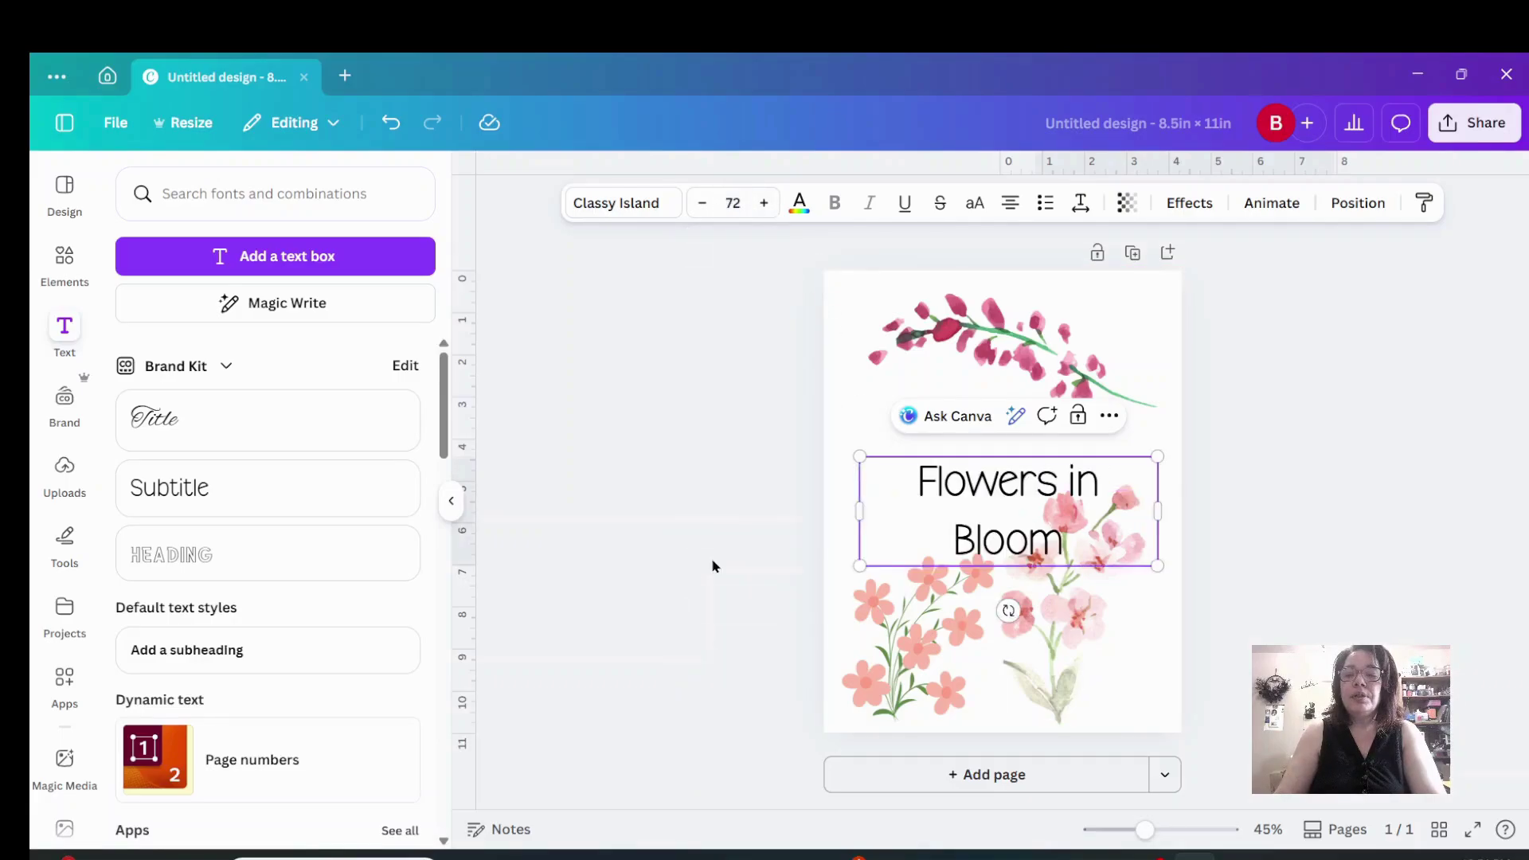
# Set the "Flowers in Bloom" text to font size 64 and move it up between the blossom branch and the lower flowers
pyautogui.moveTo(1055, 536); pyautogui.dragTo(1059, 482)
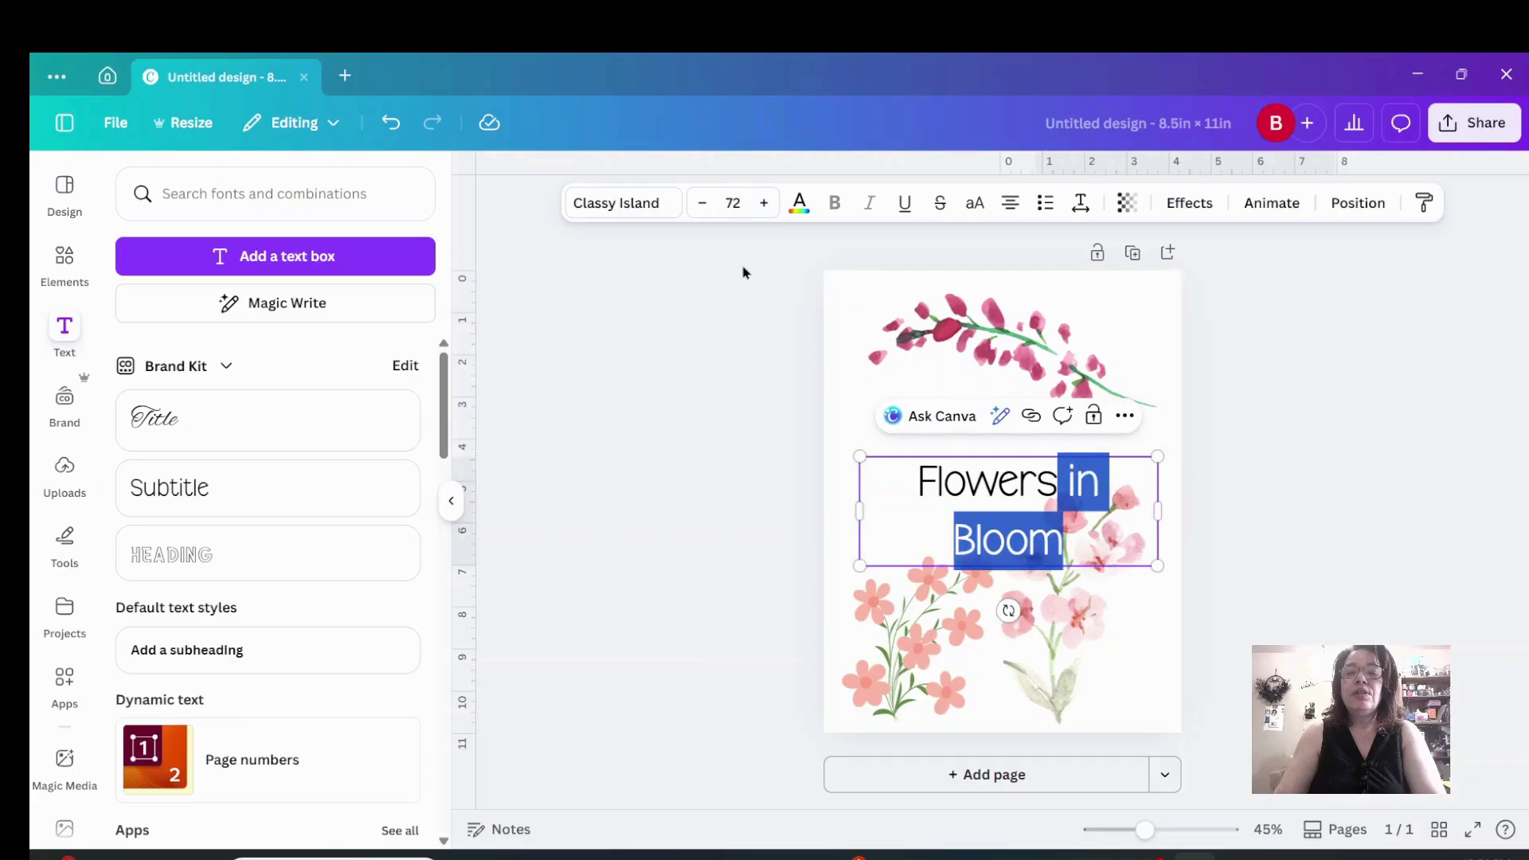
pyautogui.click(732, 208)
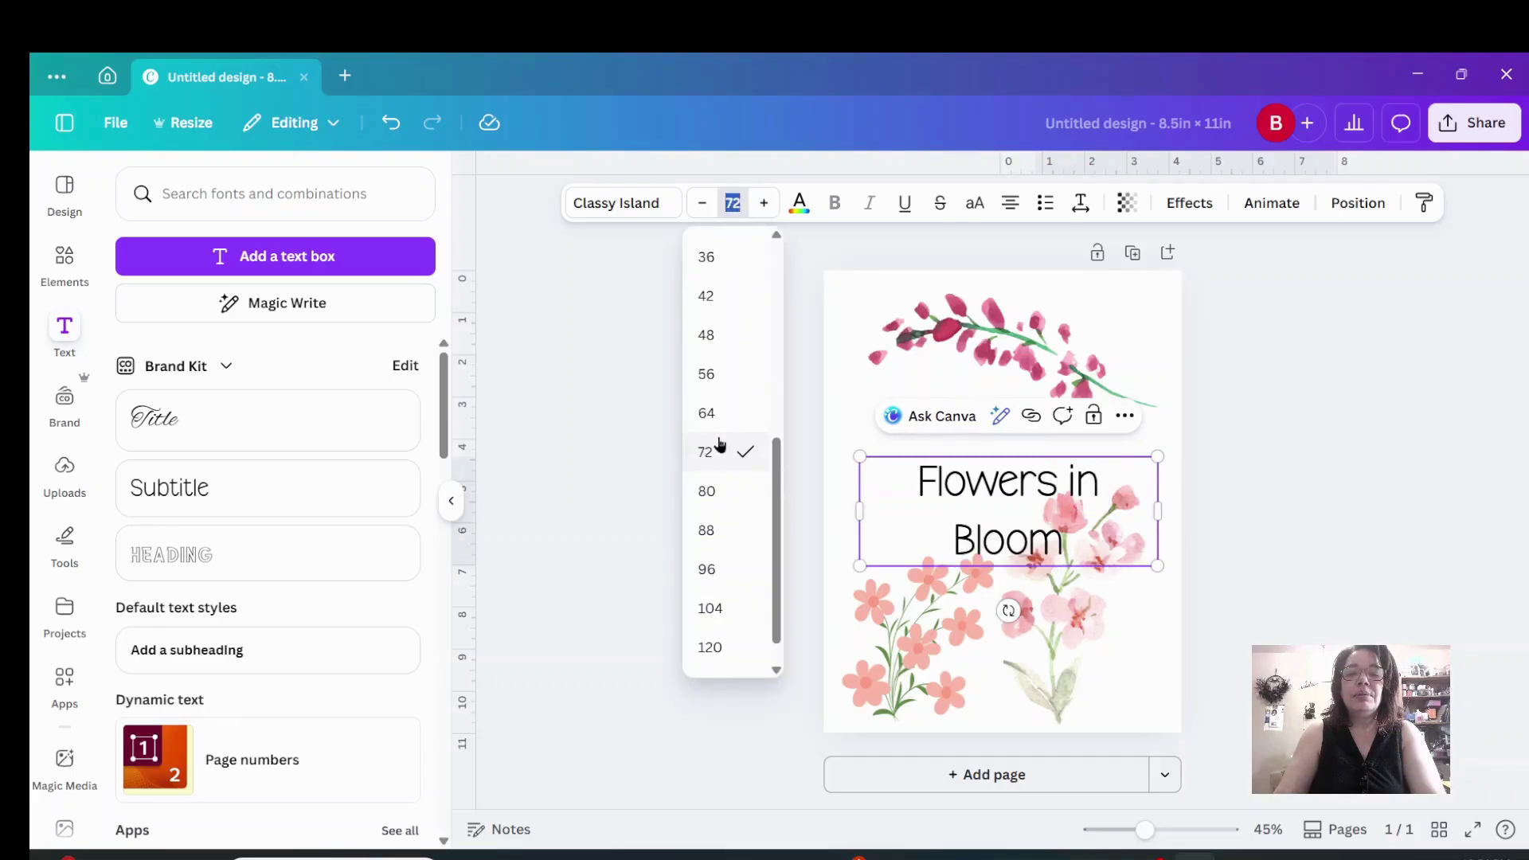
pyautogui.click(728, 412)
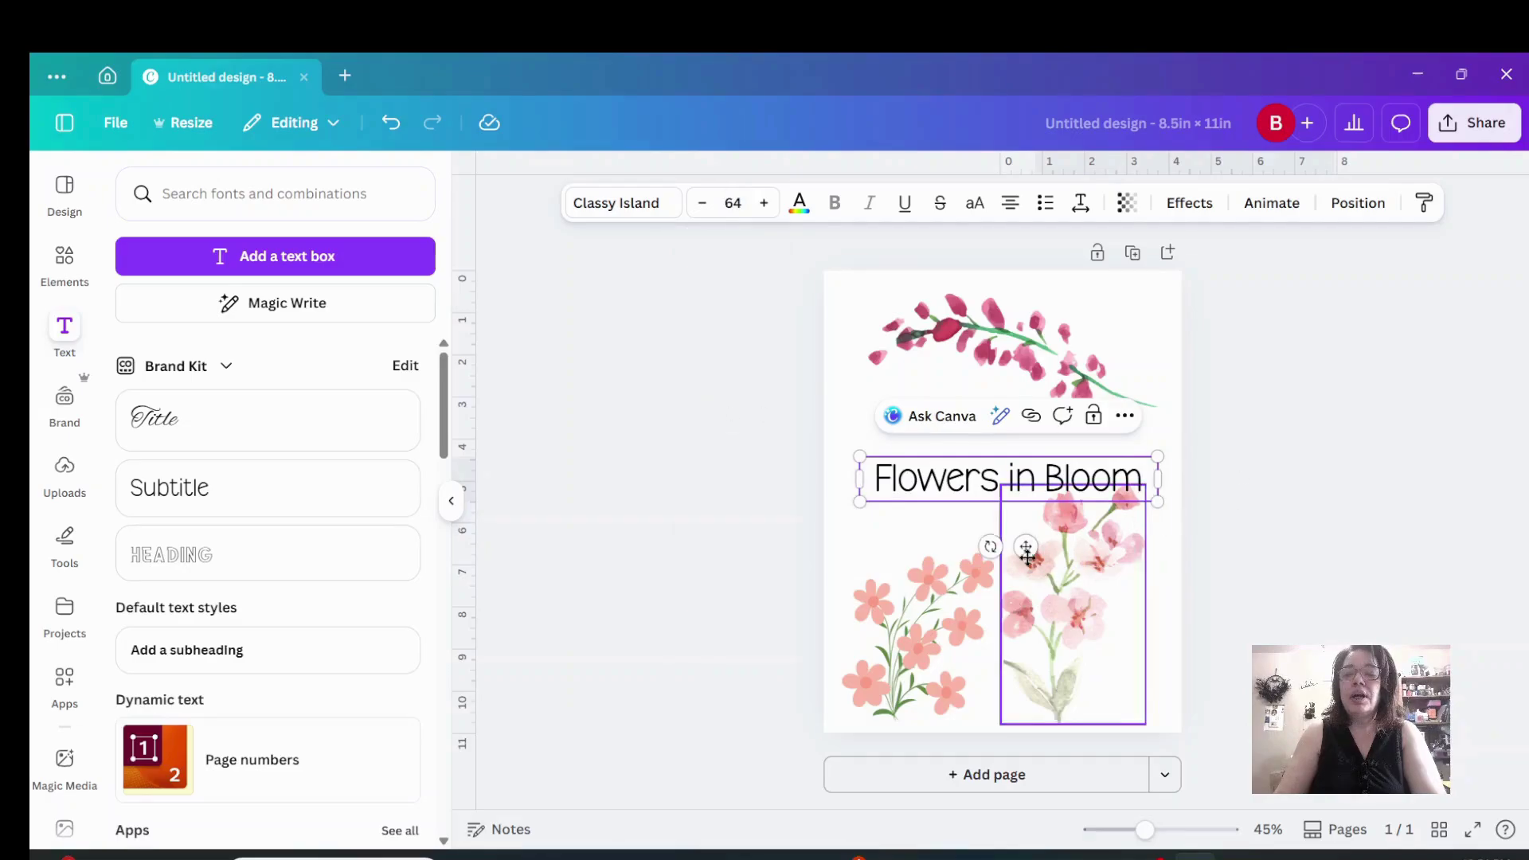
pyautogui.moveTo(1026, 546); pyautogui.dragTo(1021, 522)
pyautogui.click(915, 536)
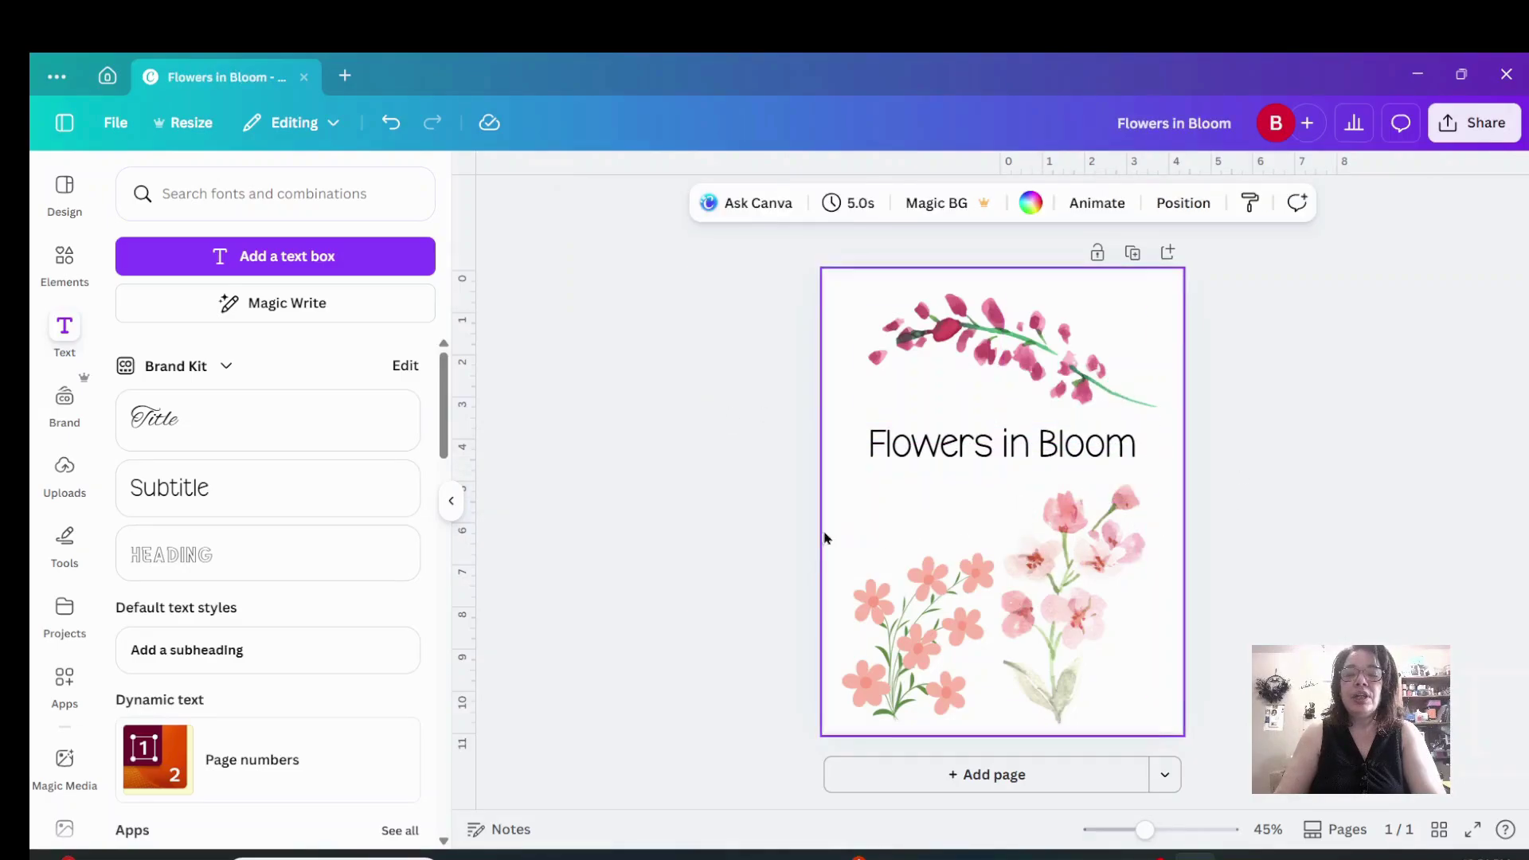
# Add the free pink and yellow flower bouquet, shrink it and place it under the word "Flowers", above the coral spray
pyautogui.click(70, 270)
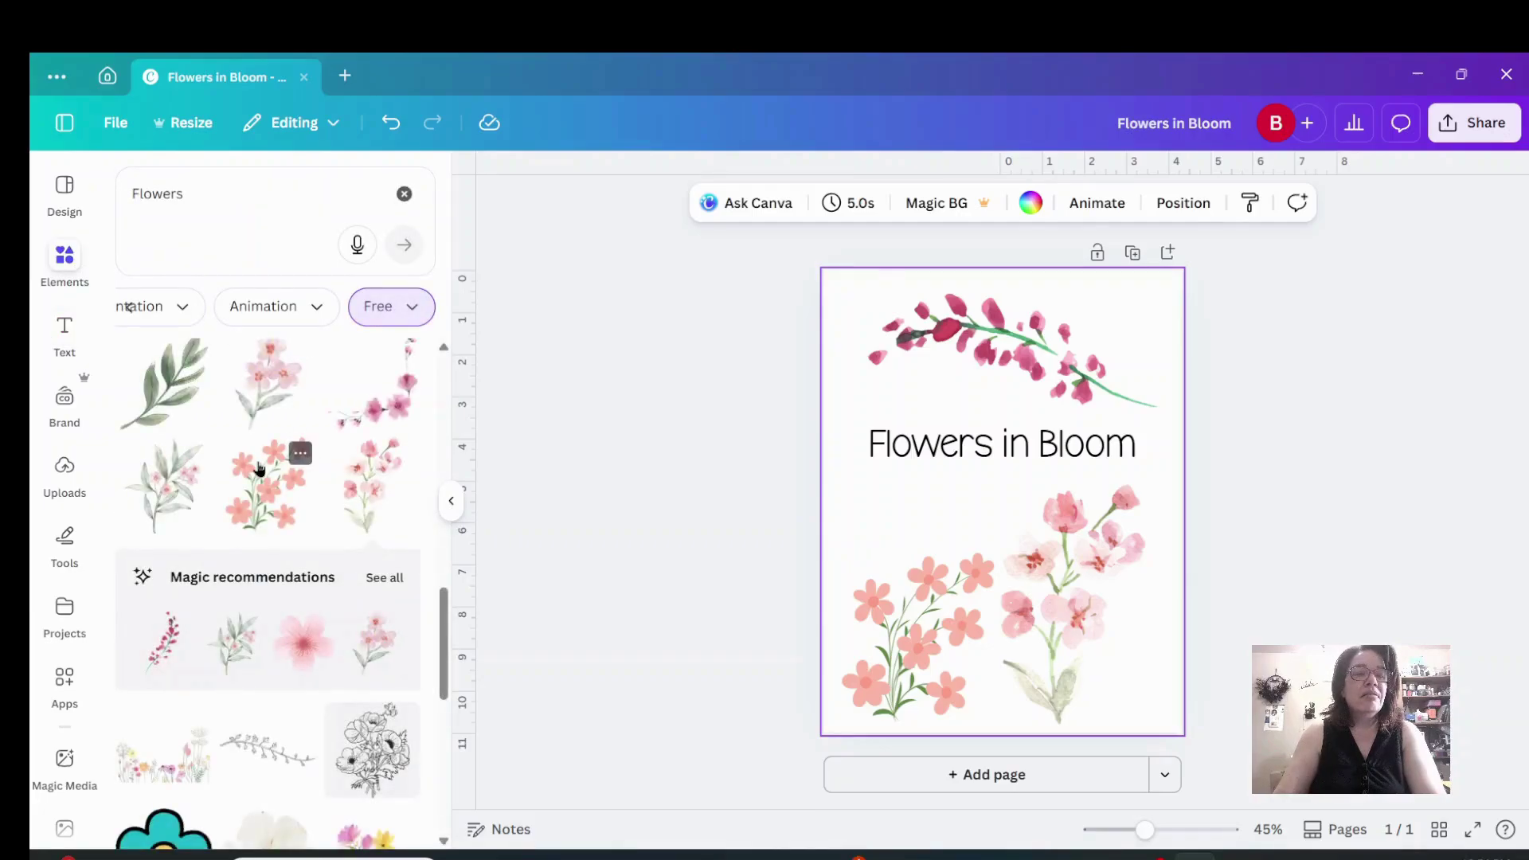
pyautogui.scroll(-5, 260, 469)
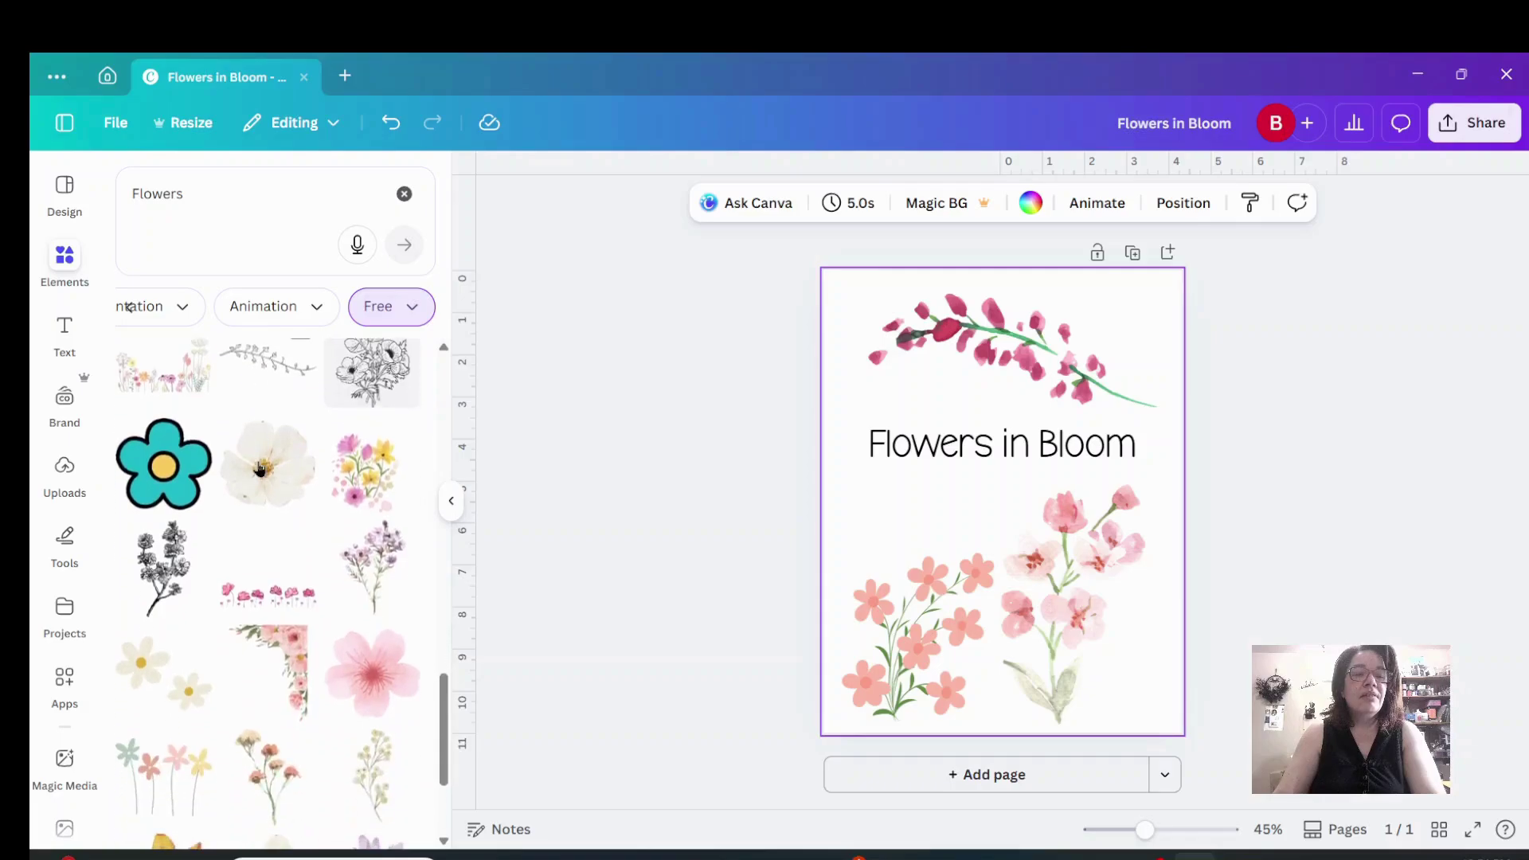
pyautogui.click(363, 470)
pyautogui.moveTo(1144, 334); pyautogui.dragTo(993, 512)
pyautogui.moveTo(895, 627); pyautogui.dragTo(885, 522)
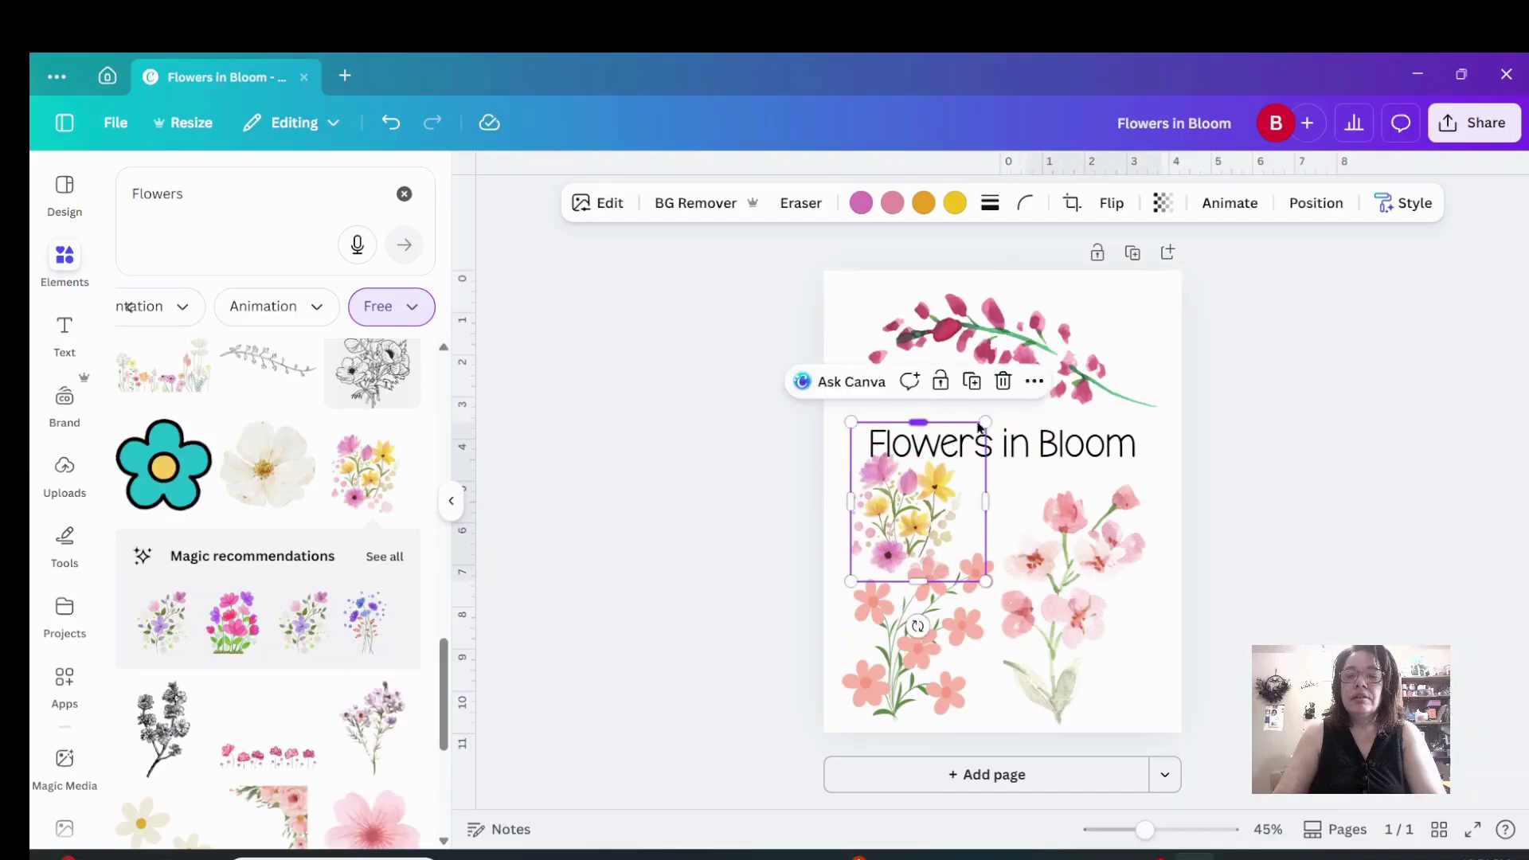
pyautogui.moveTo(986, 422); pyautogui.dragTo(962, 450)
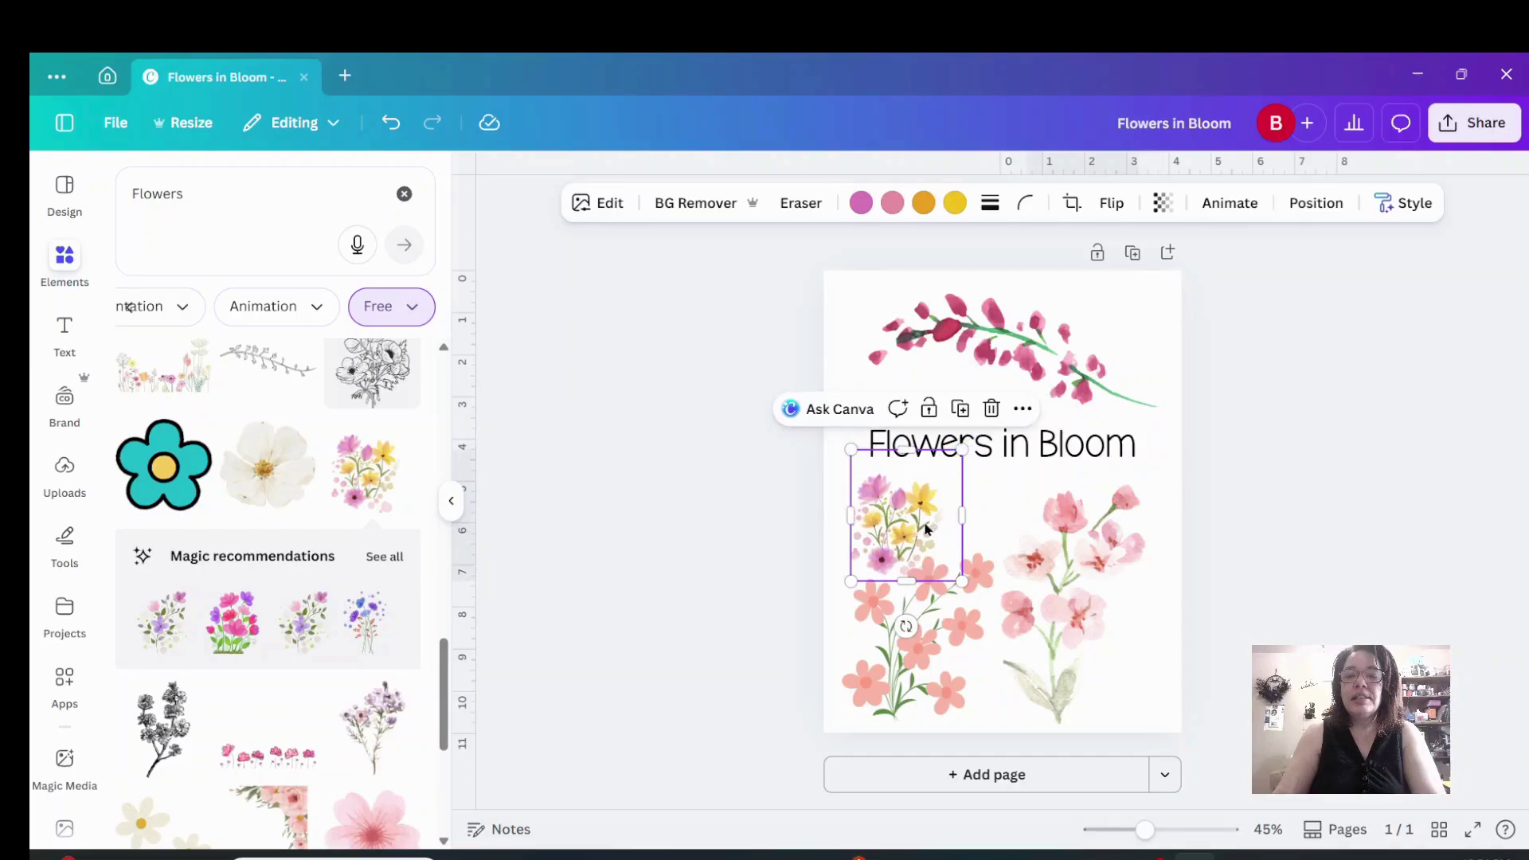
pyautogui.moveTo(926, 519); pyautogui.dragTo(929, 504)
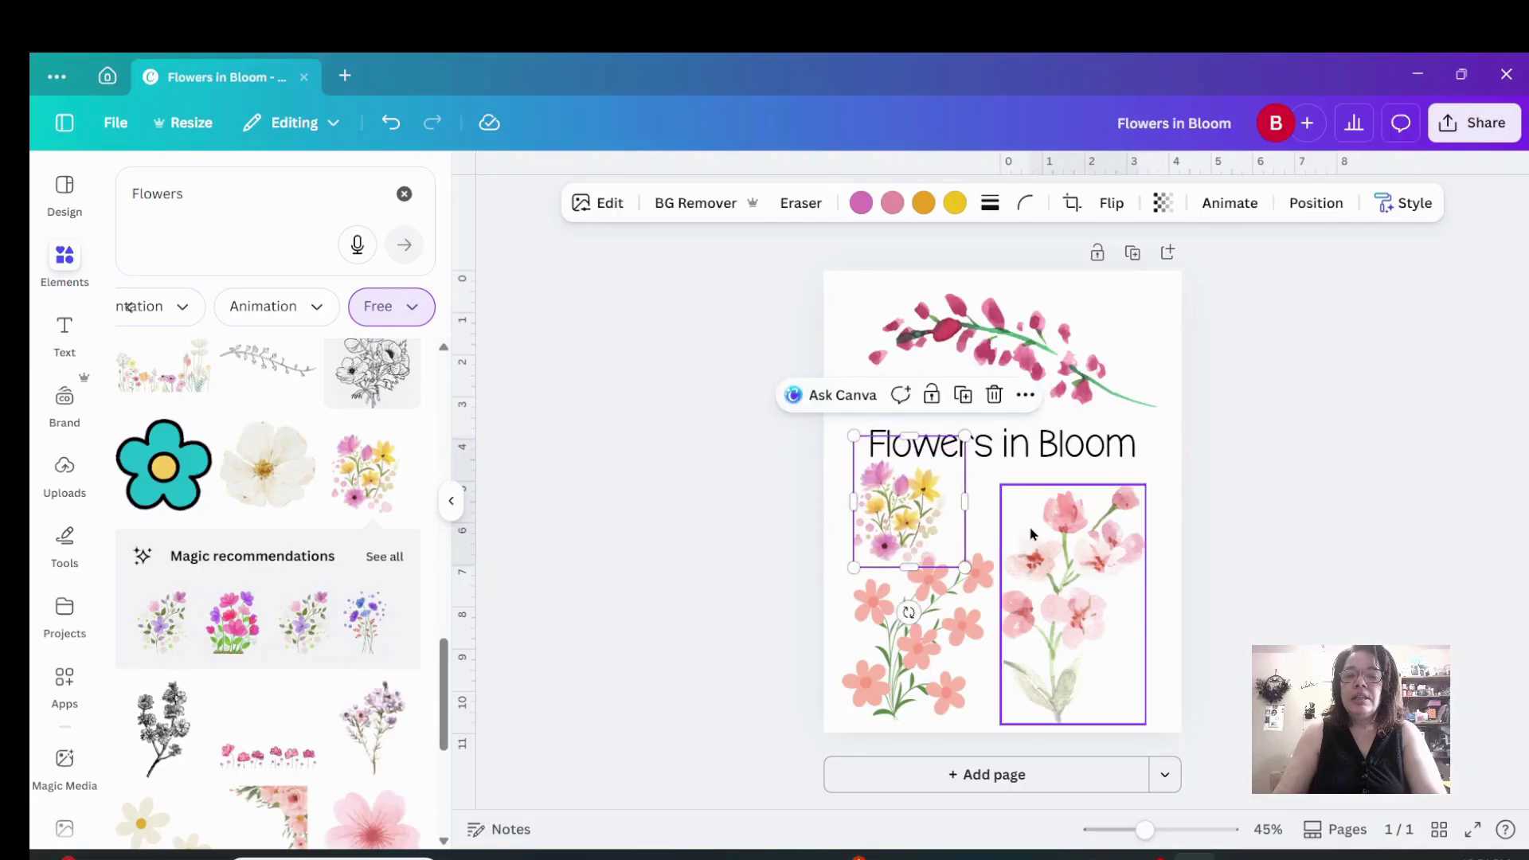
pyautogui.click(1229, 383)
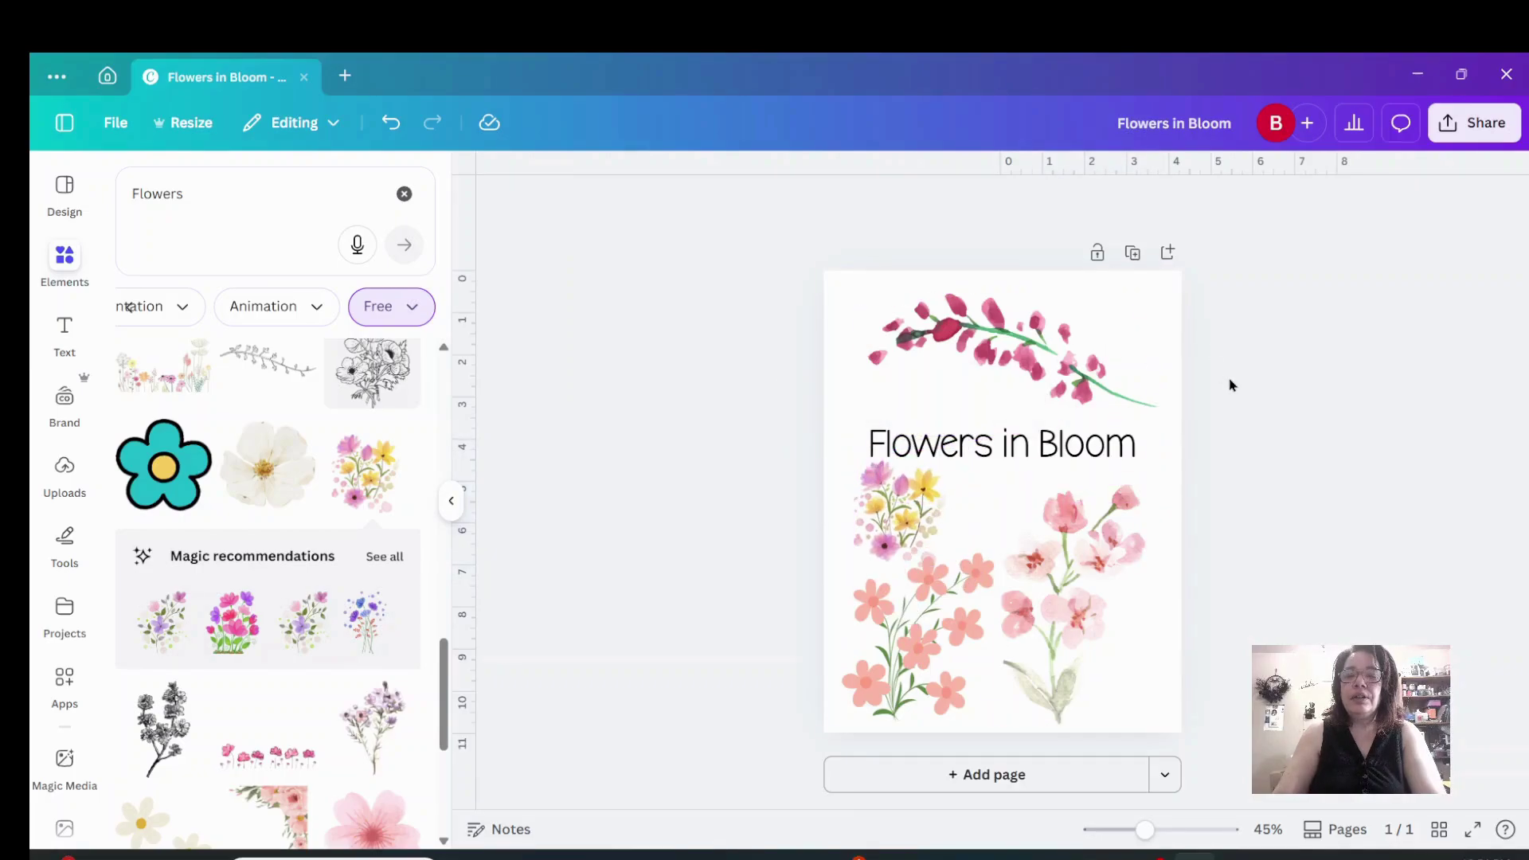
# Duplicate the small bouquet, place the copy beside the original, and nudge the "Flowers in Bloom" text slightly up
pyautogui.click(920, 518)
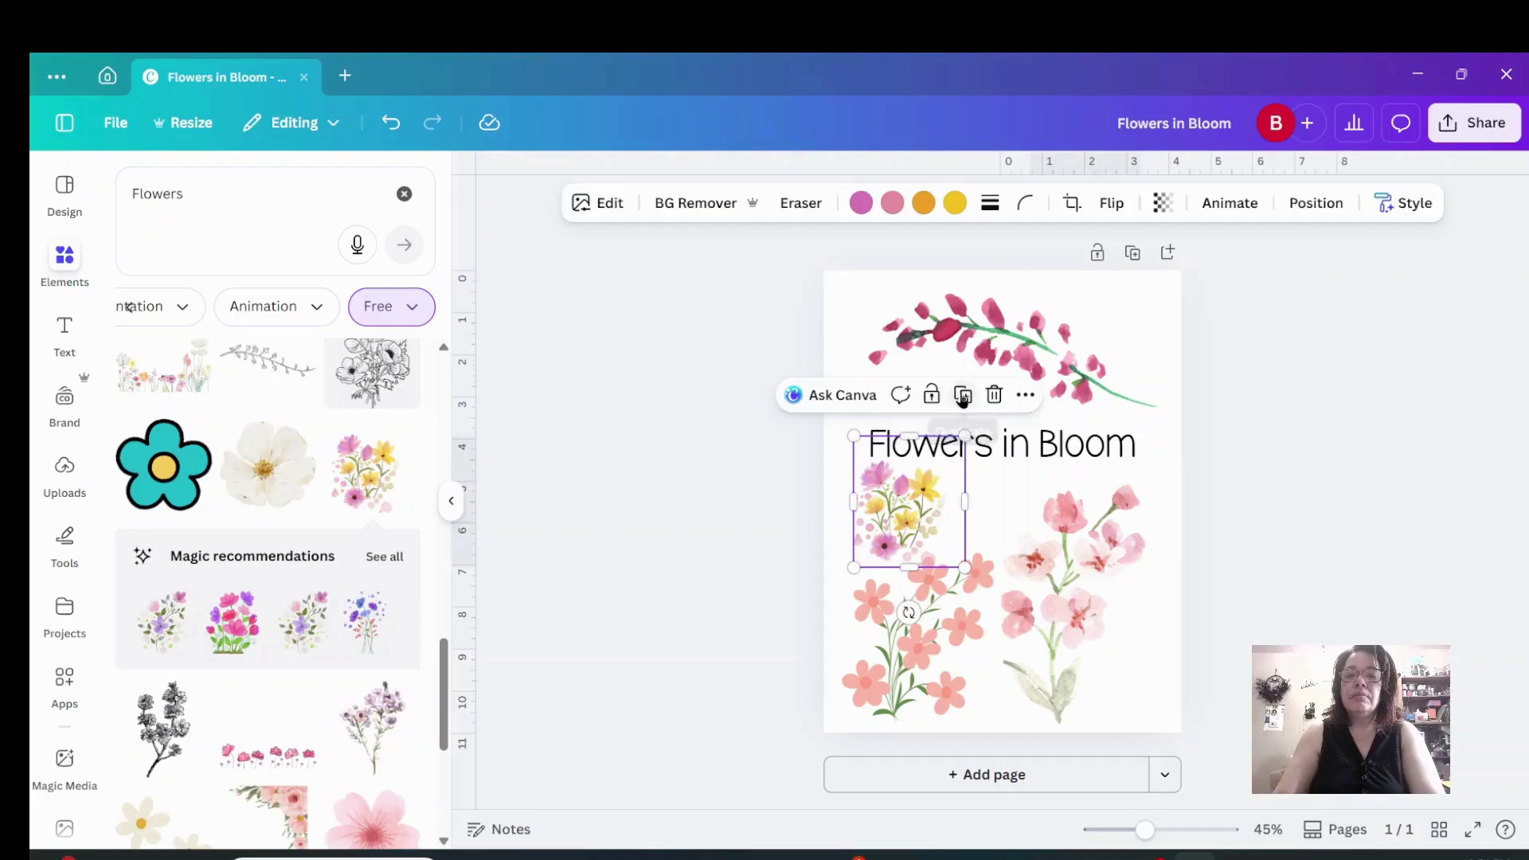
pyautogui.moveTo(920, 518); pyautogui.dragTo(988, 505)
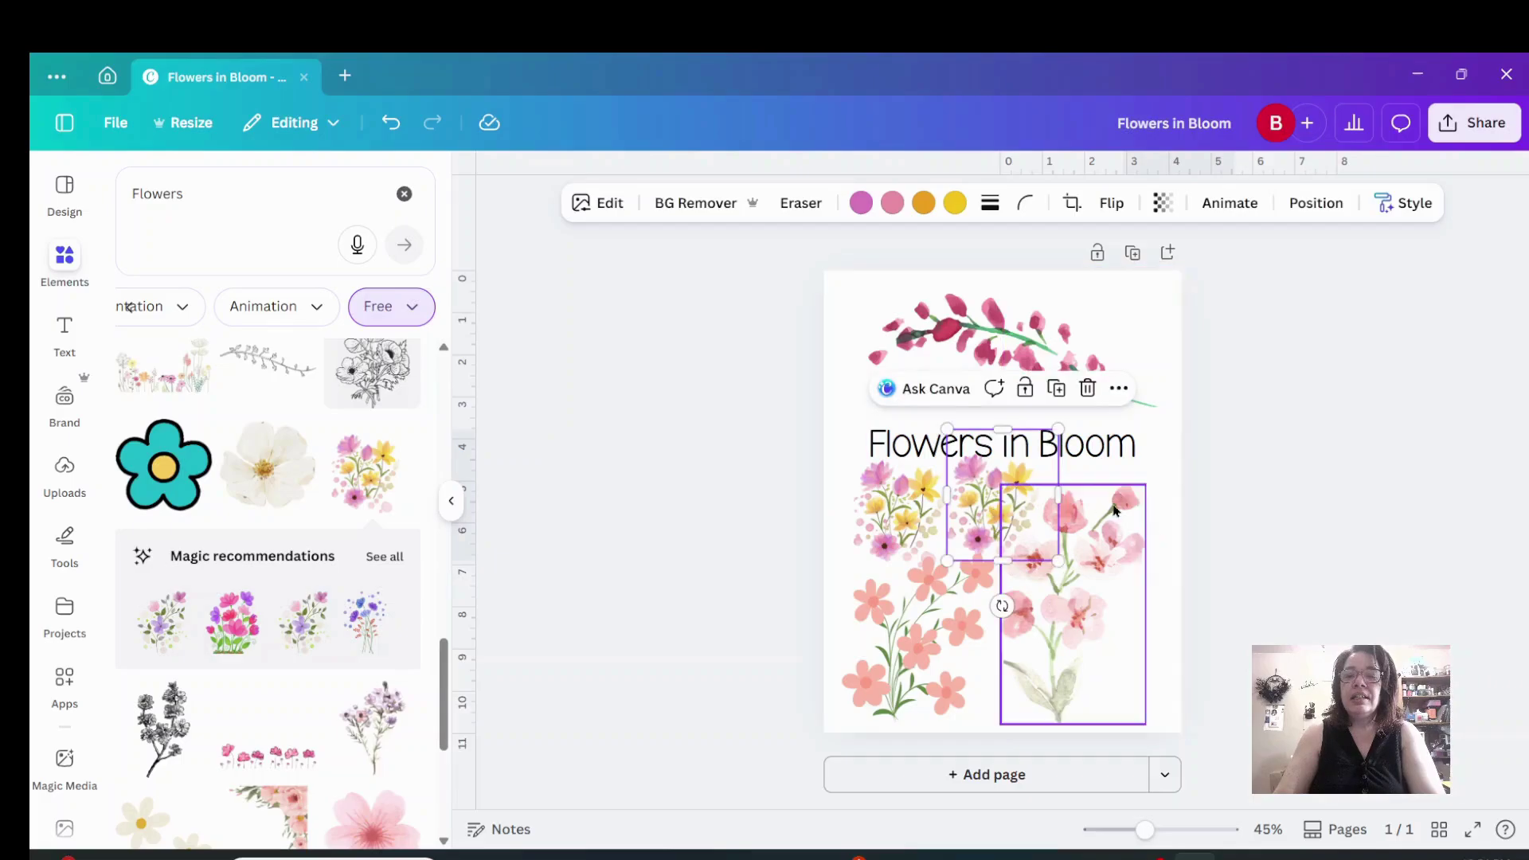
pyautogui.click(1292, 443)
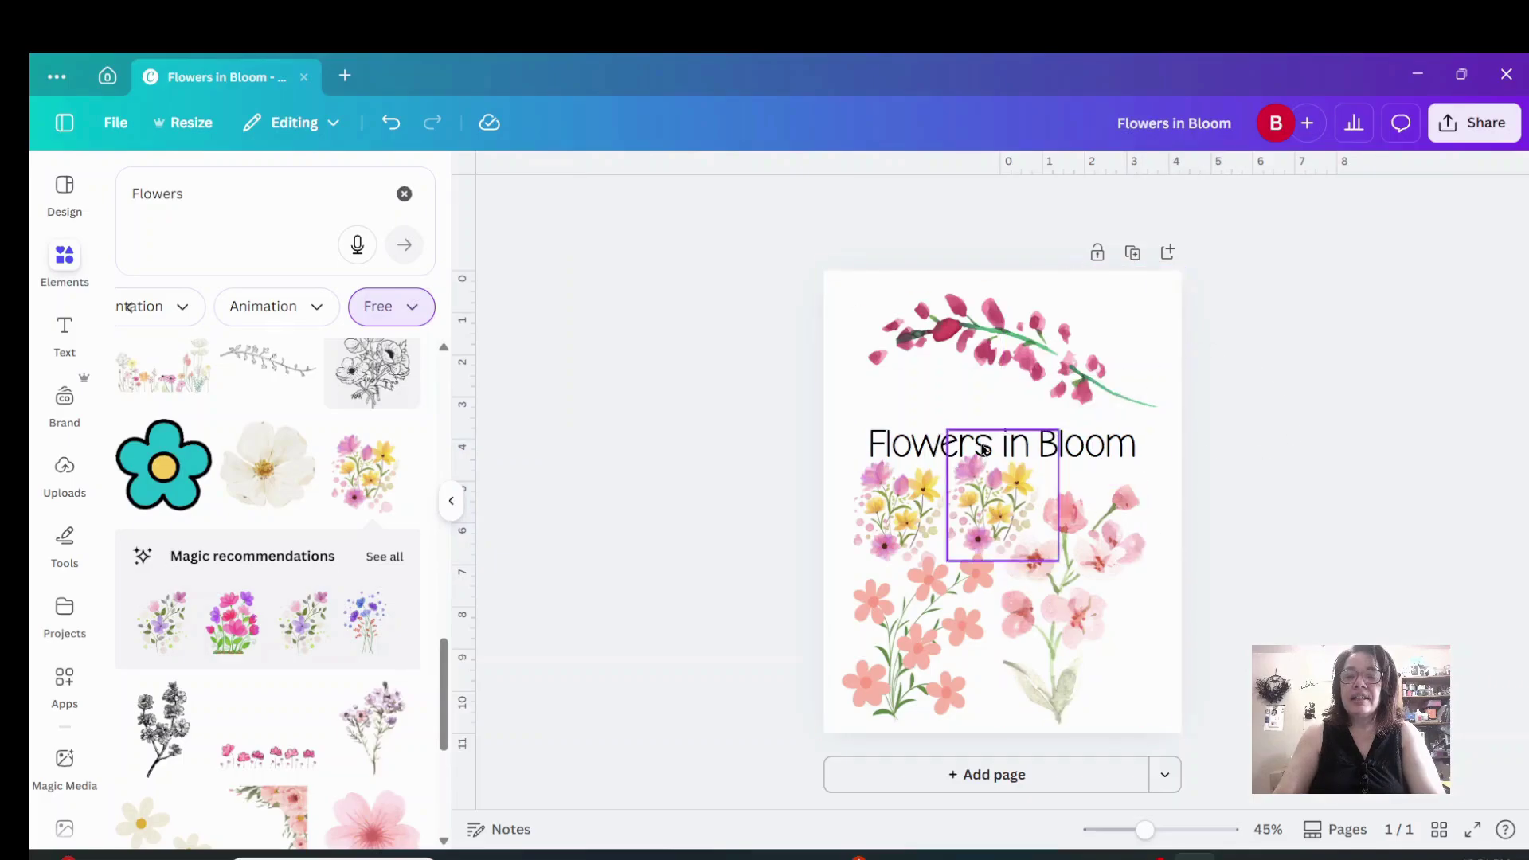
pyautogui.moveTo(1064, 448); pyautogui.dragTo(1128, 440)
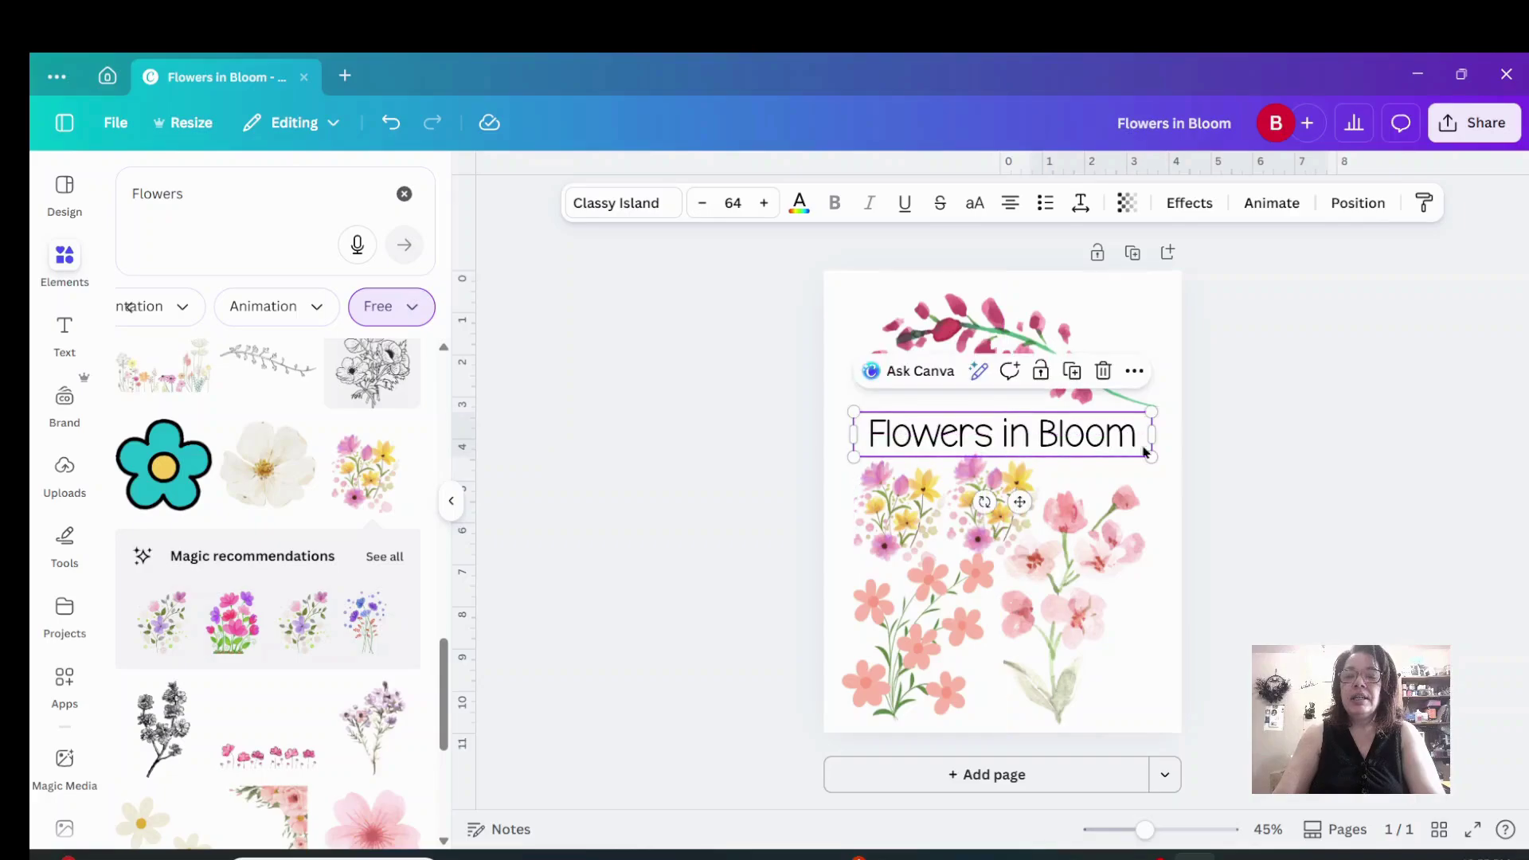
pyautogui.click(1267, 502)
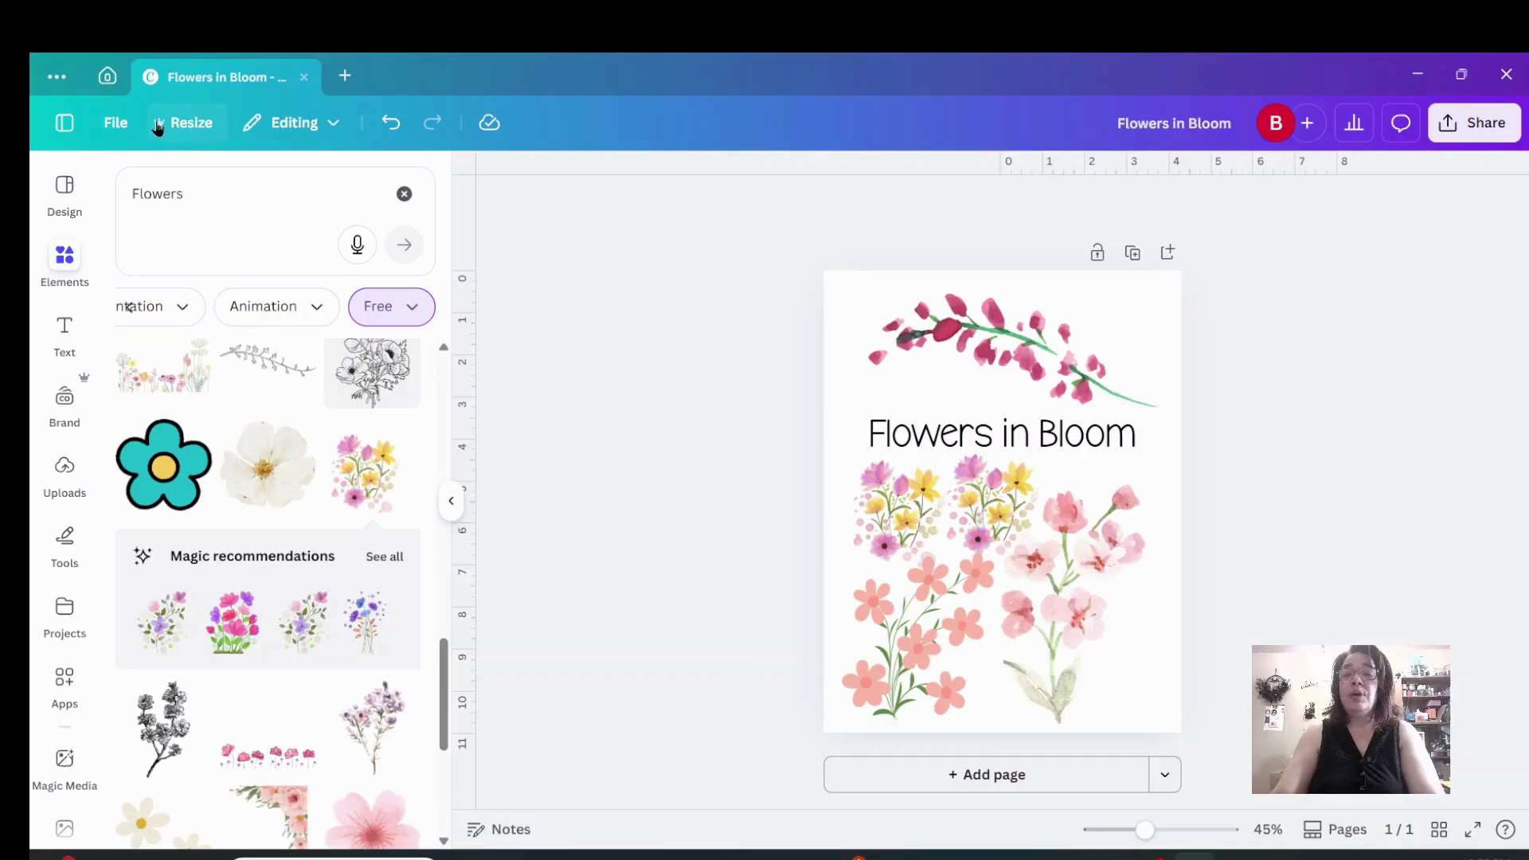
# Resize this design to the saved 4 × 6 in custom size
pyautogui.click(200, 133)
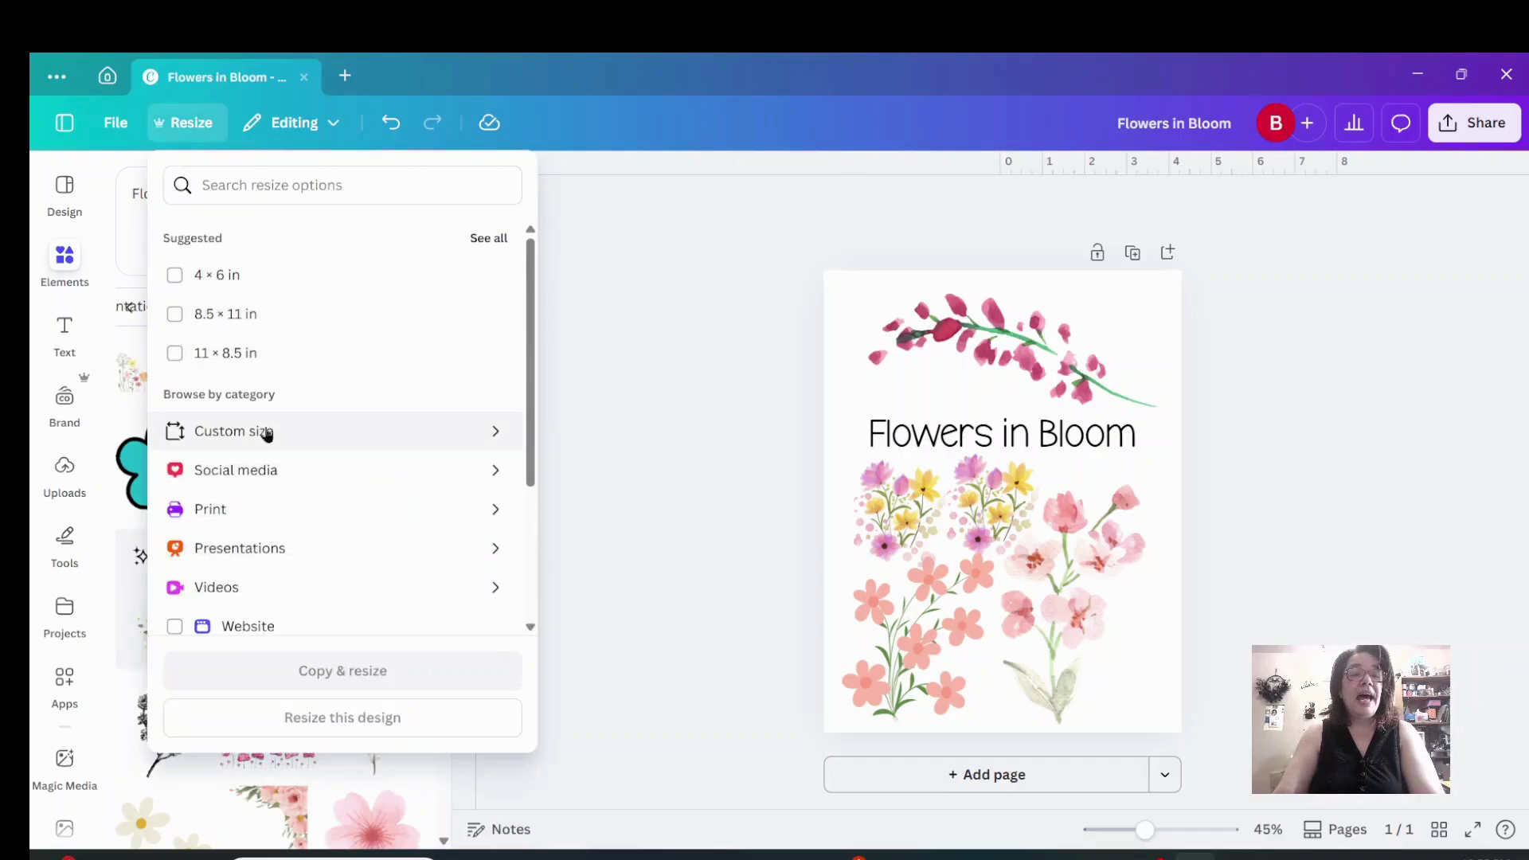
pyautogui.click(267, 434)
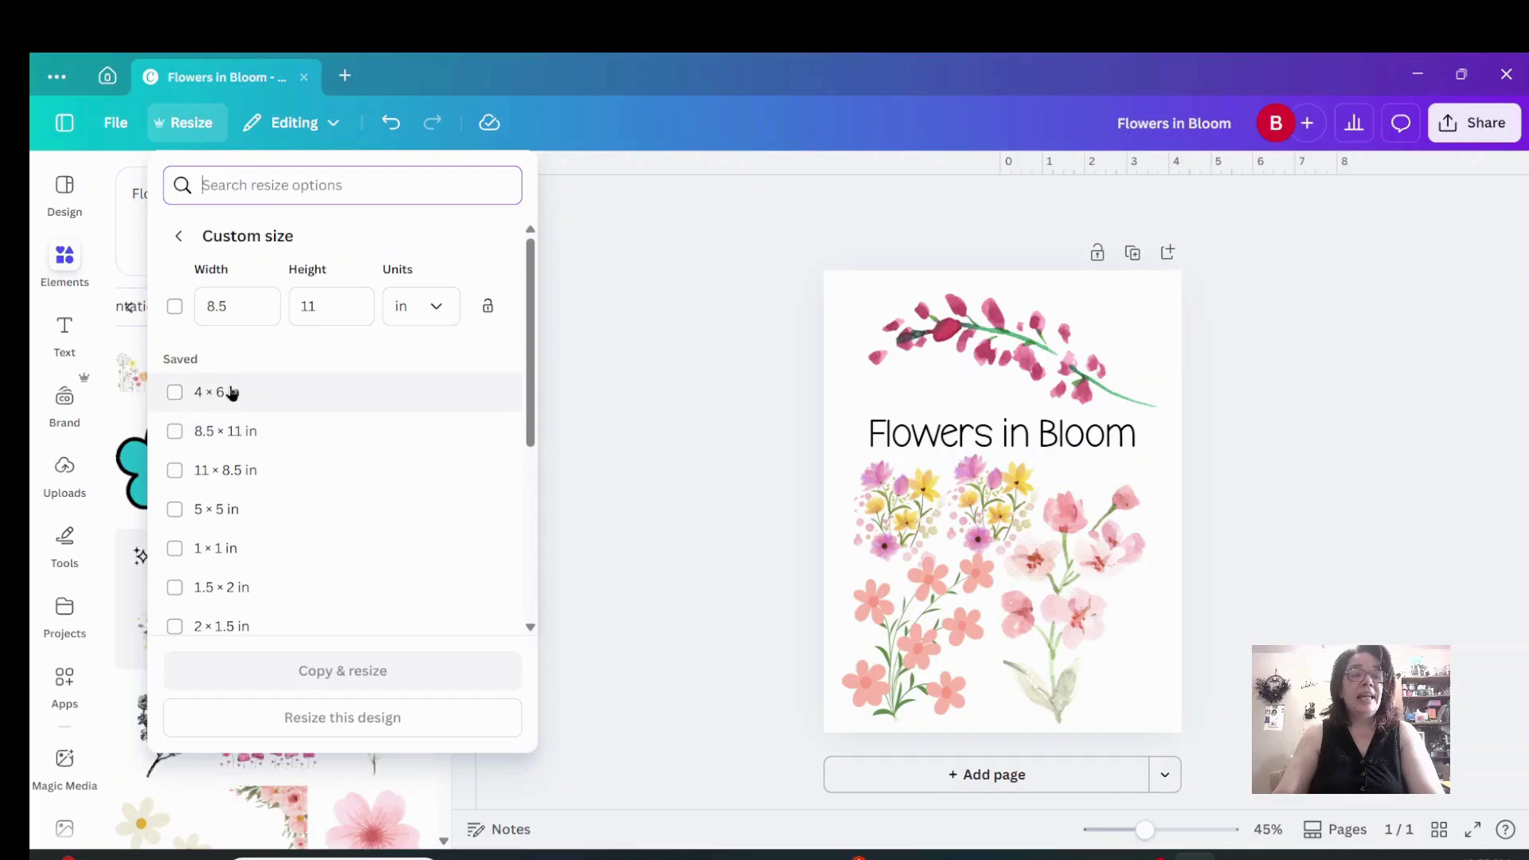
pyautogui.click(175, 393)
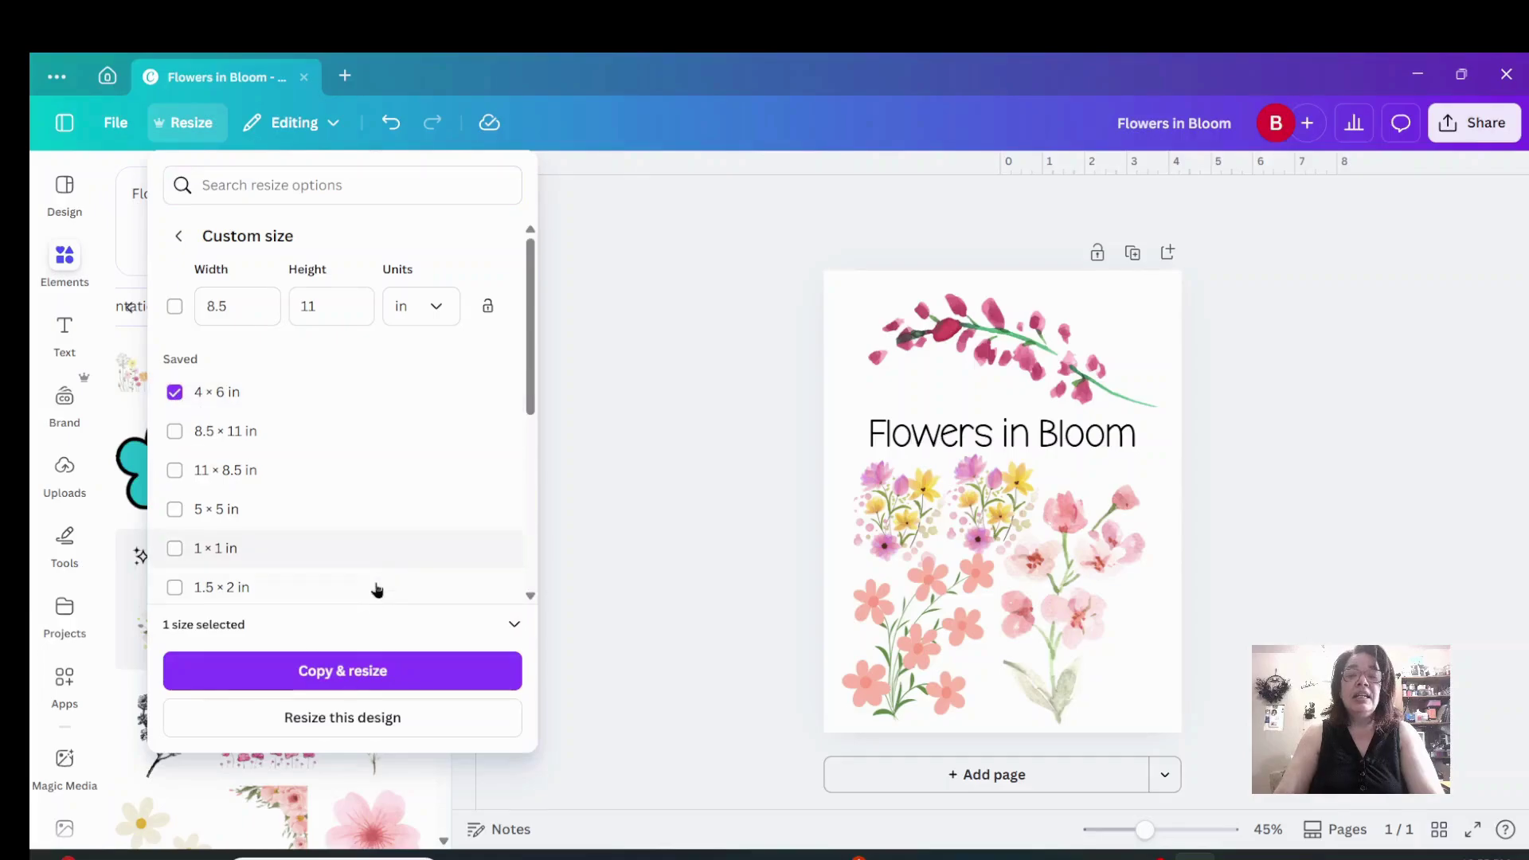
pyautogui.click(336, 719)
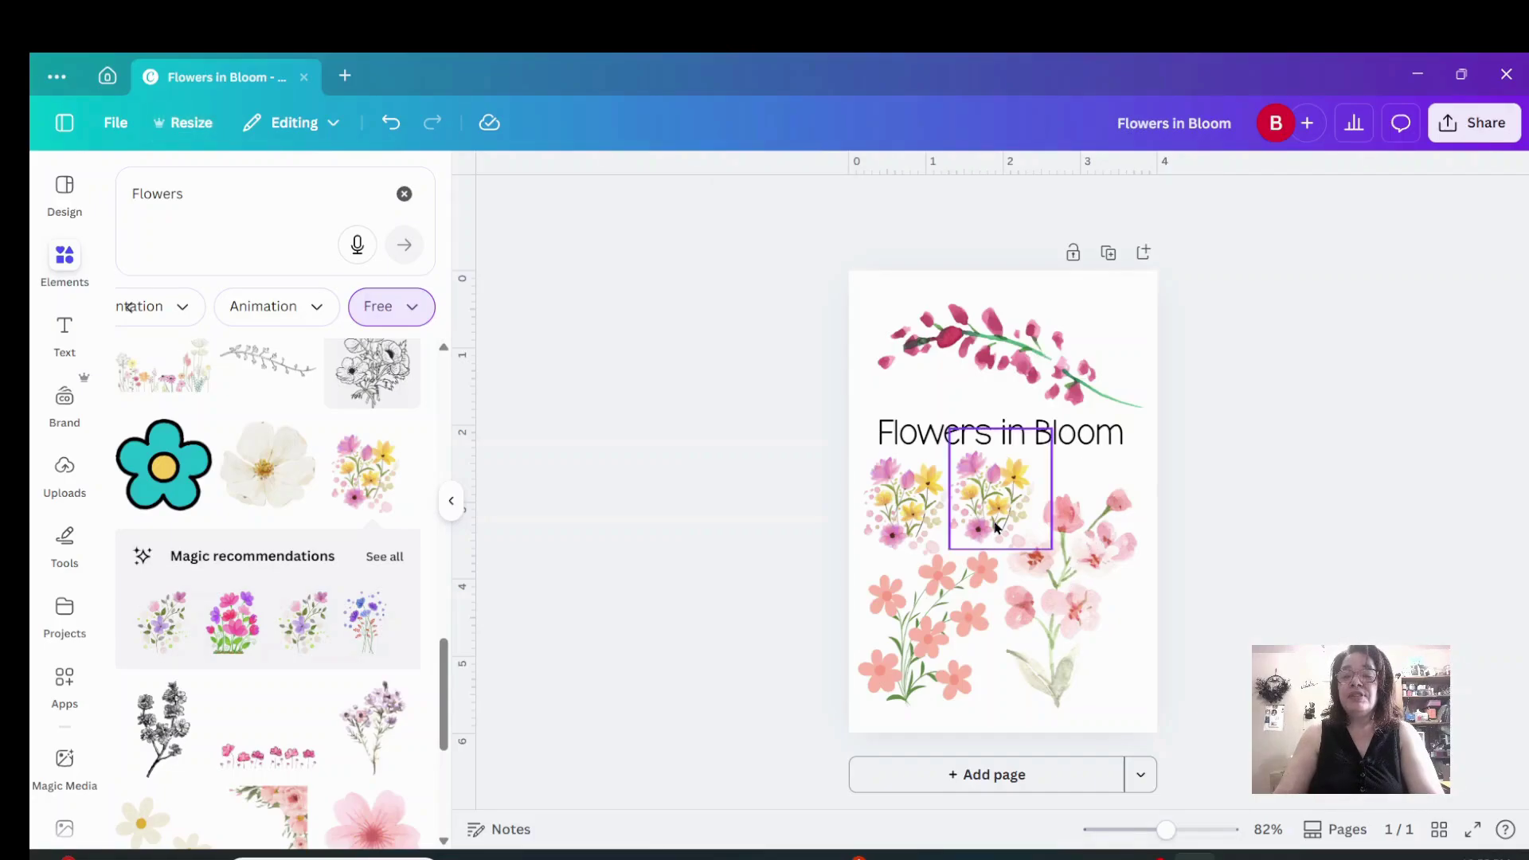
# Shift the duplicated bouquet slightly away from the first one, and select the coral flower spray
pyautogui.moveTo(998, 508); pyautogui.dragTo(1007, 512)
pyautogui.click(926, 633)
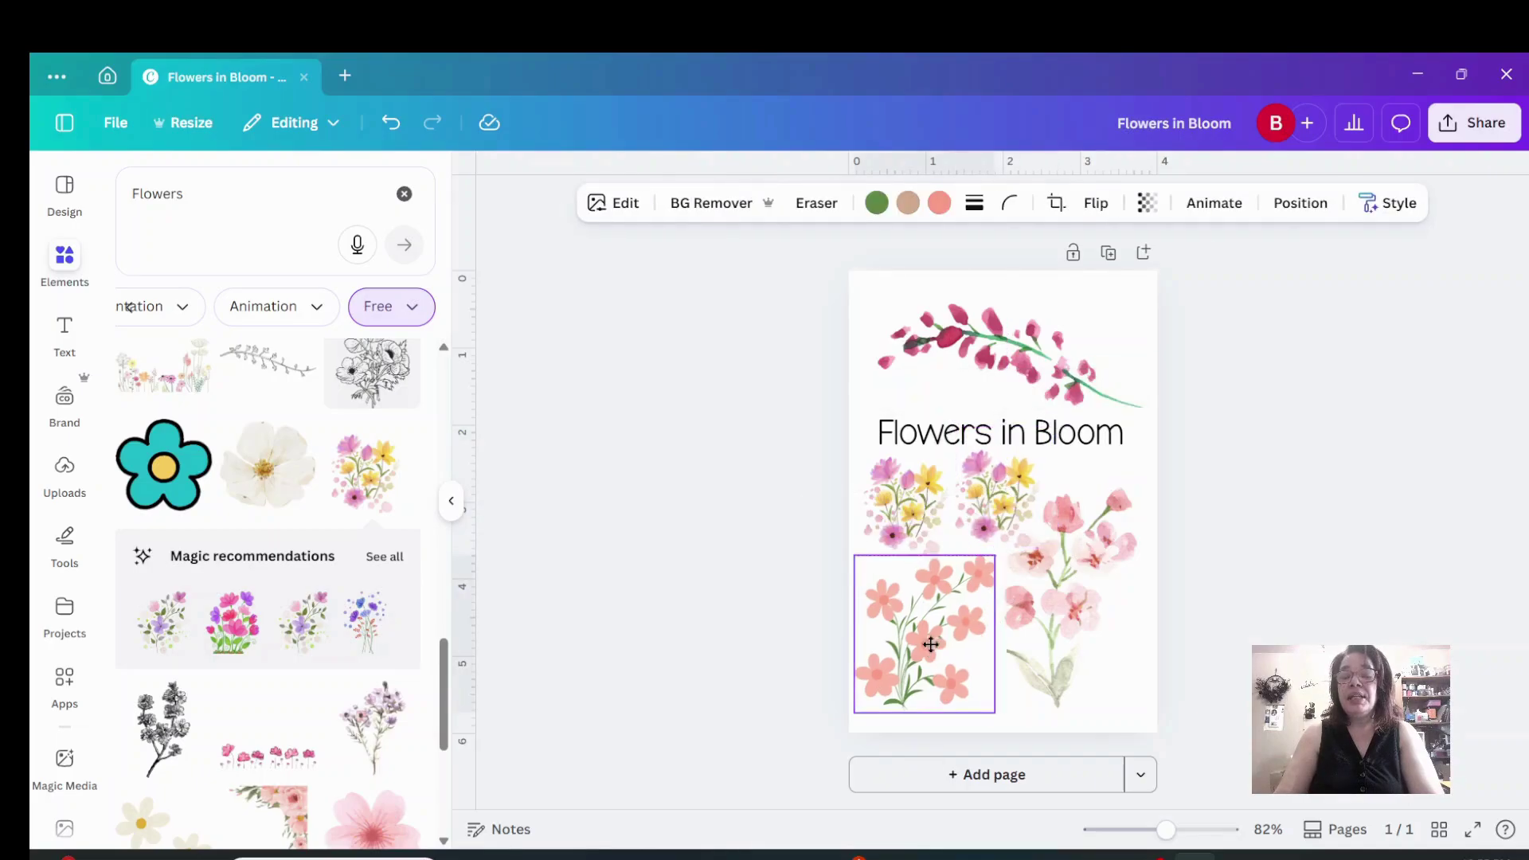
pyautogui.click(930, 644)
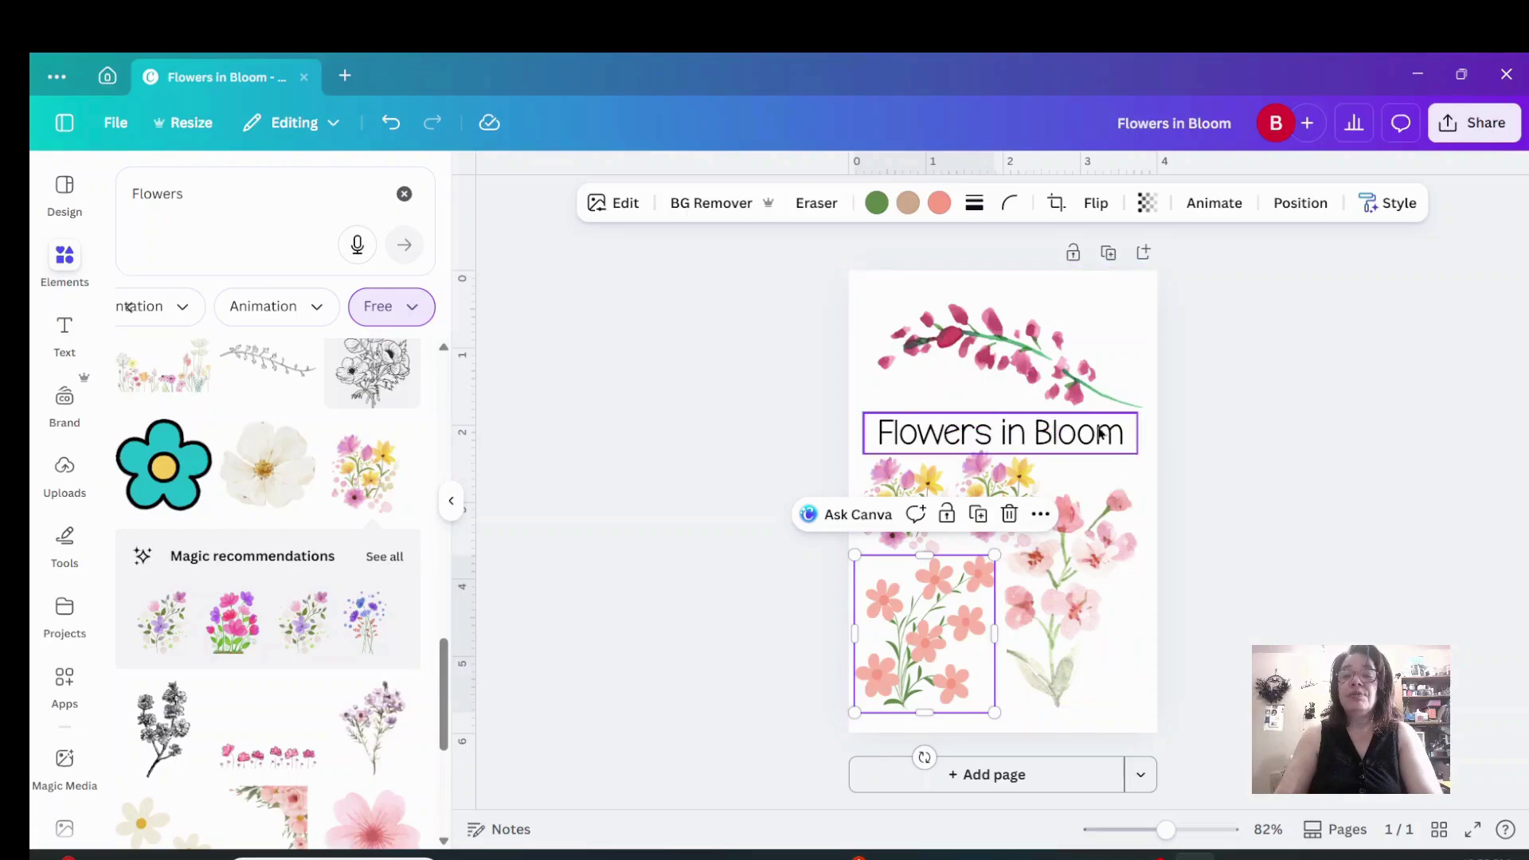
# Create a copy of the design resized to a custom 6 × 9 in, open it and select its pink watercolor stem
pyautogui.click(191, 125)
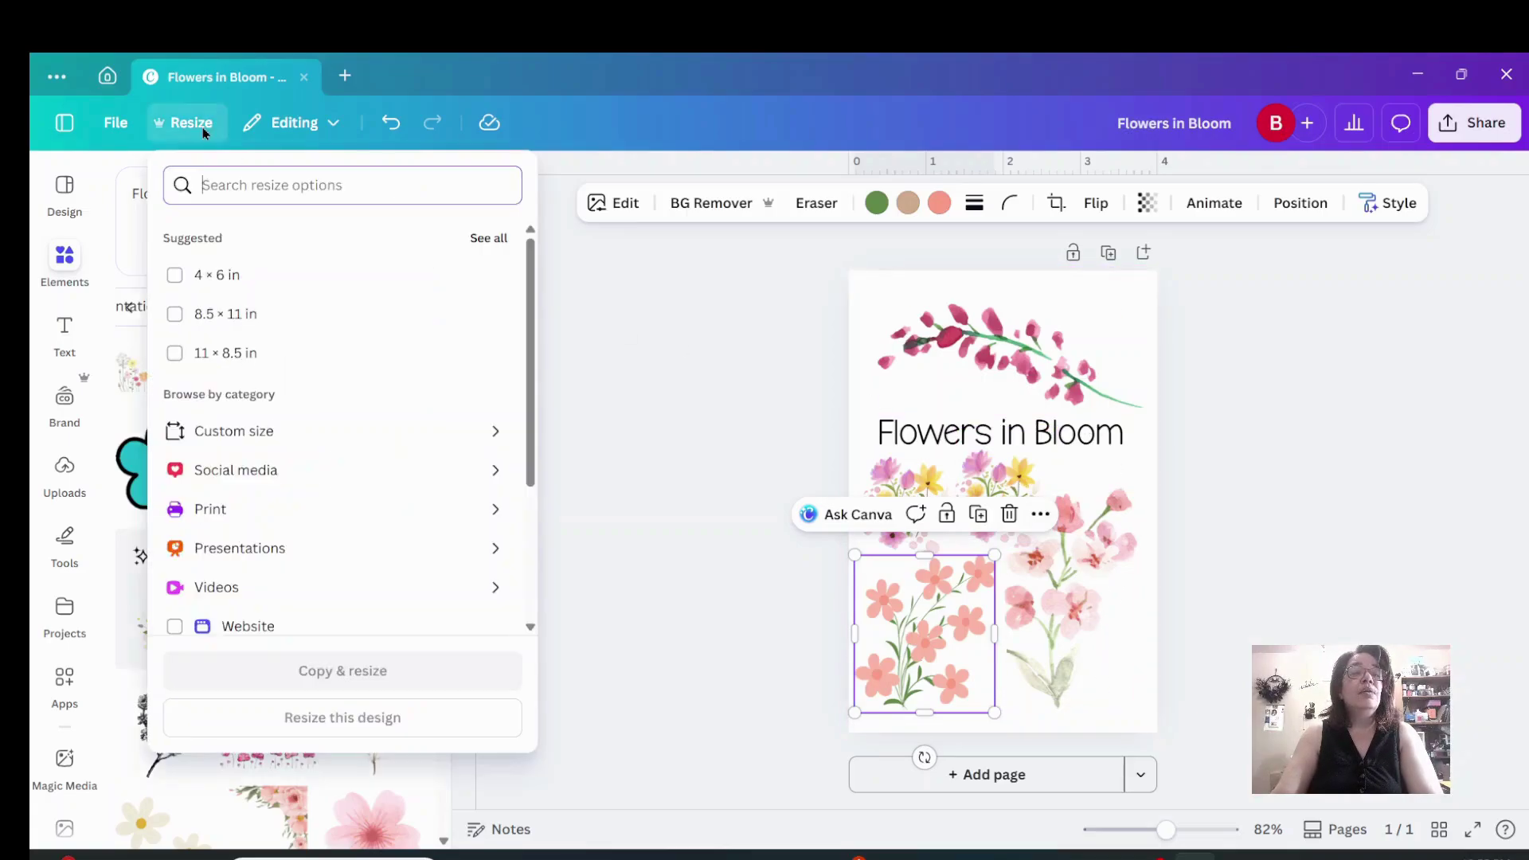
pyautogui.click(249, 432)
pyautogui.click(253, 301)
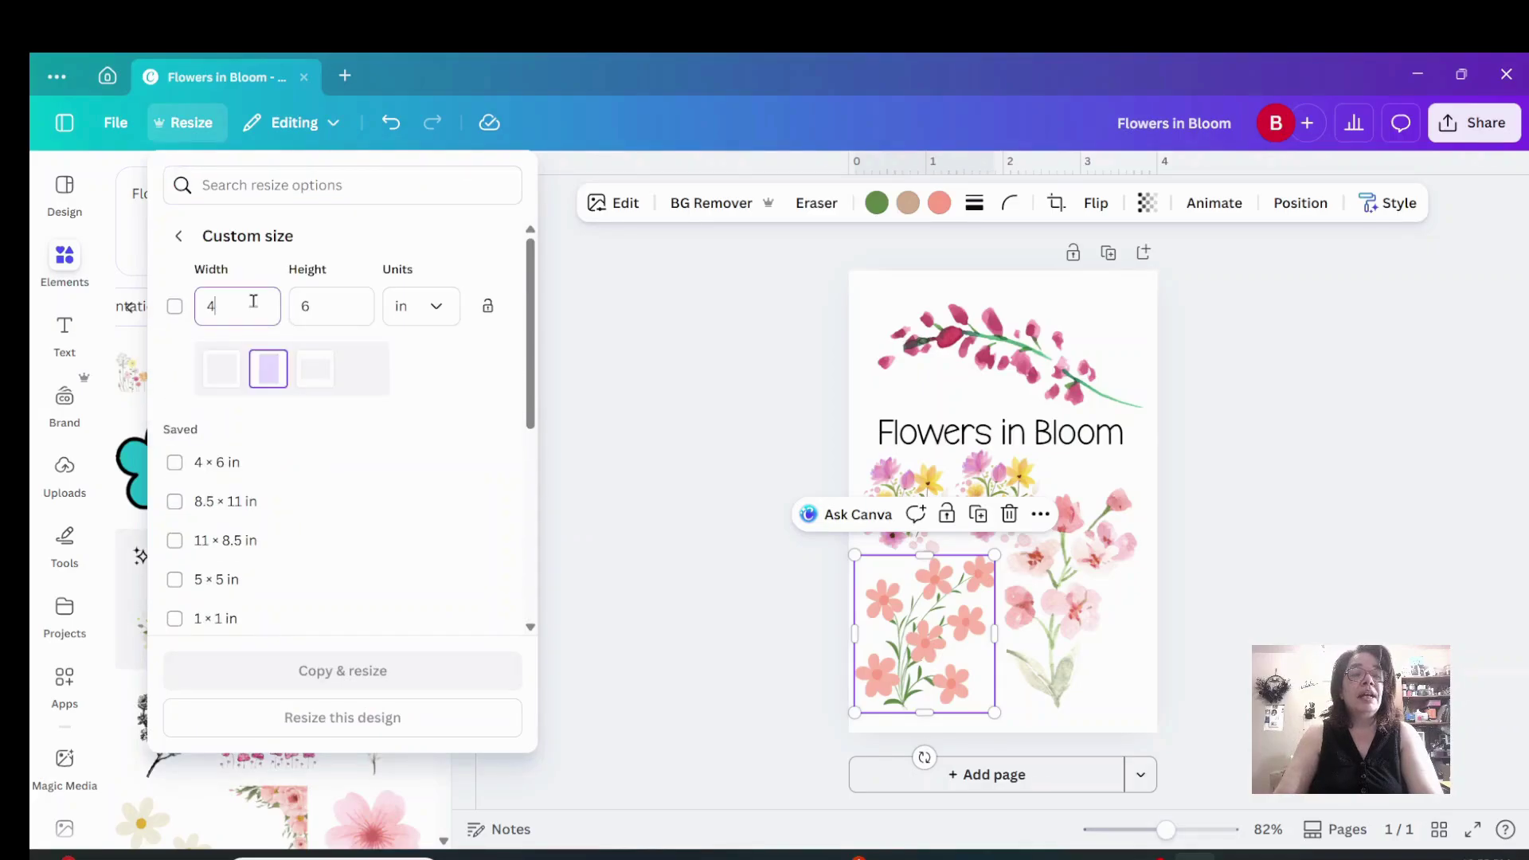
pyautogui.press('BackSpace')
pyautogui.write('6')
pyautogui.click(319, 304)
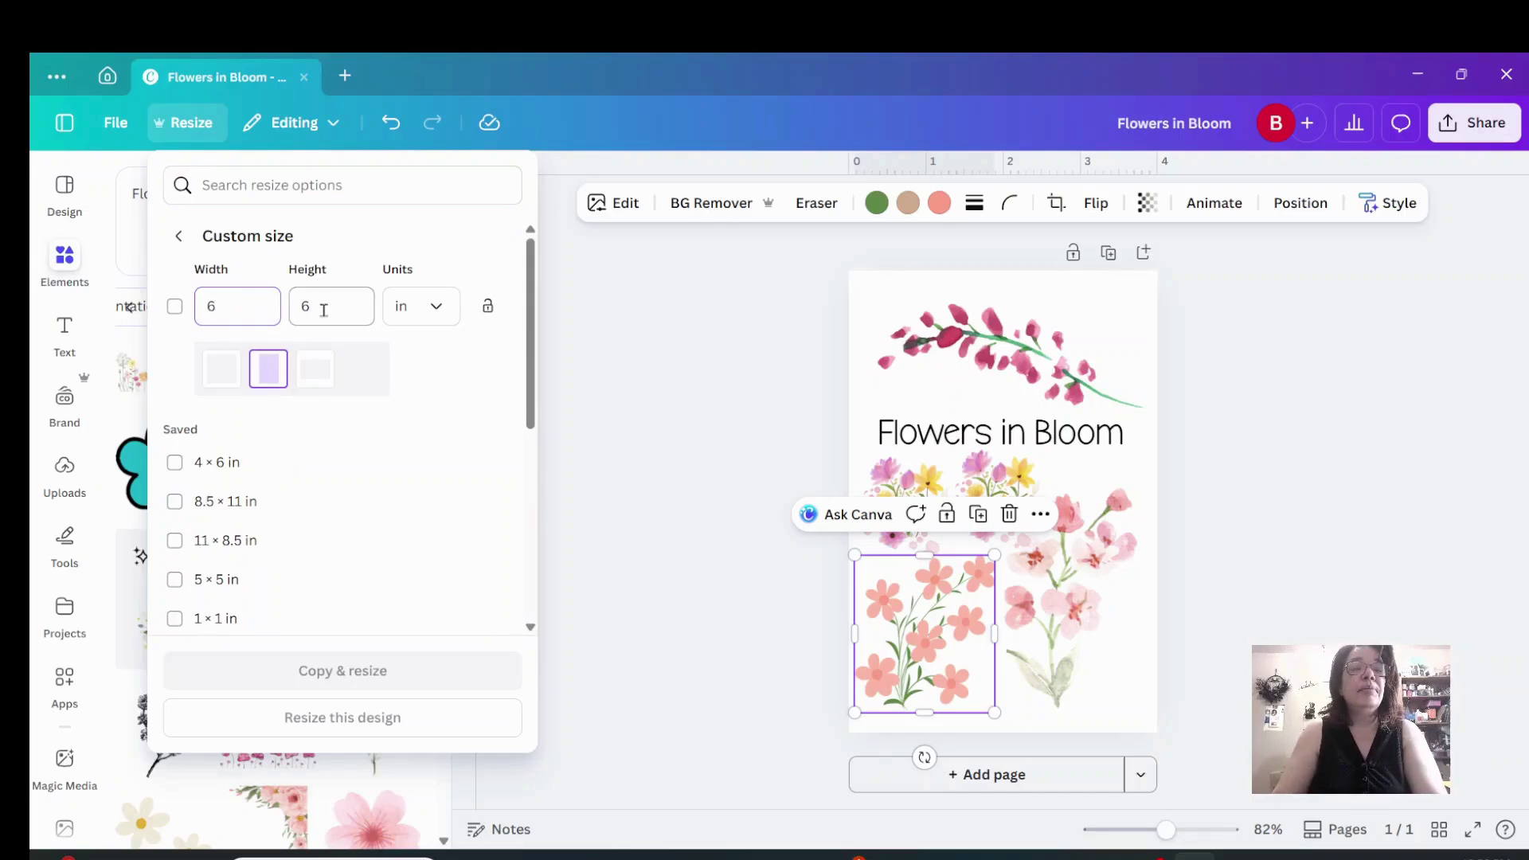
pyautogui.press('BackSpace')
pyautogui.write('9')
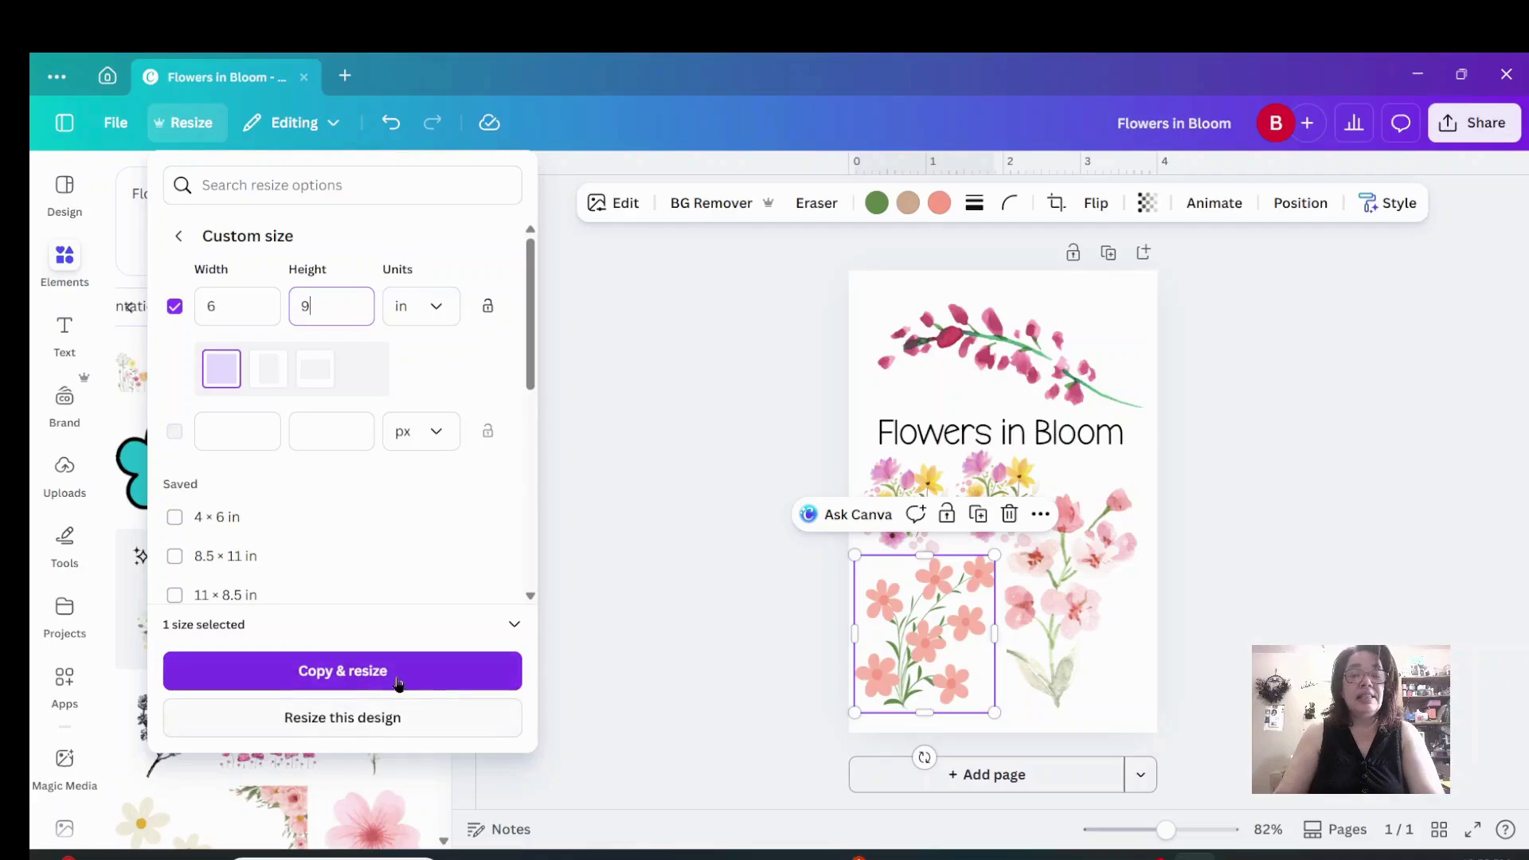
pyautogui.click(396, 672)
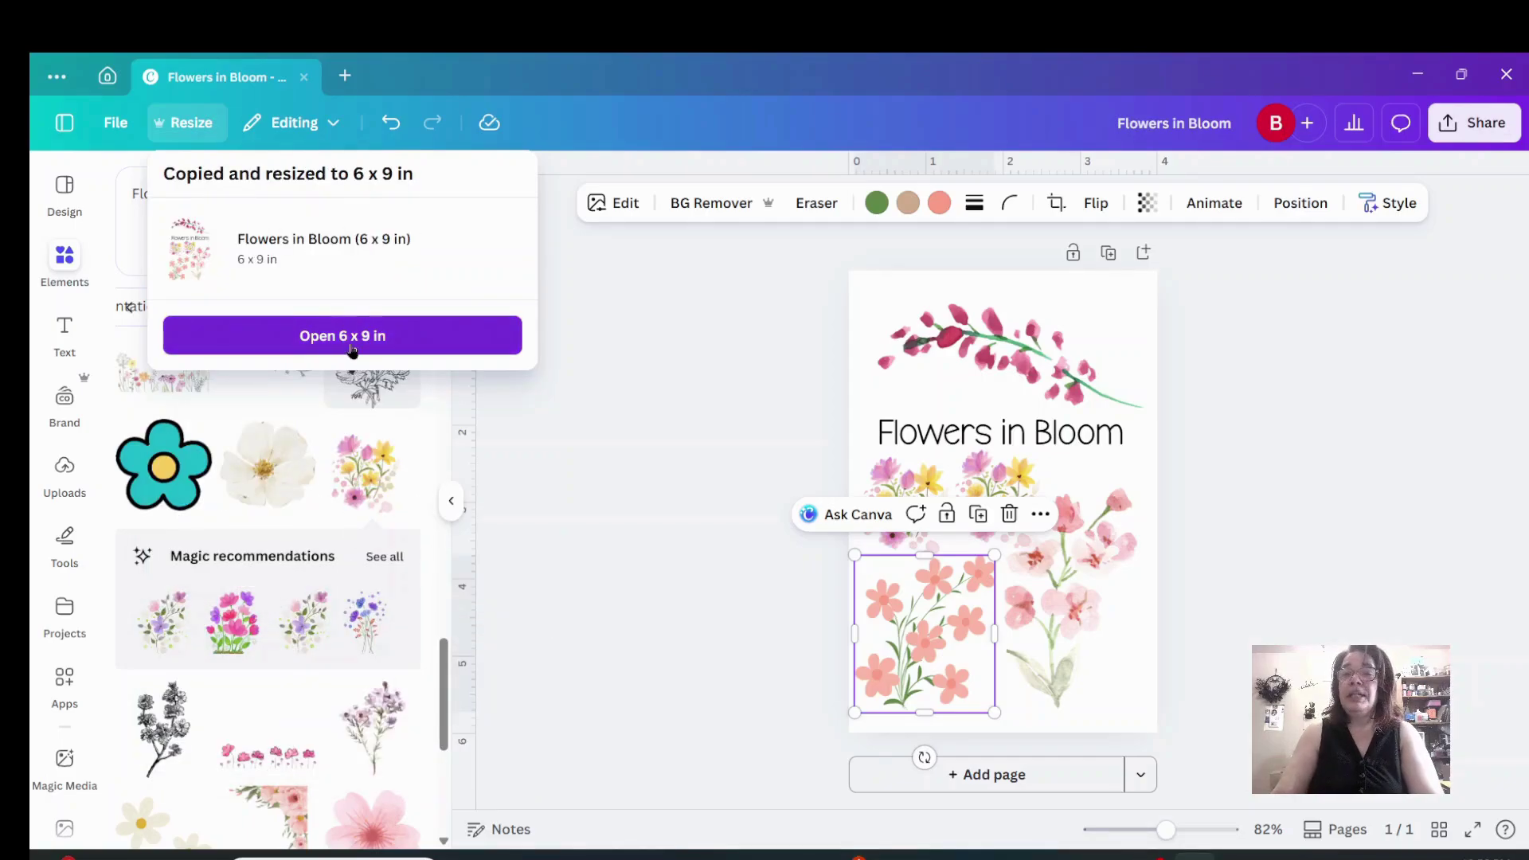
pyautogui.click(351, 351)
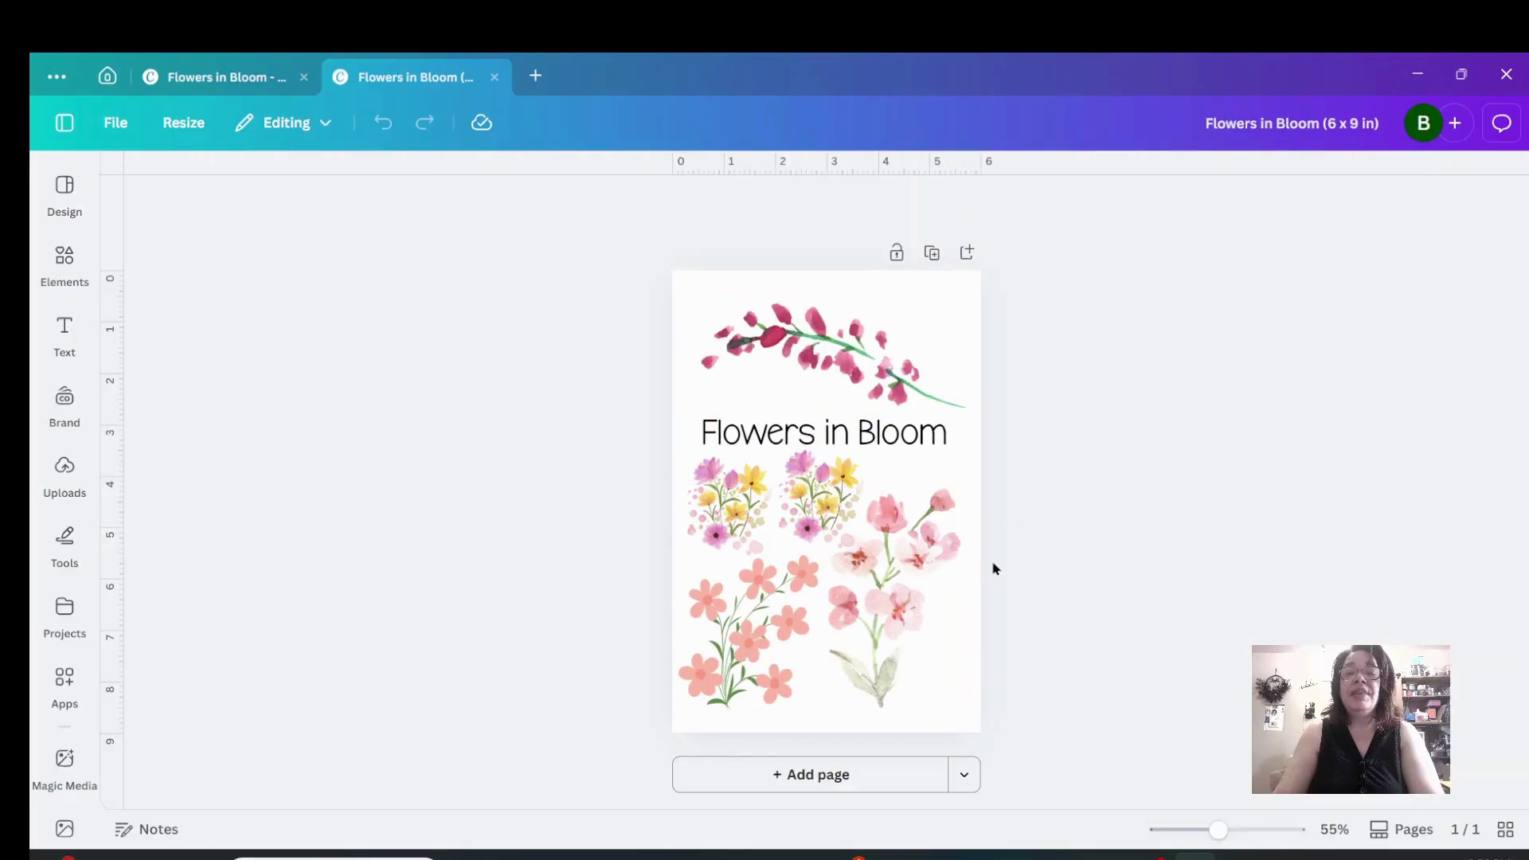
pyautogui.click(910, 642)
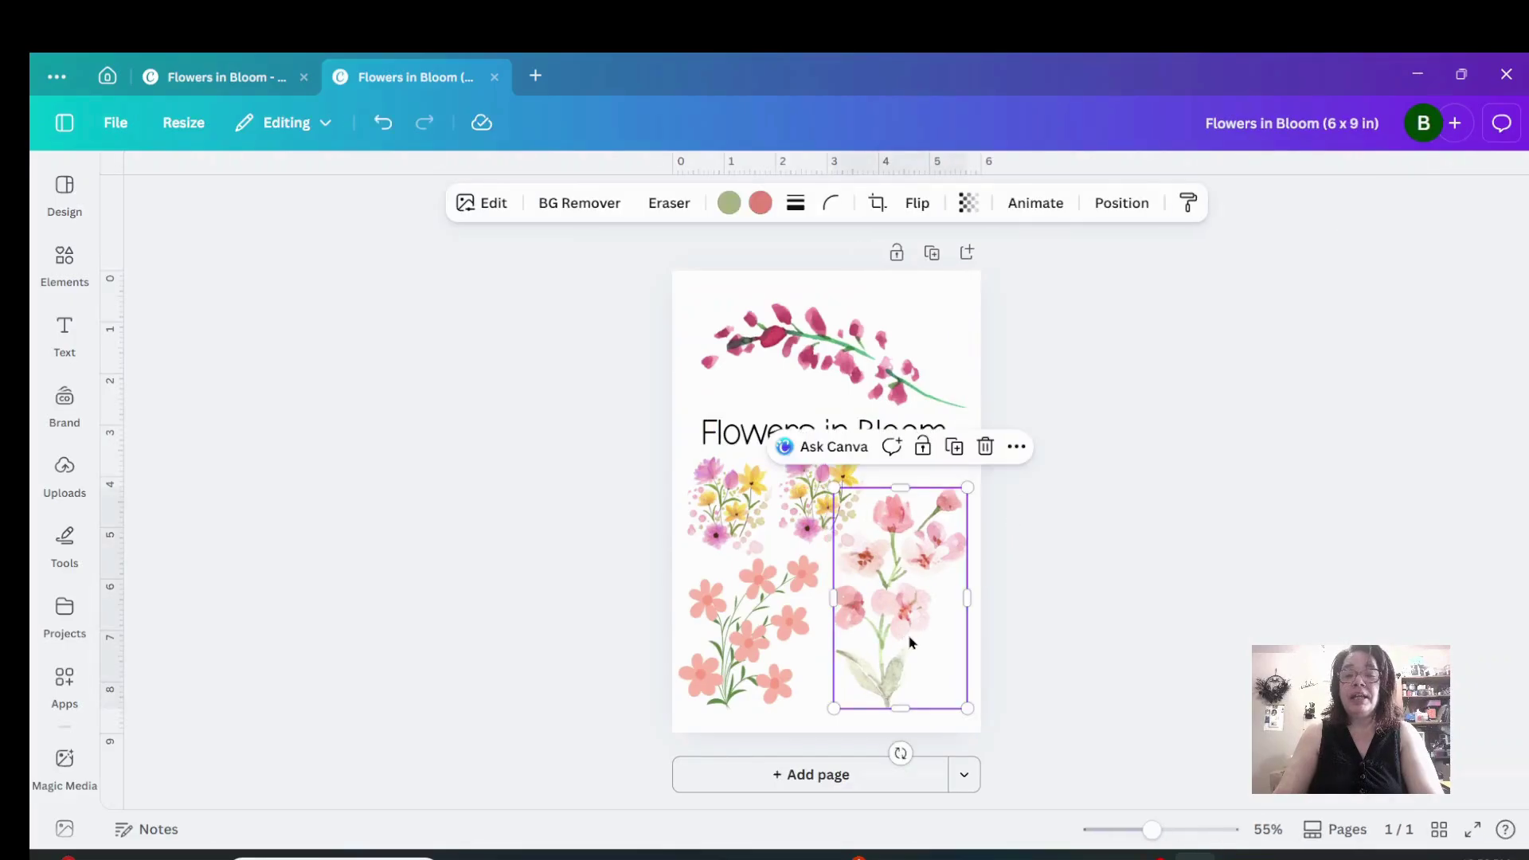
# Return to the original 4 × 6 in Flowers in Bloom design and add a blank page with a custom size of 8.5 × 11 in
pyautogui.click(207, 77)
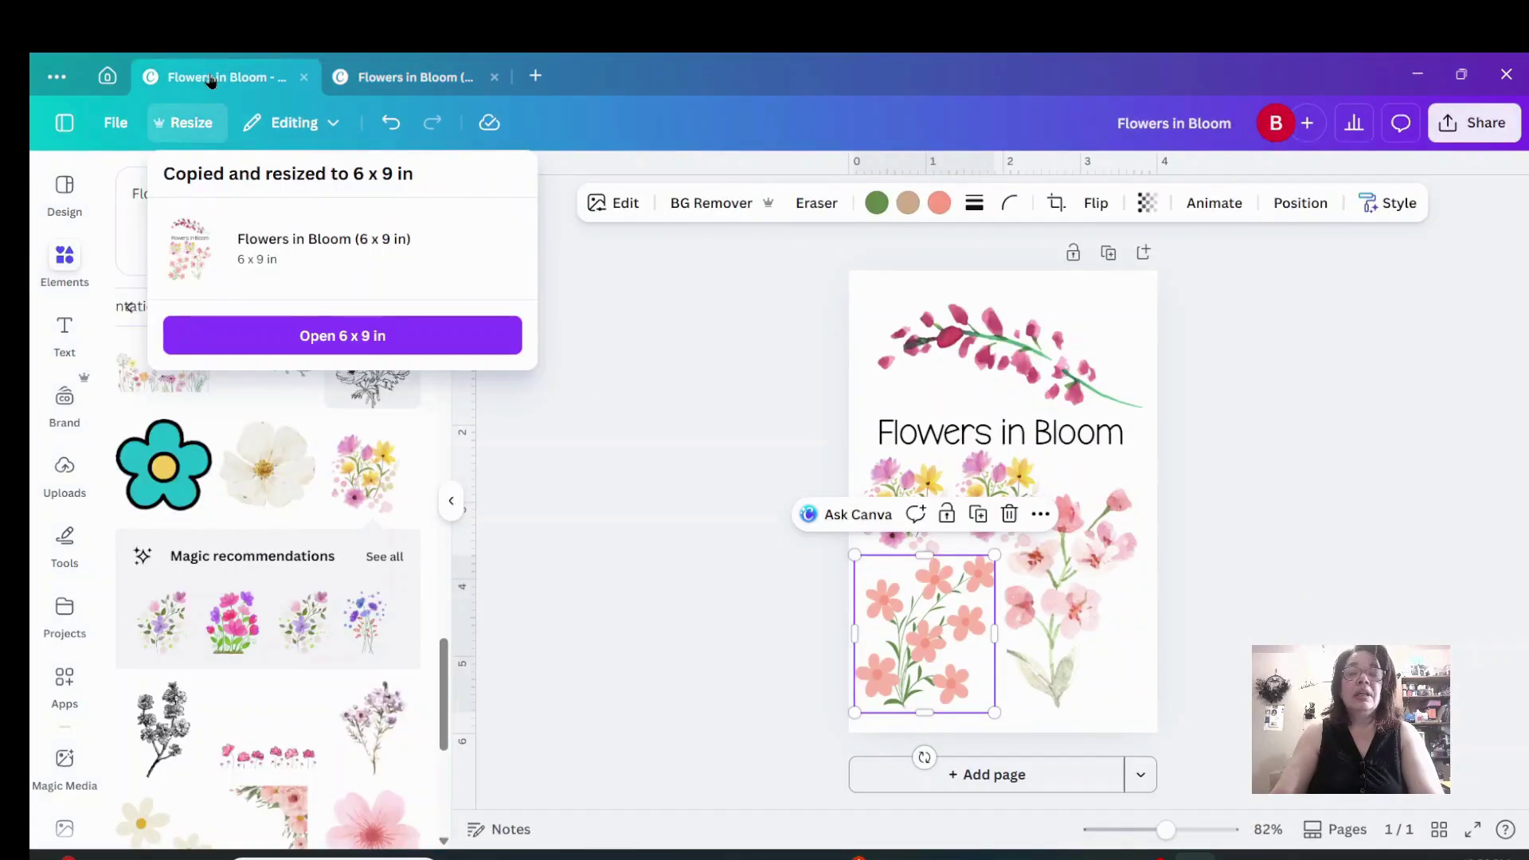
pyautogui.click(744, 451)
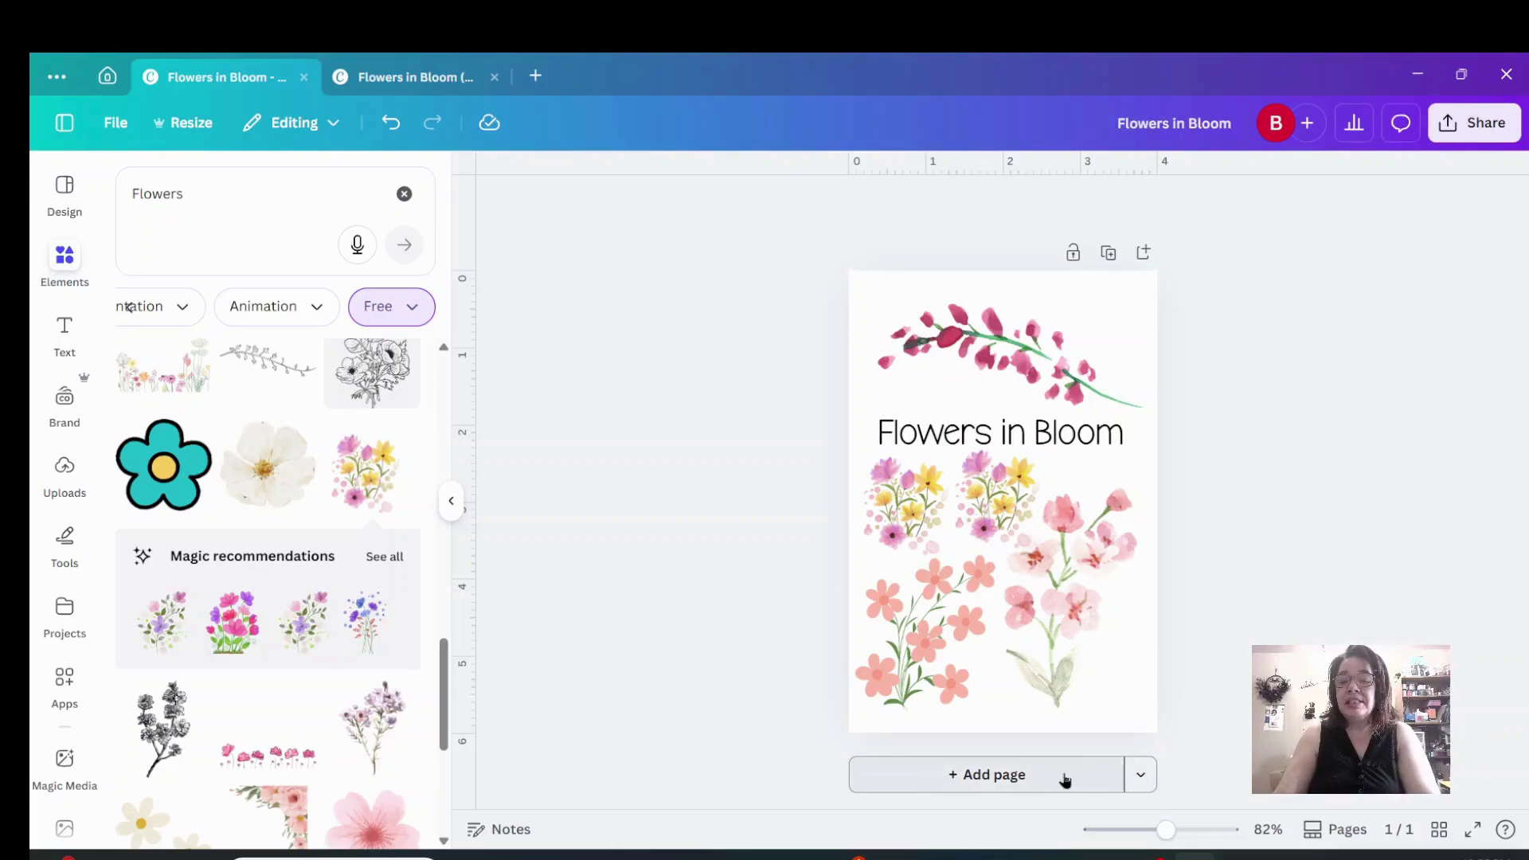
pyautogui.click(1140, 777)
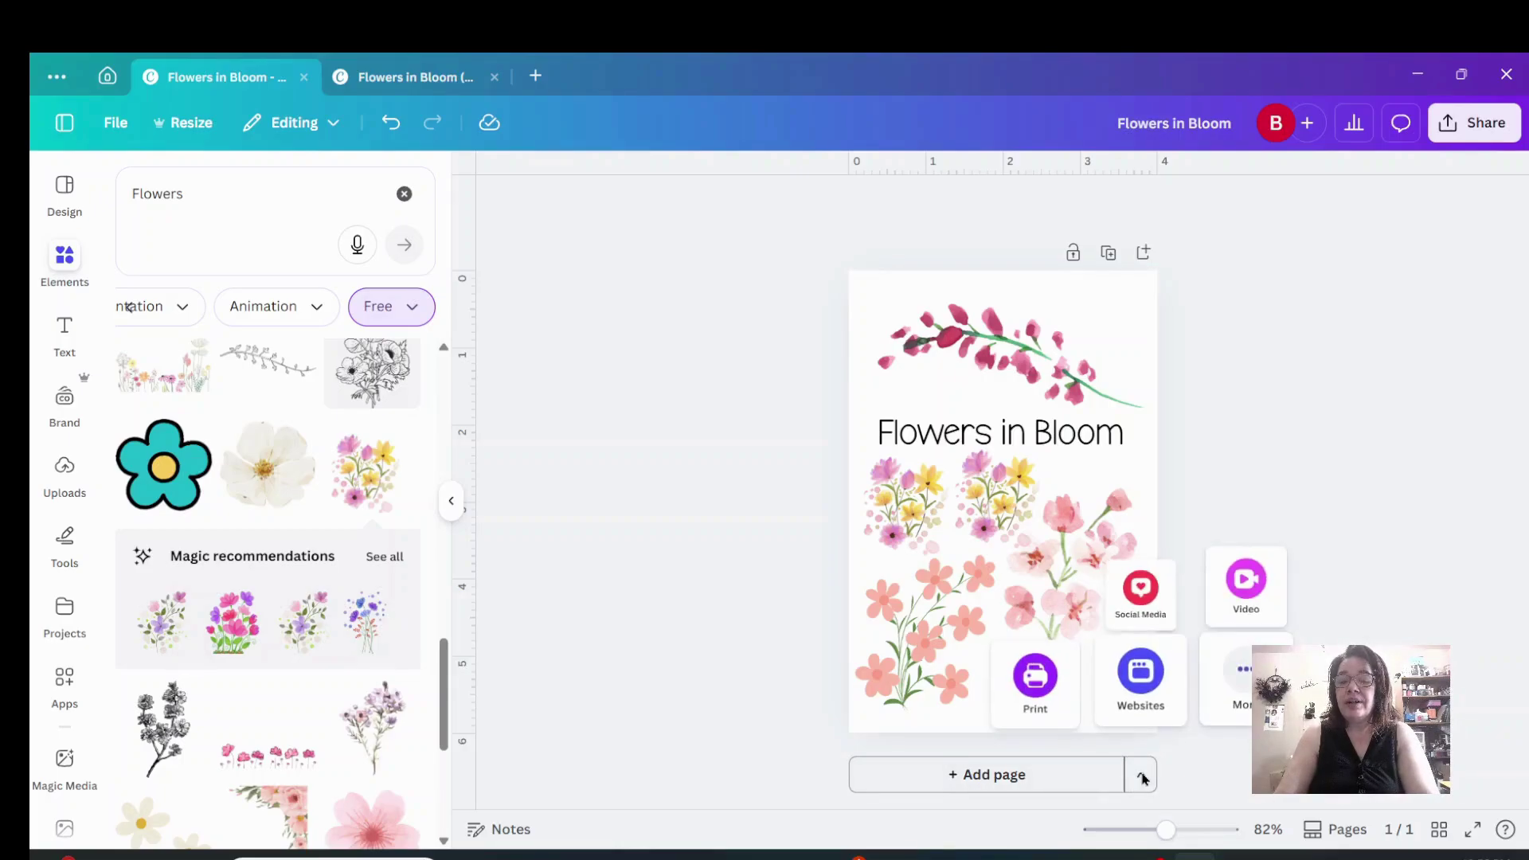
pyautogui.click(1246, 684)
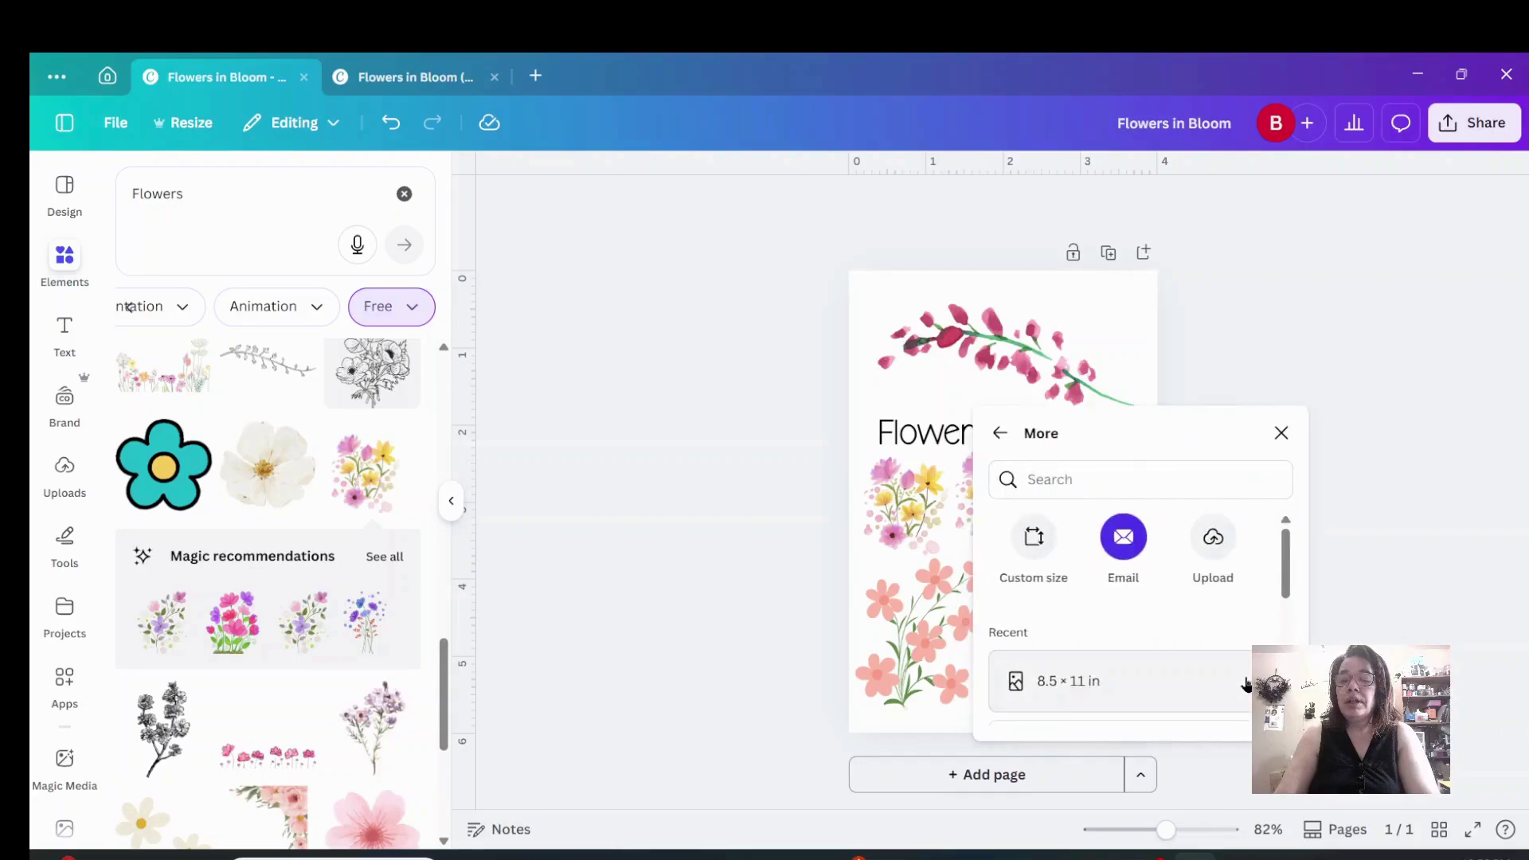
pyautogui.click(1043, 544)
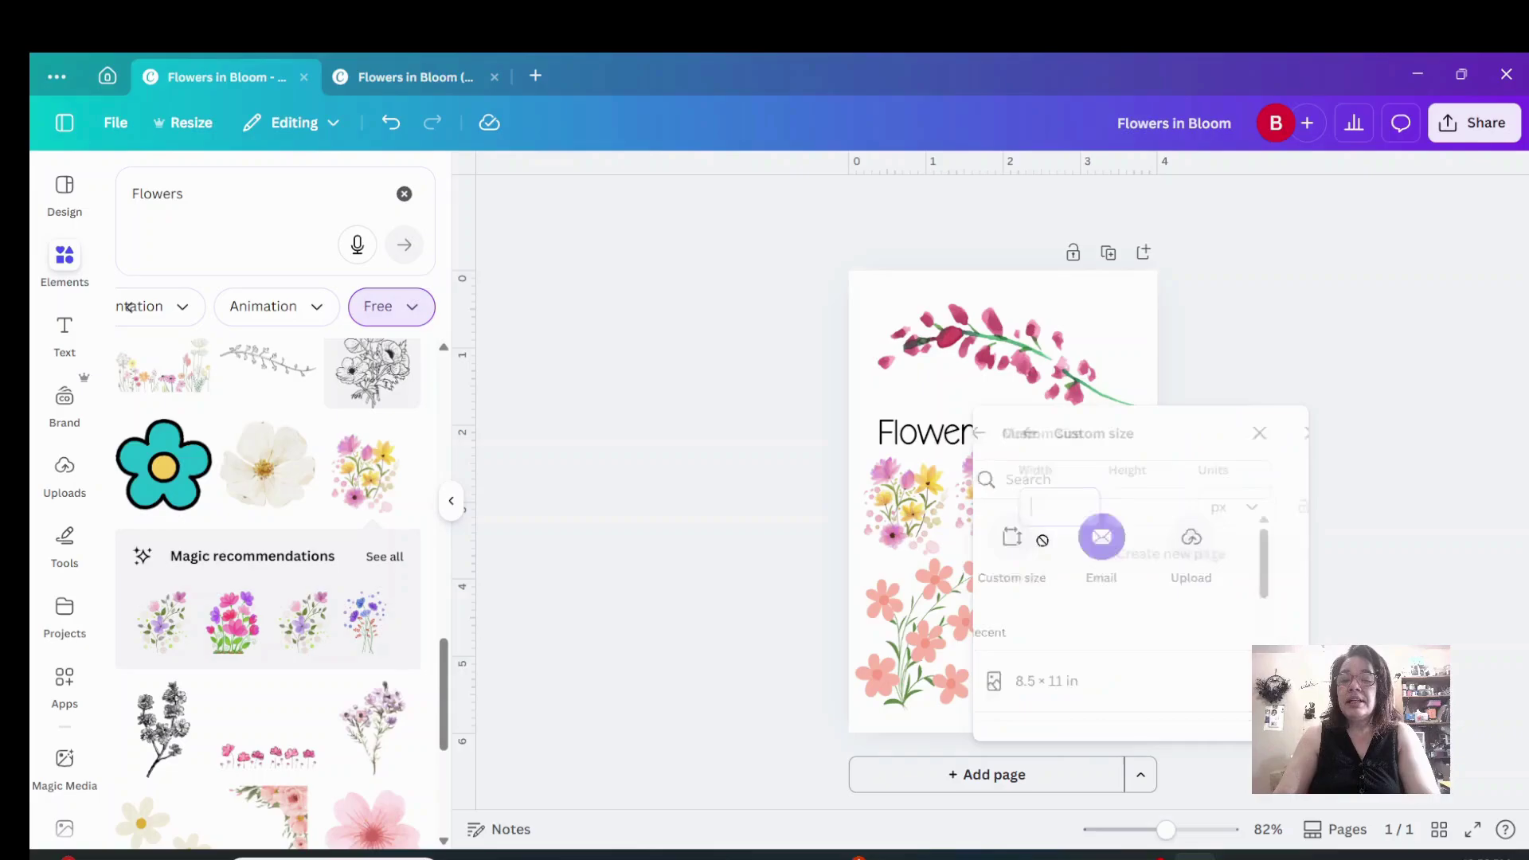
pyautogui.click(1223, 510)
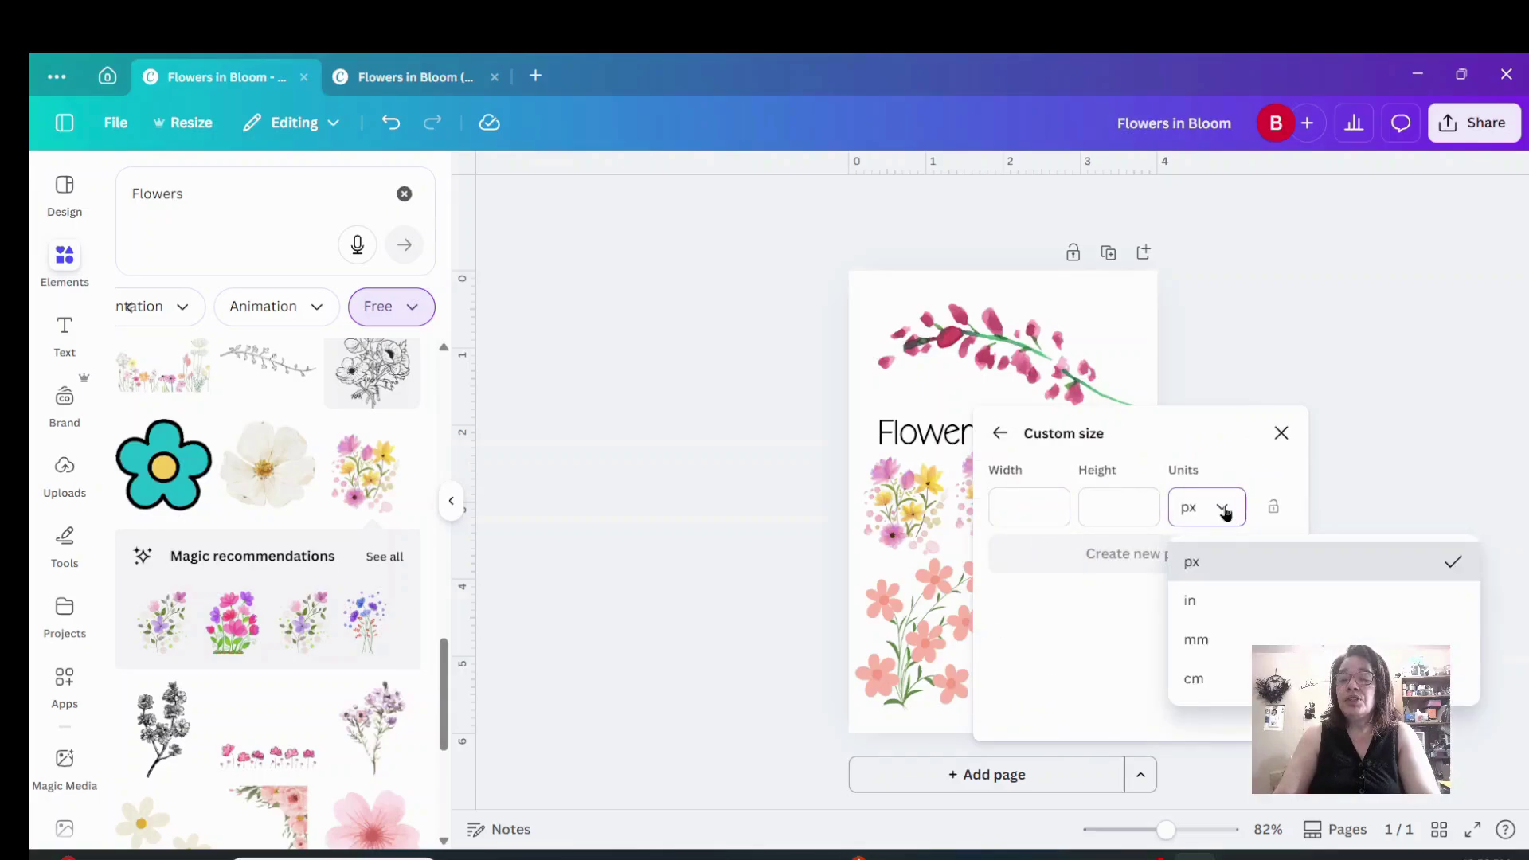
pyautogui.click(1223, 602)
pyautogui.click(1037, 521)
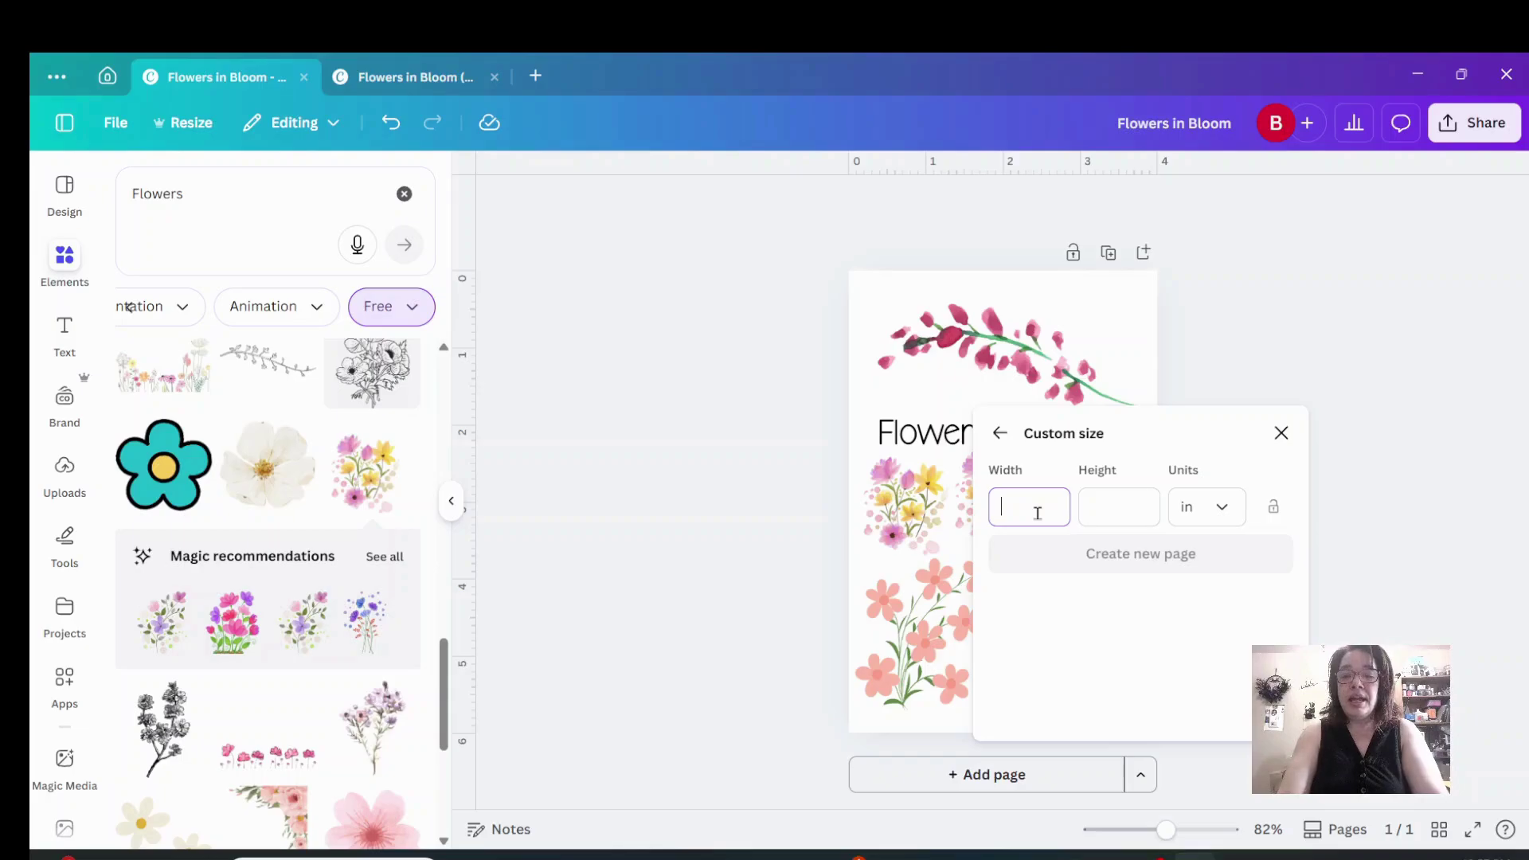
pyautogui.write('8.5')
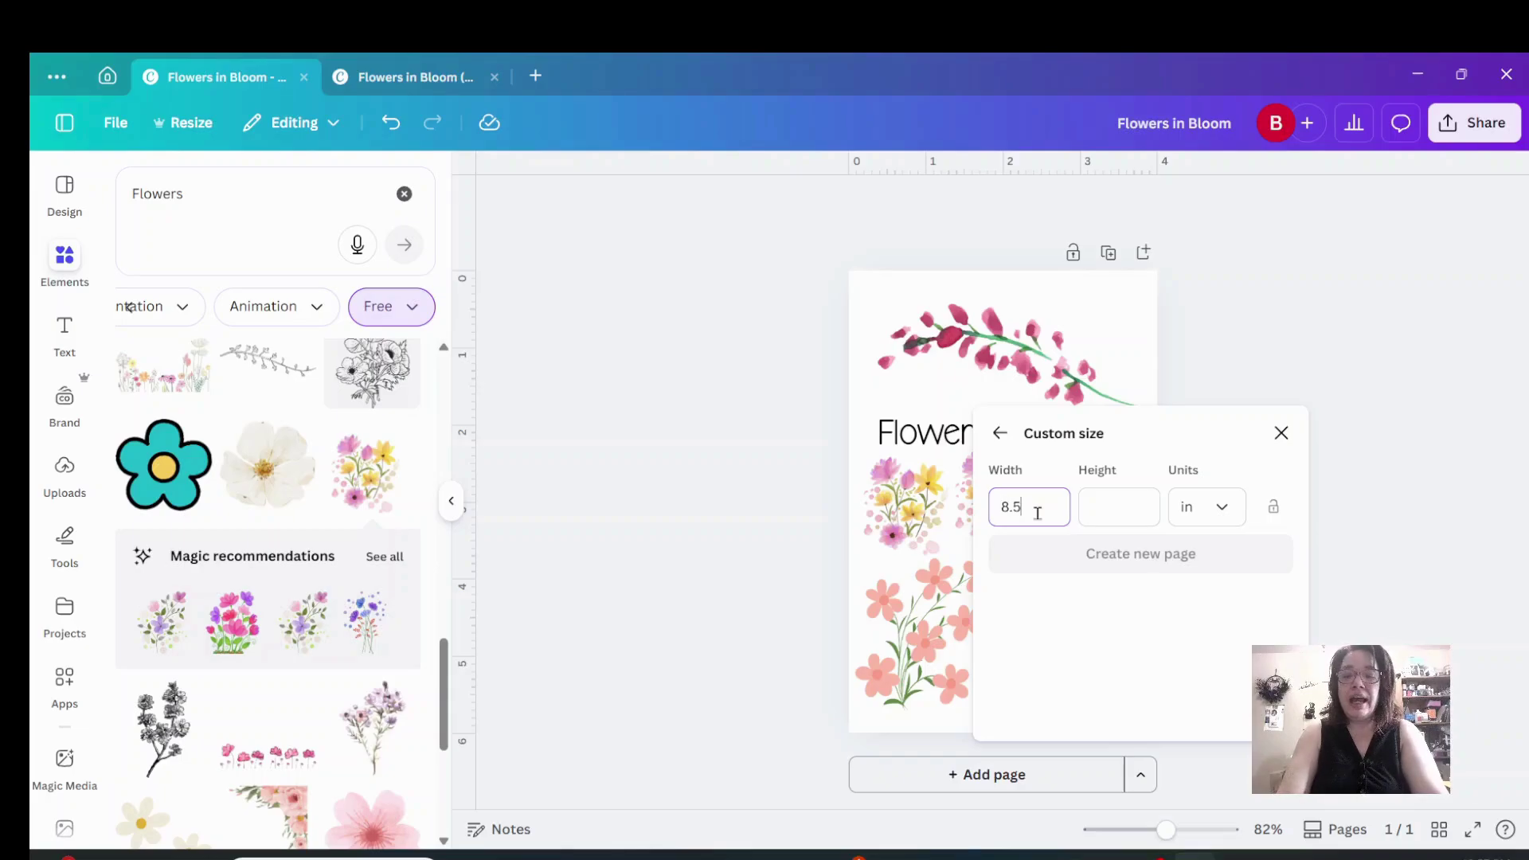
pyautogui.press('Tab')
pyautogui.write('11')
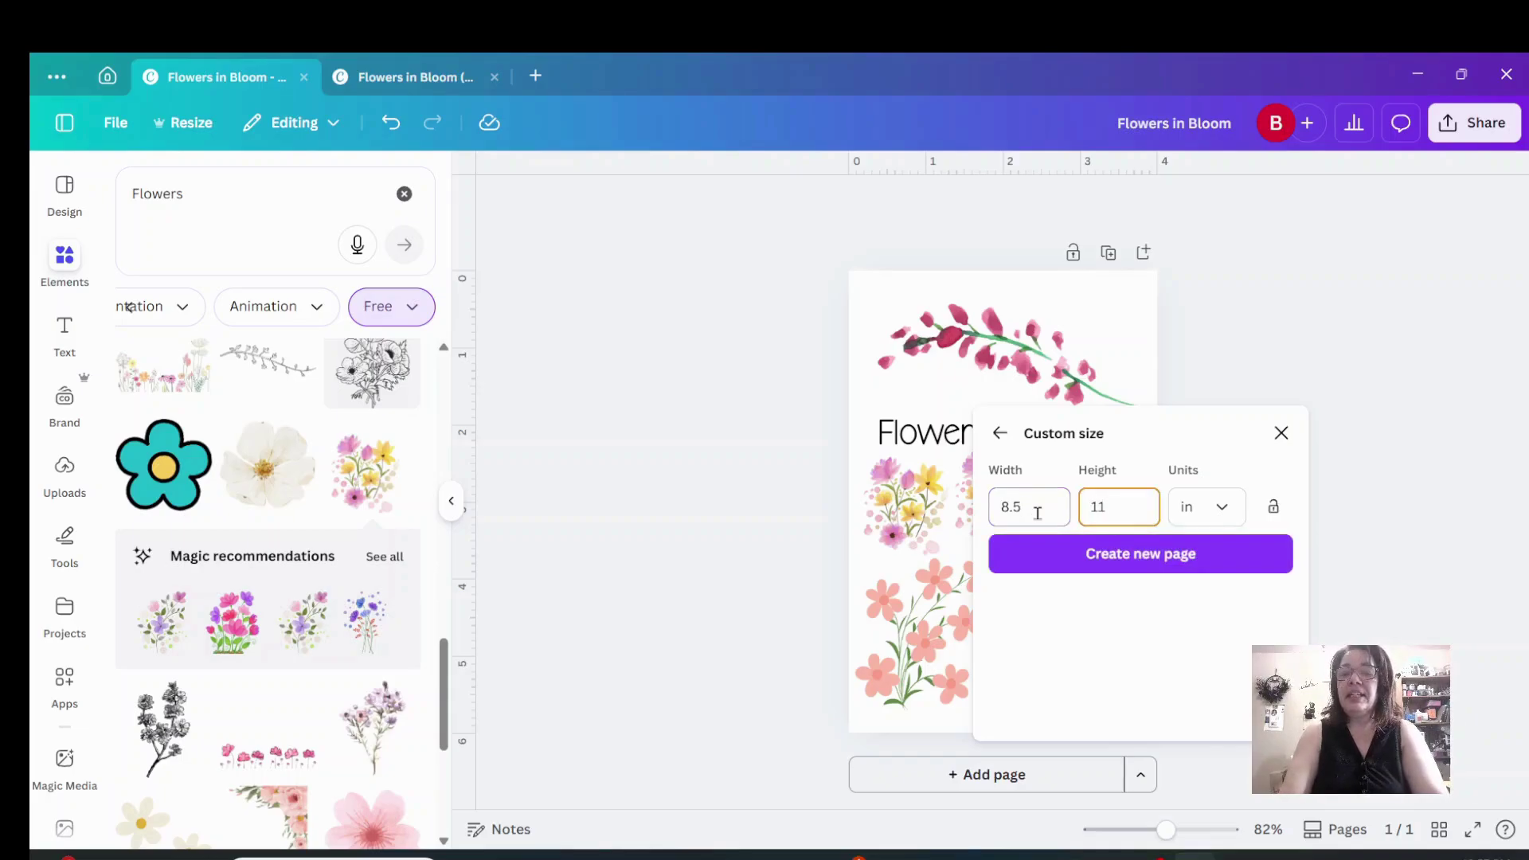
pyautogui.click(1067, 561)
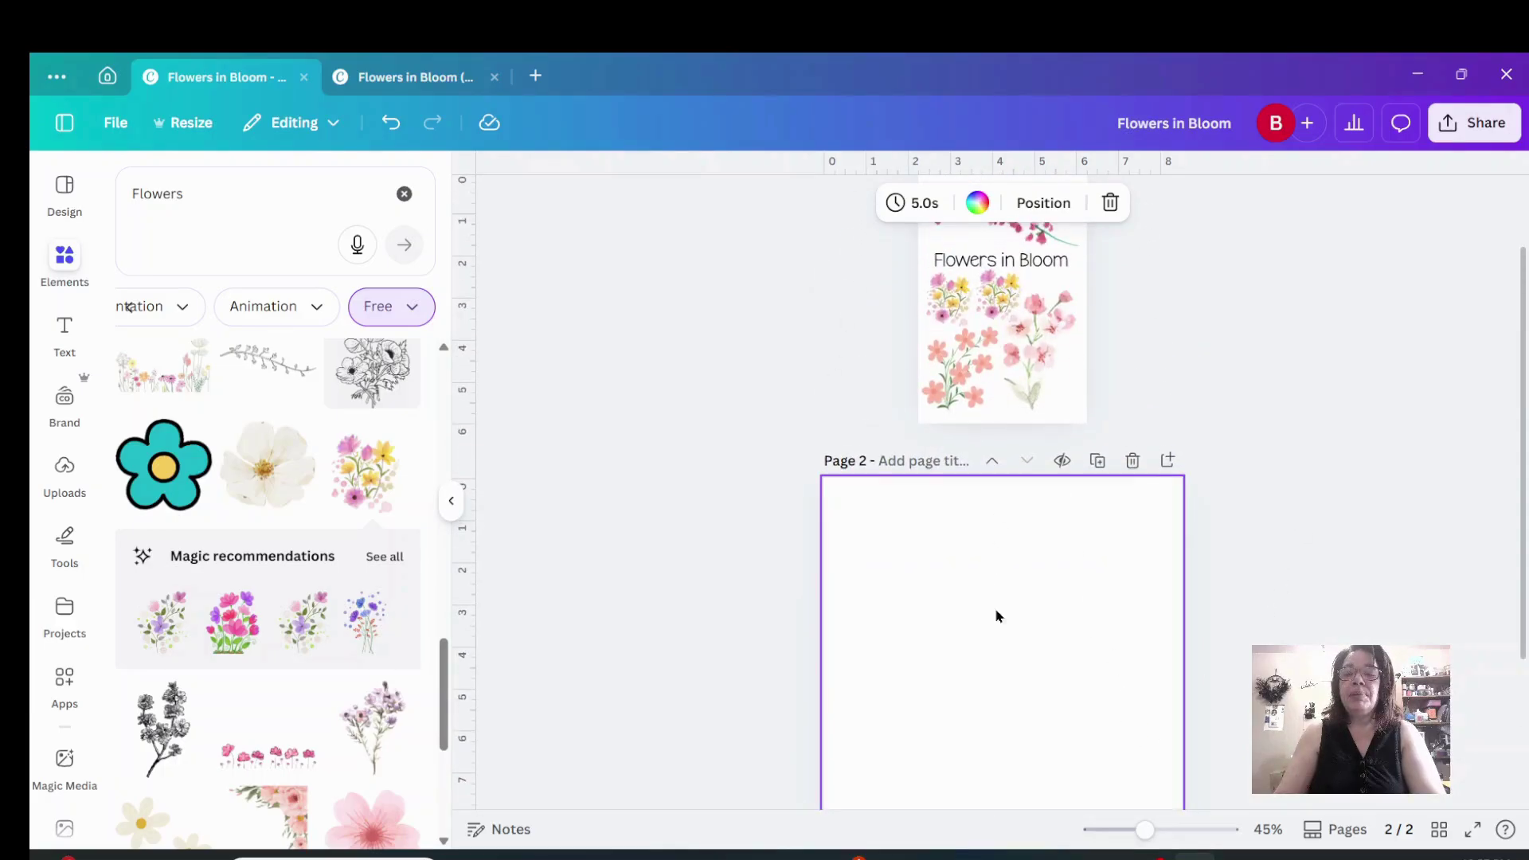
# Add another blank page after page 2 with a custom size of 6 × 9 in
pyautogui.scroll(-3, 997, 615)
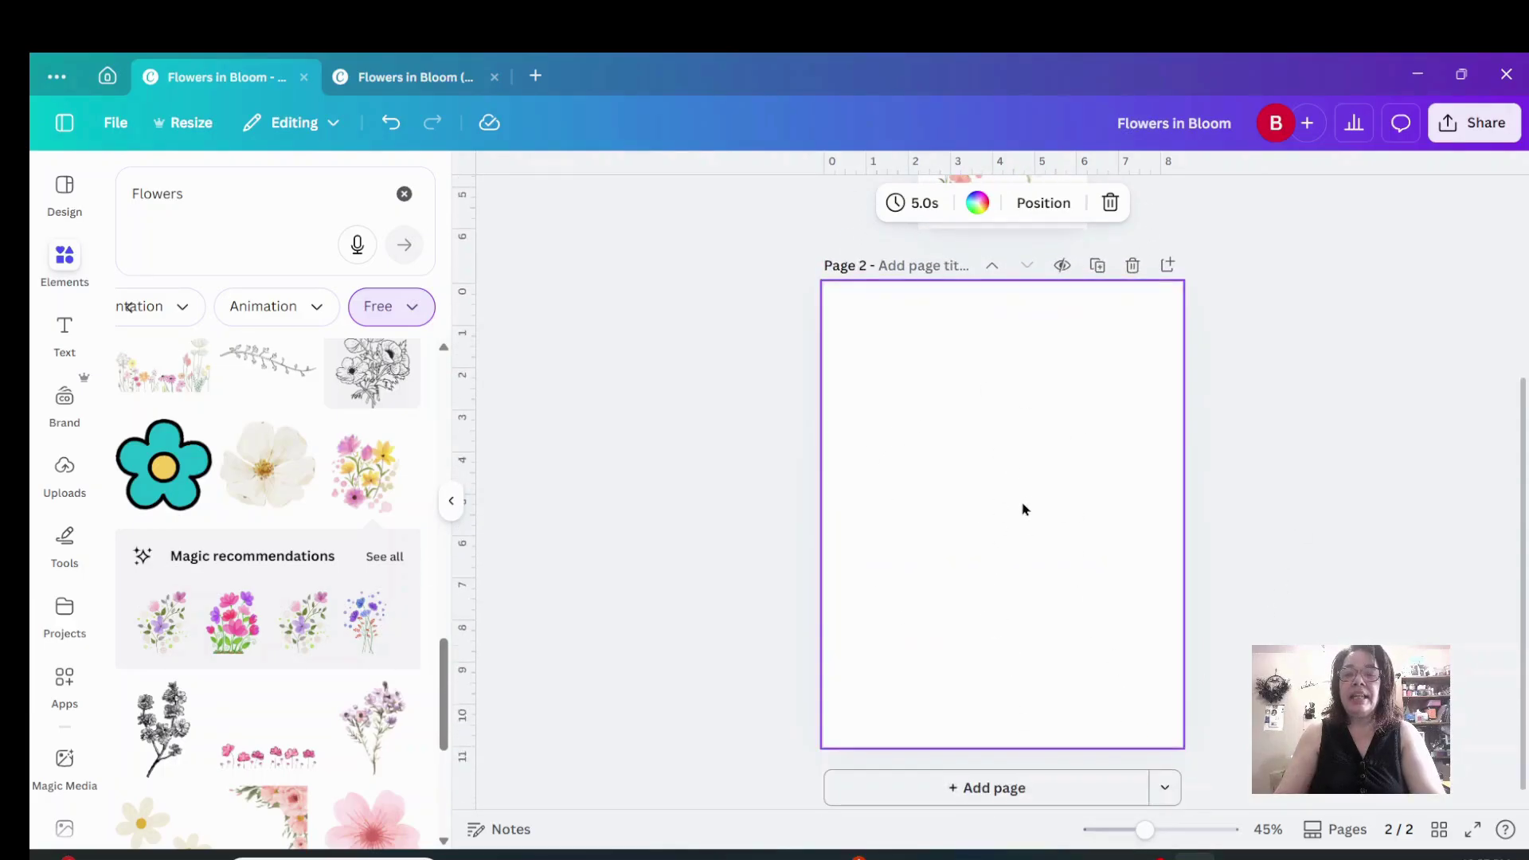
pyautogui.click(1164, 788)
pyautogui.click(1244, 693)
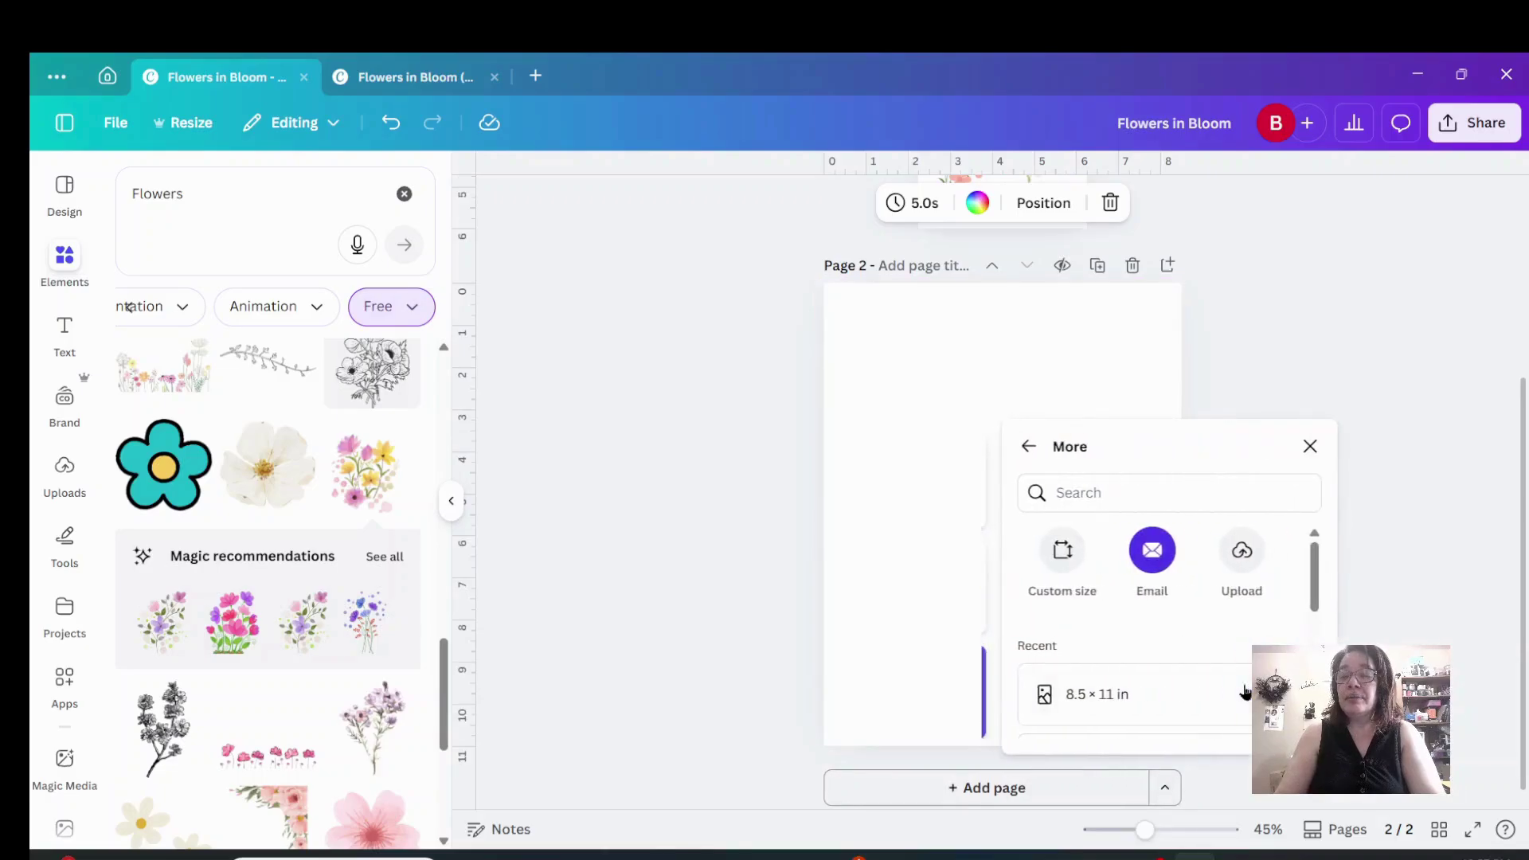
pyautogui.click(1067, 556)
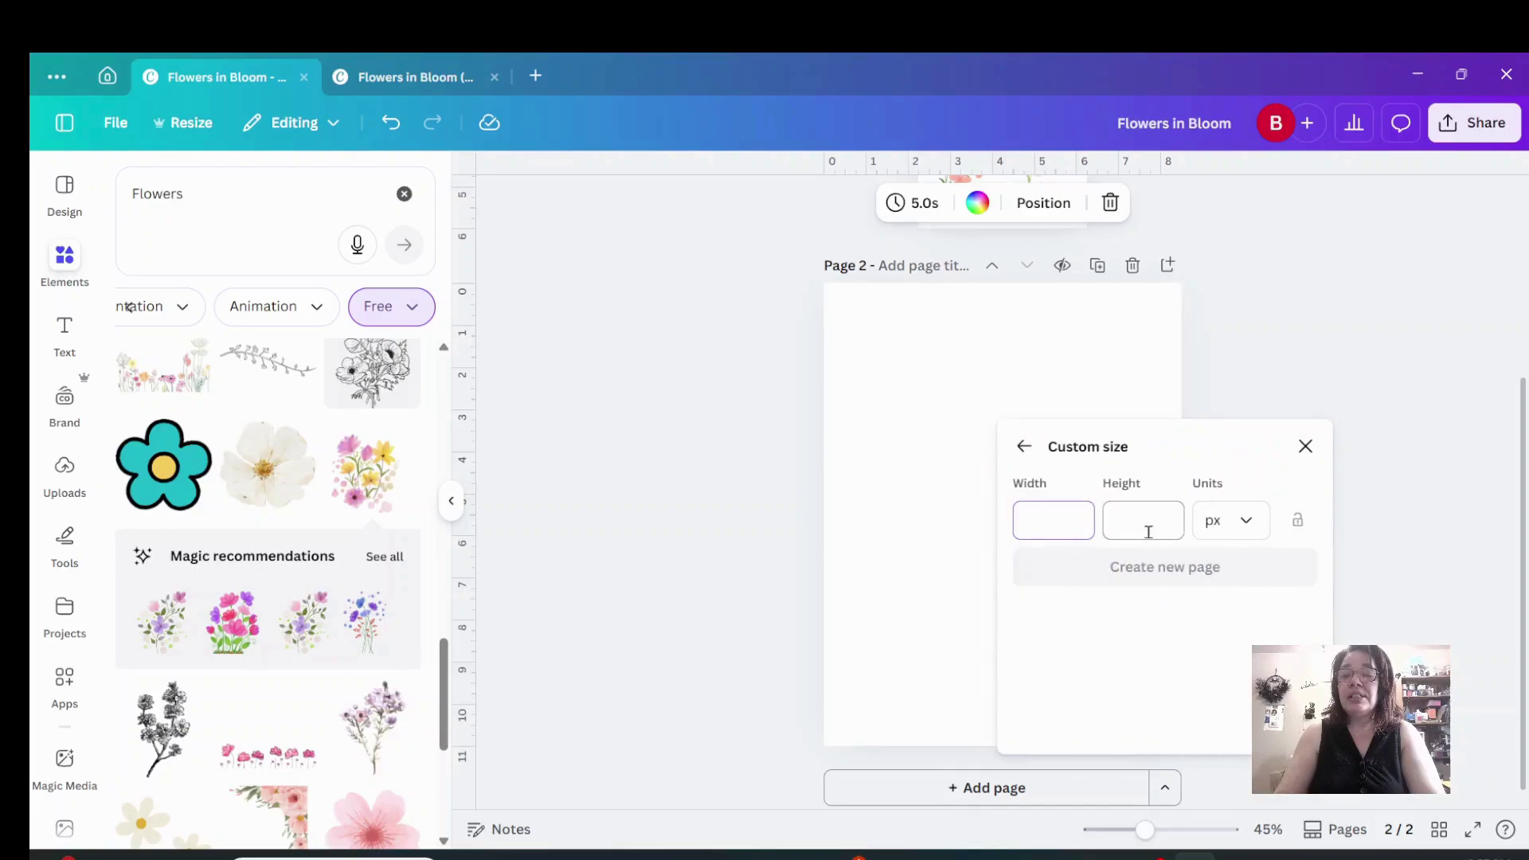
pyautogui.click(1244, 532)
pyautogui.click(1230, 613)
pyautogui.click(1042, 519)
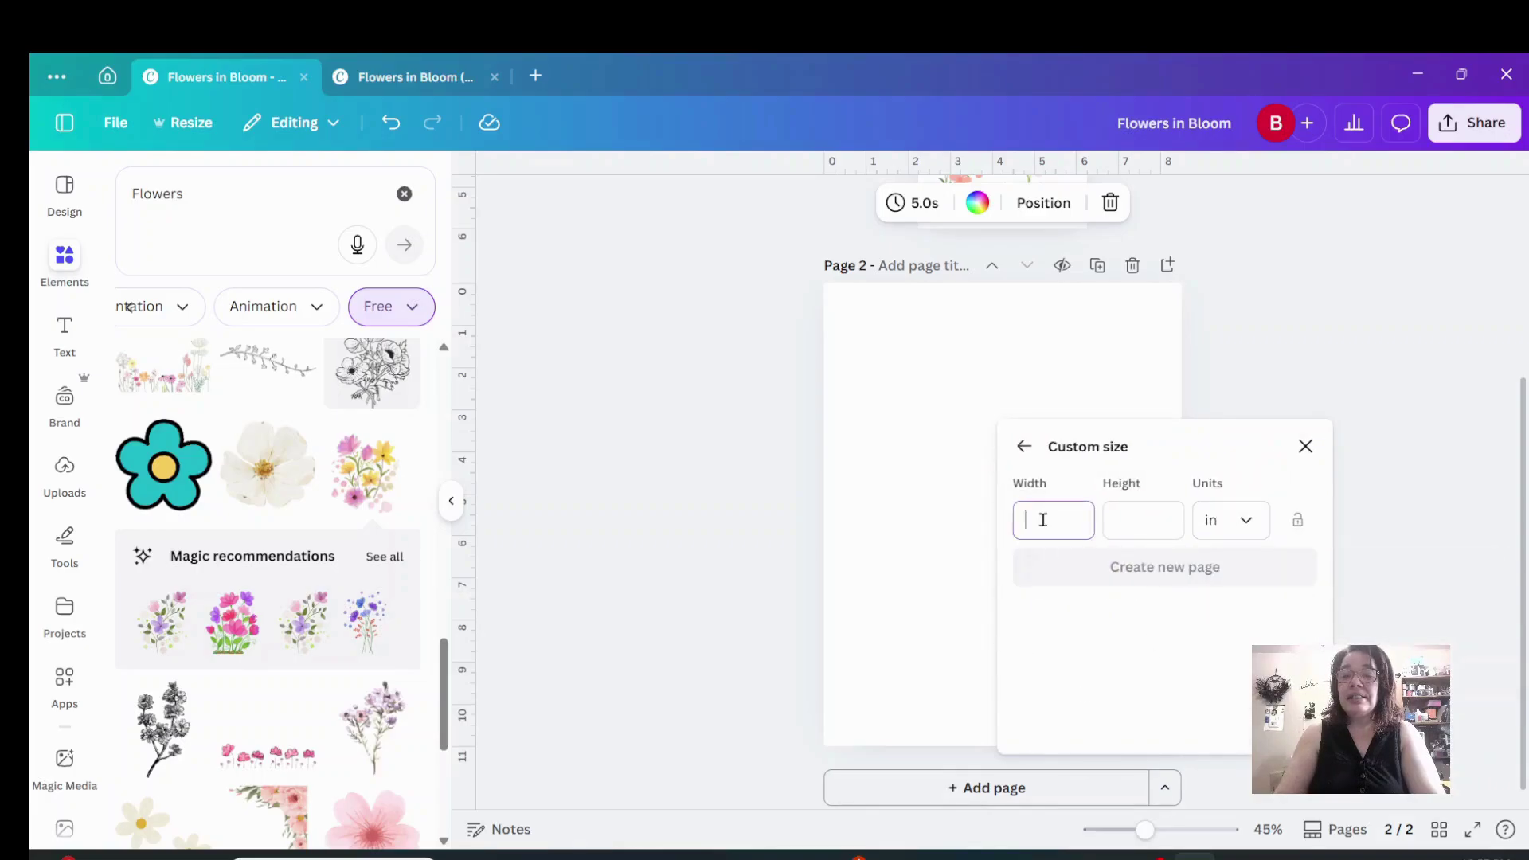
pyautogui.write('6')
pyautogui.click(1164, 519)
pyautogui.write('9')
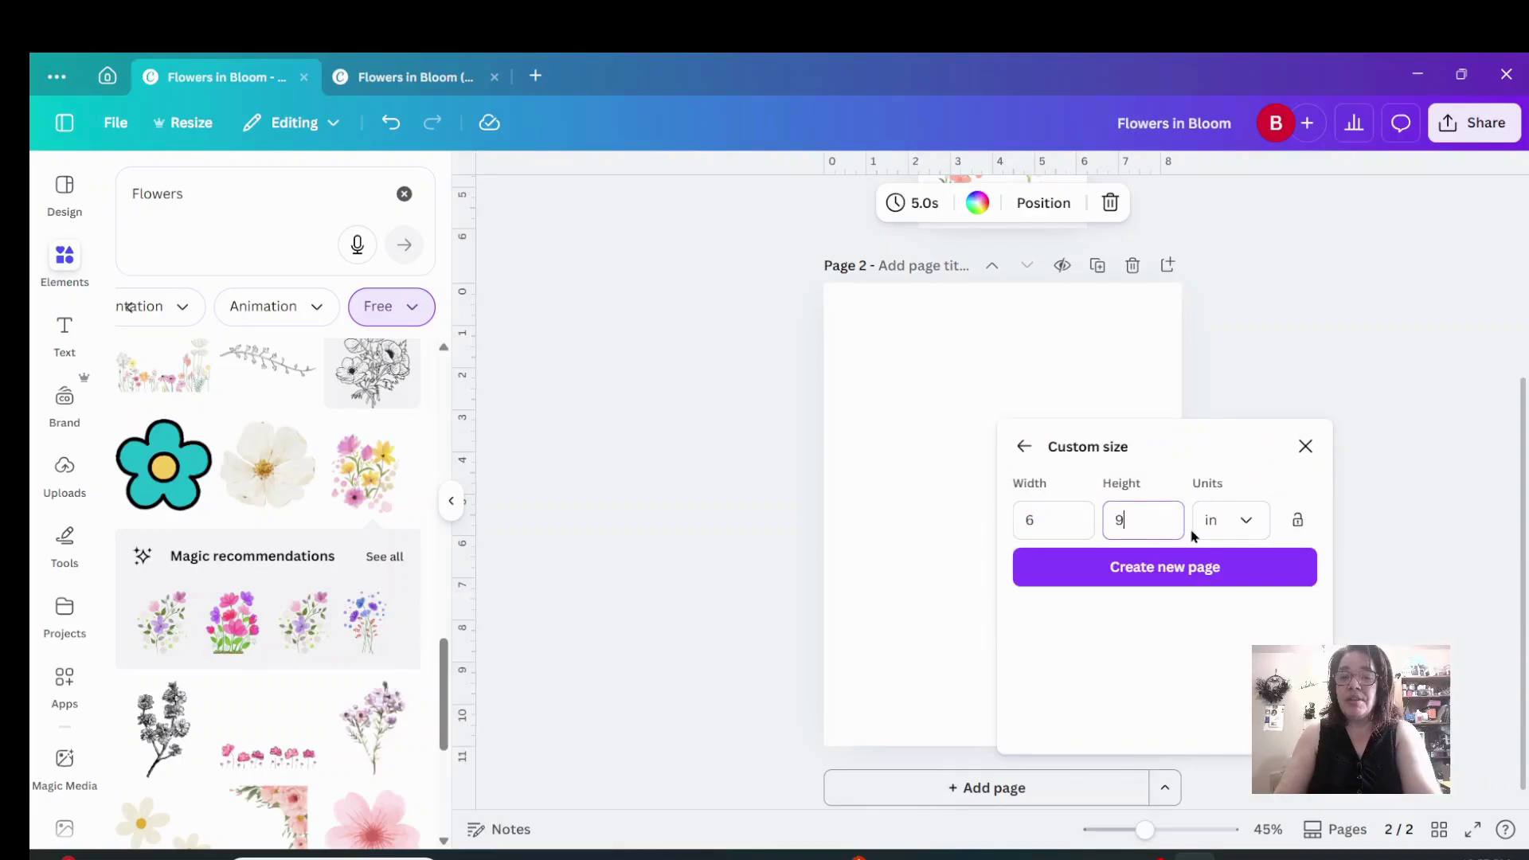
pyautogui.click(1198, 569)
# Delete the blank 6 × 9 in third page and return to the first page
pyautogui.scroll(5, 1254, 594)
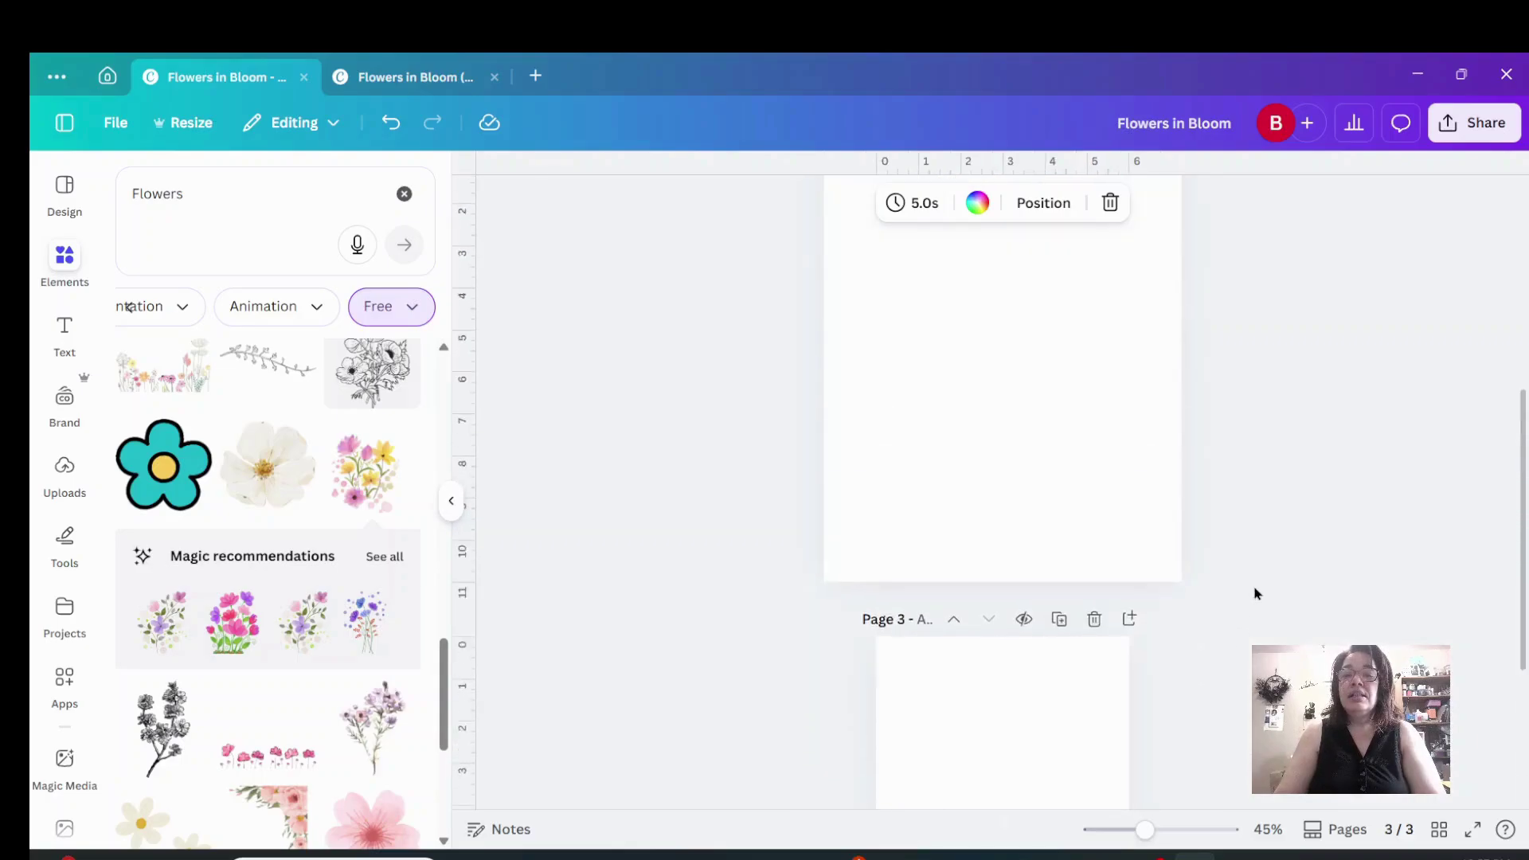
pyautogui.scroll(-2, 1254, 595)
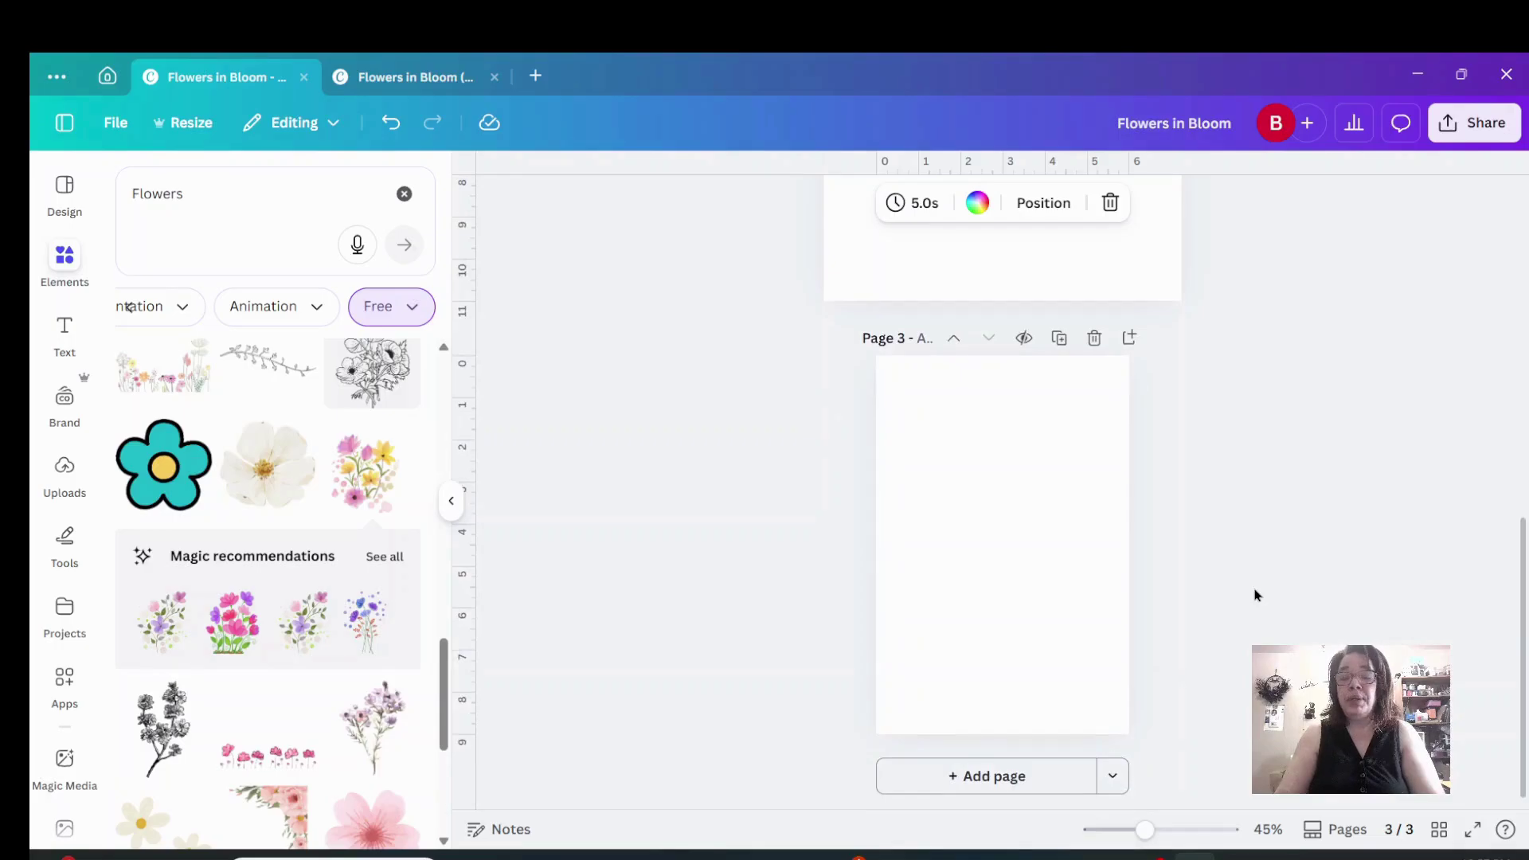
pyautogui.click(1095, 340)
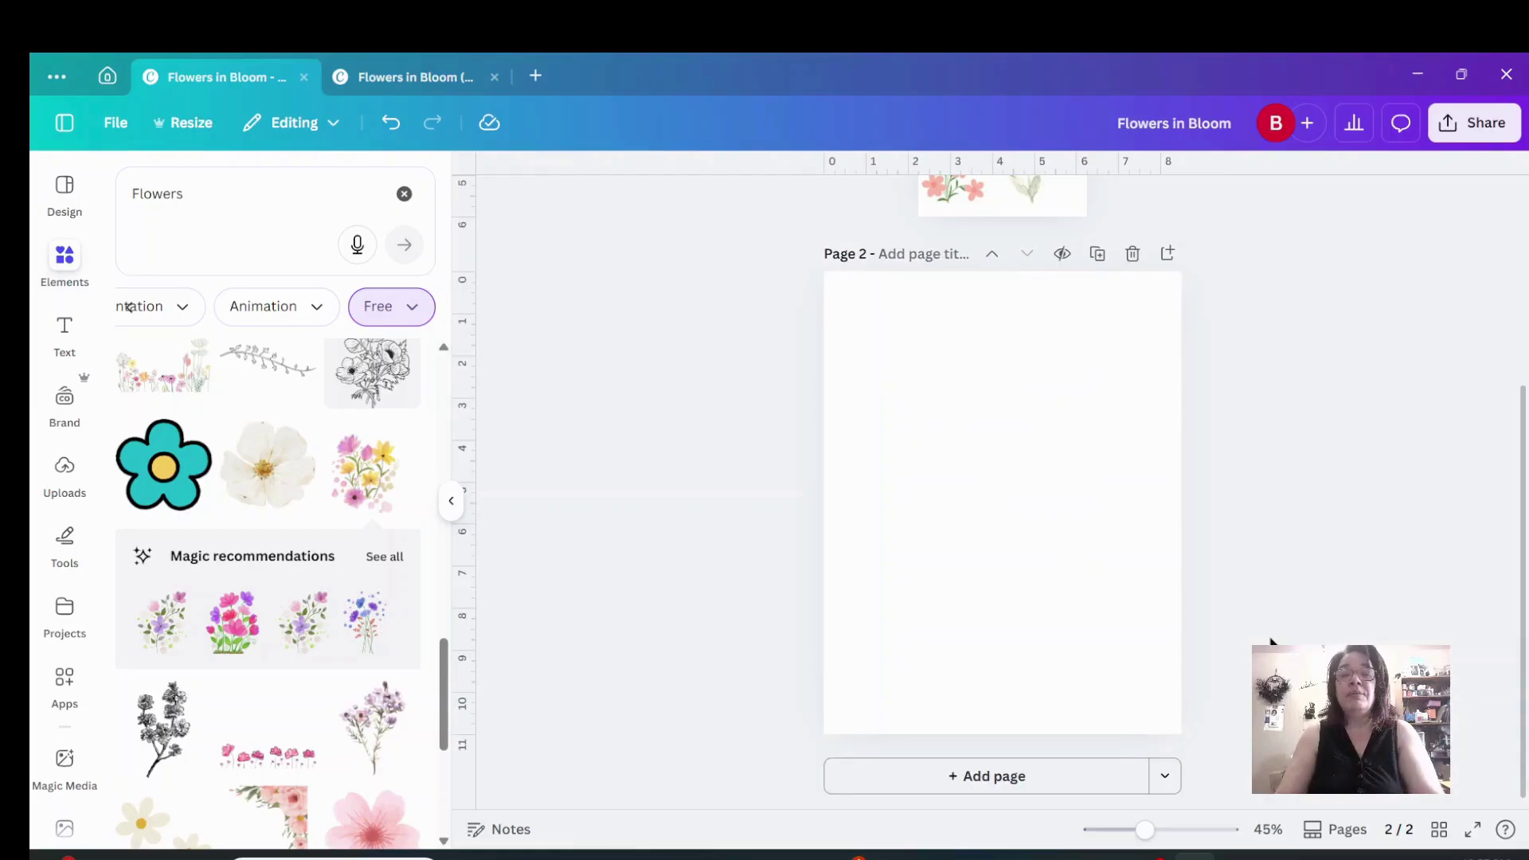
pyautogui.scroll(4, 1270, 641)
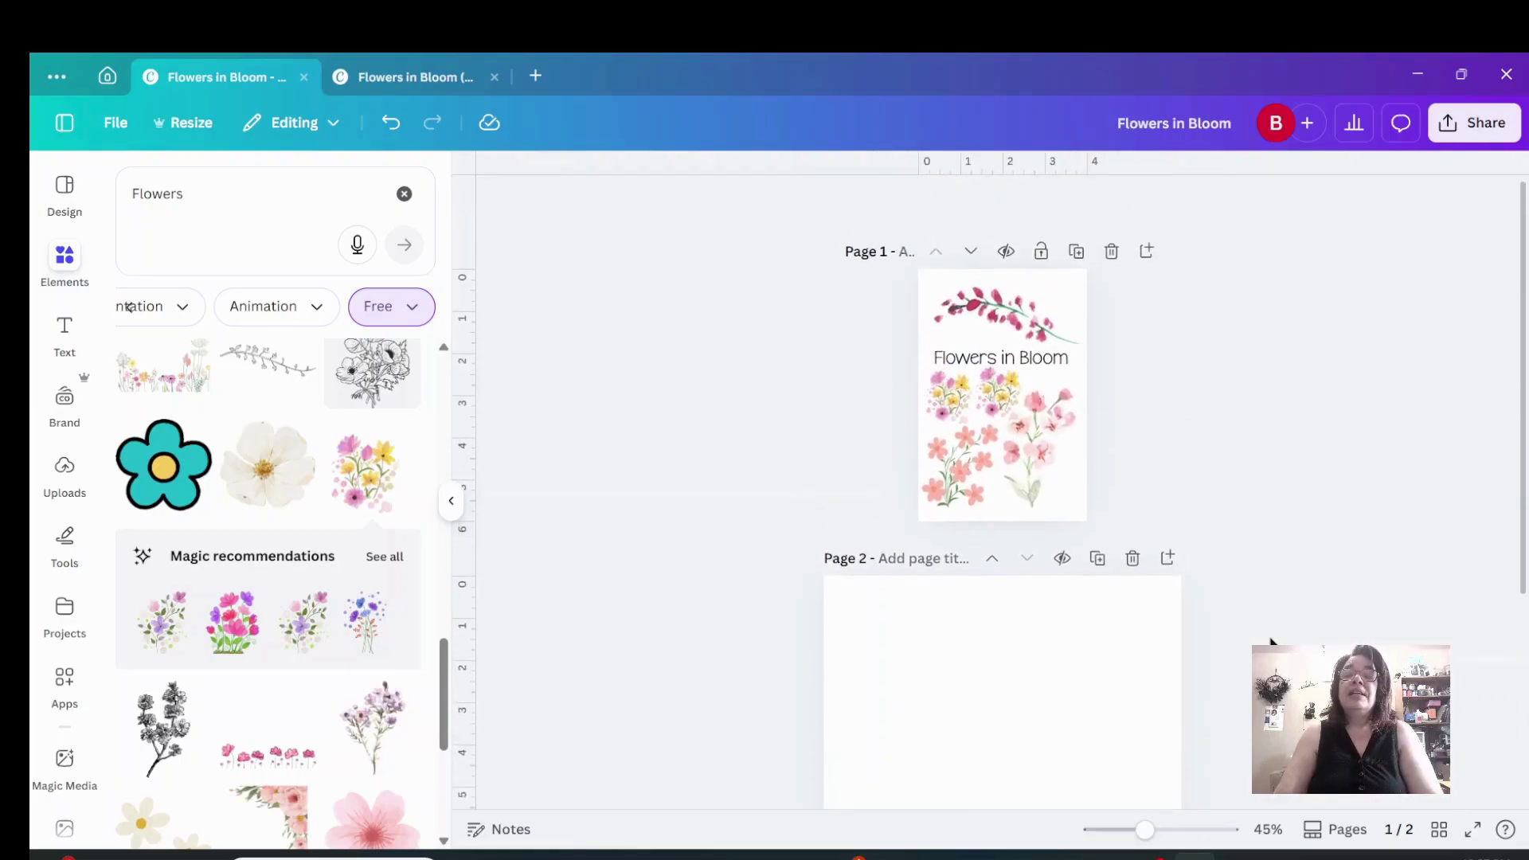